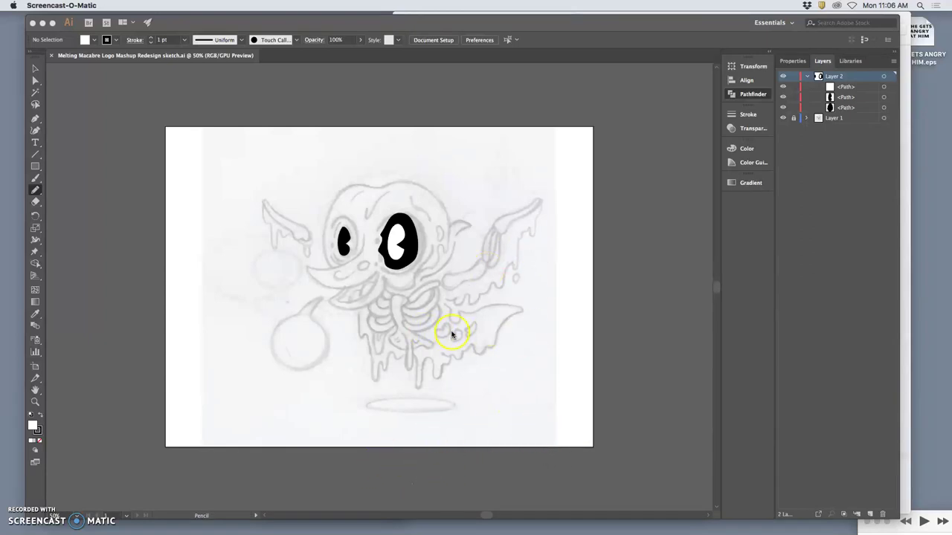
Hide Layer 2's black eye shapes so only the sketch layer shows.
{"action": "left_click", "coordinate": [782, 76]}
{"action": "left_click", "coordinate": [782, 77]}
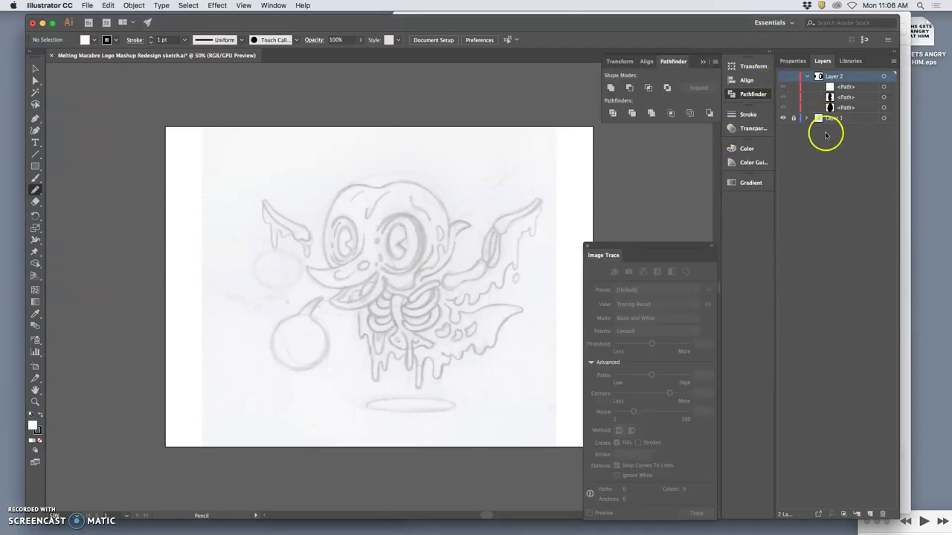
{"action": "left_click", "coordinate": [782, 118]}
{"action": "left_click", "coordinate": [782, 117]}
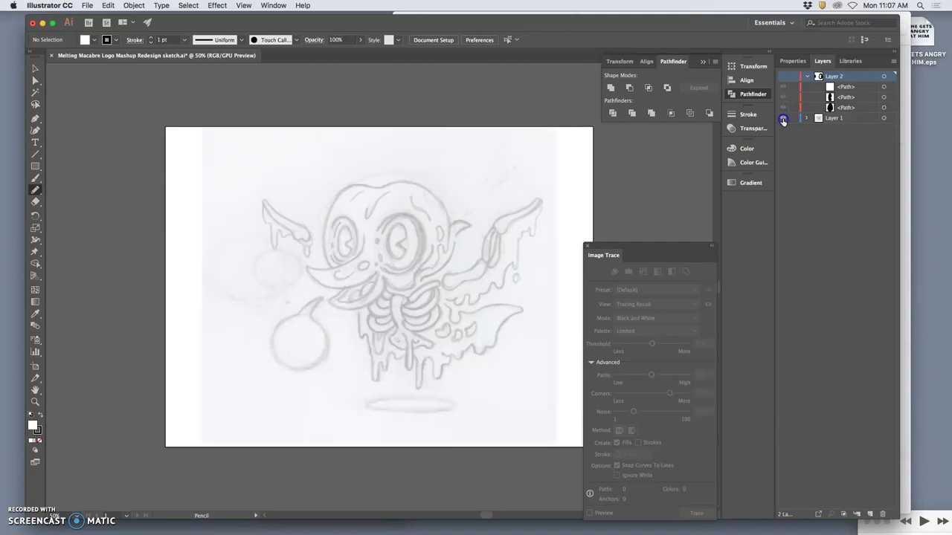
Turn Dim Images off for Layer 1 in Layer Options, then back on.
{"action": "double_click", "coordinate": [864, 118]}
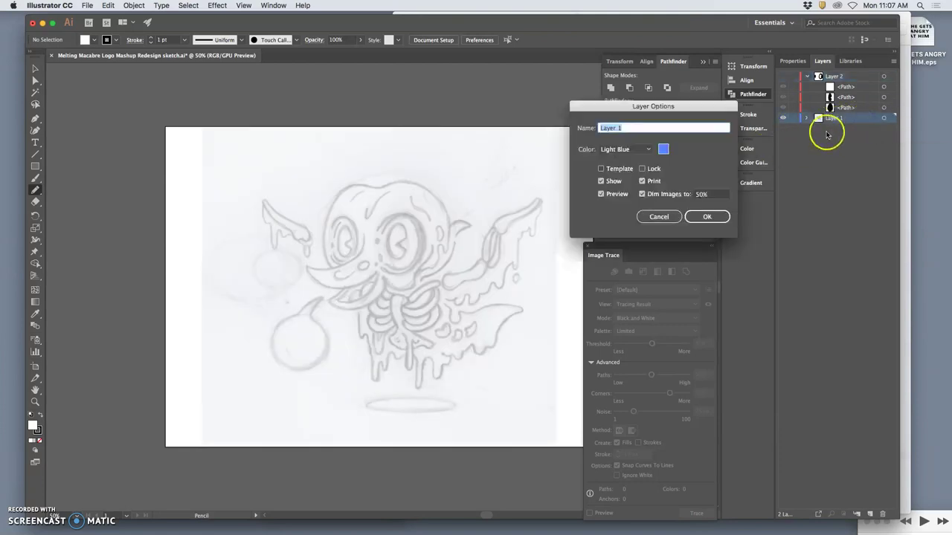
{"action": "left_click", "coordinate": [643, 195]}
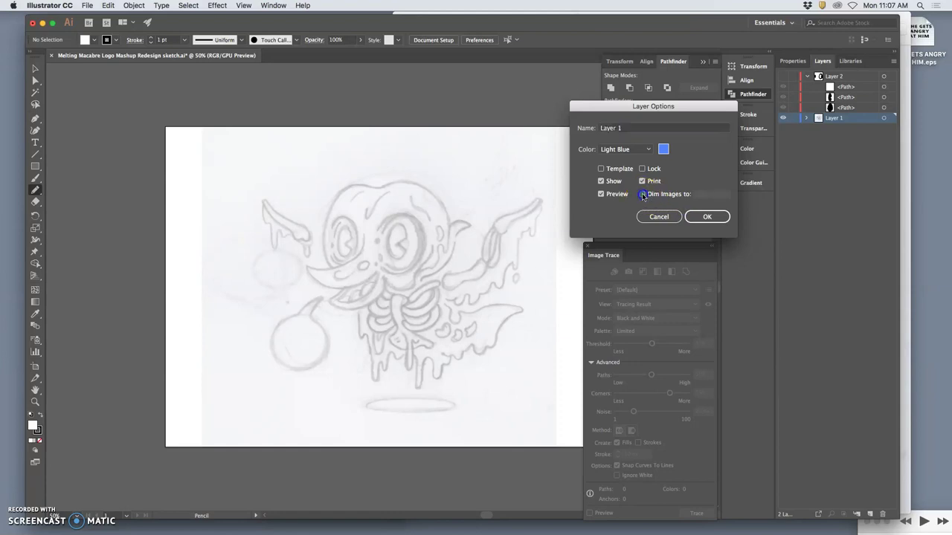
{"action": "left_click", "coordinate": [706, 216]}
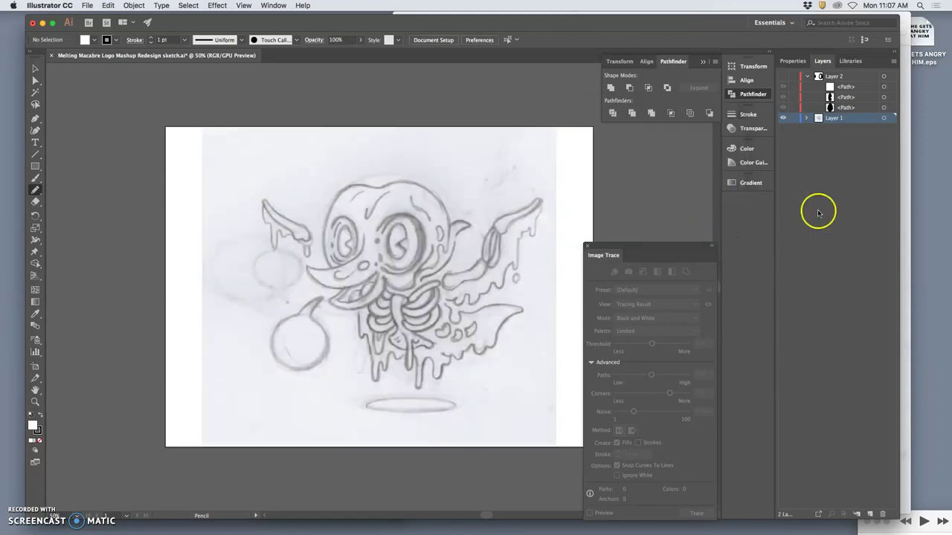
{"action": "double_click", "coordinate": [849, 121]}
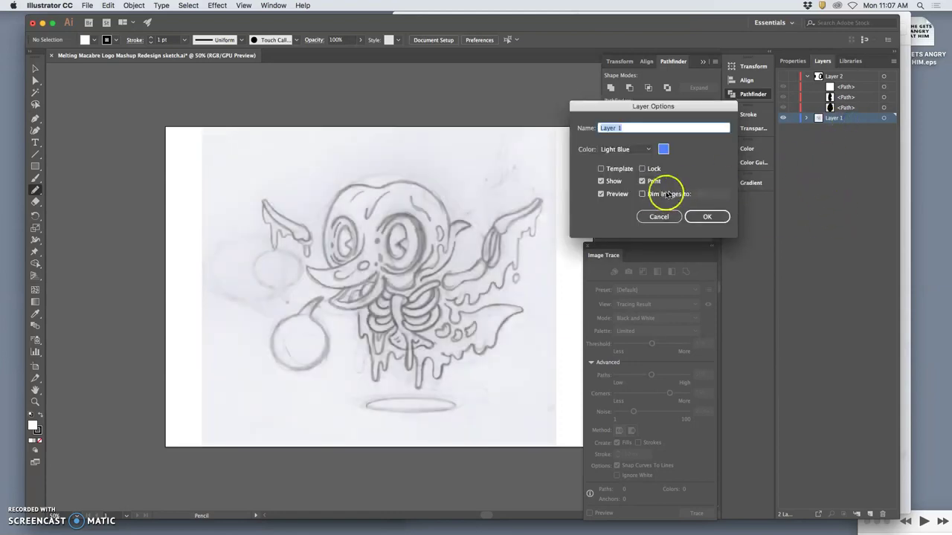
{"action": "left_click", "coordinate": [643, 195]}
{"action": "left_click", "coordinate": [704, 217]}
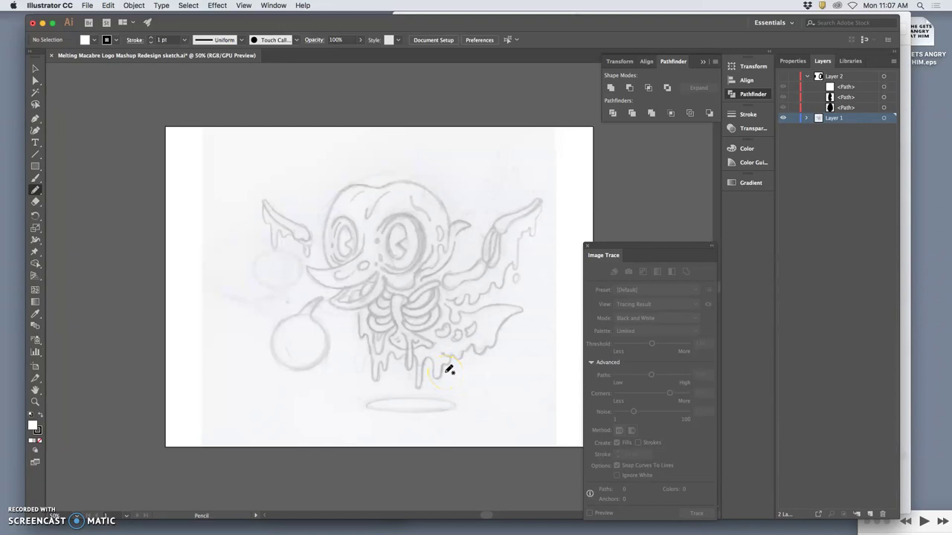
Lock Layer 1 and make Layer 2 and all its eye <Path> shapes visible again.
{"action": "left_click", "coordinate": [793, 118]}
{"action": "left_click", "coordinate": [782, 77]}
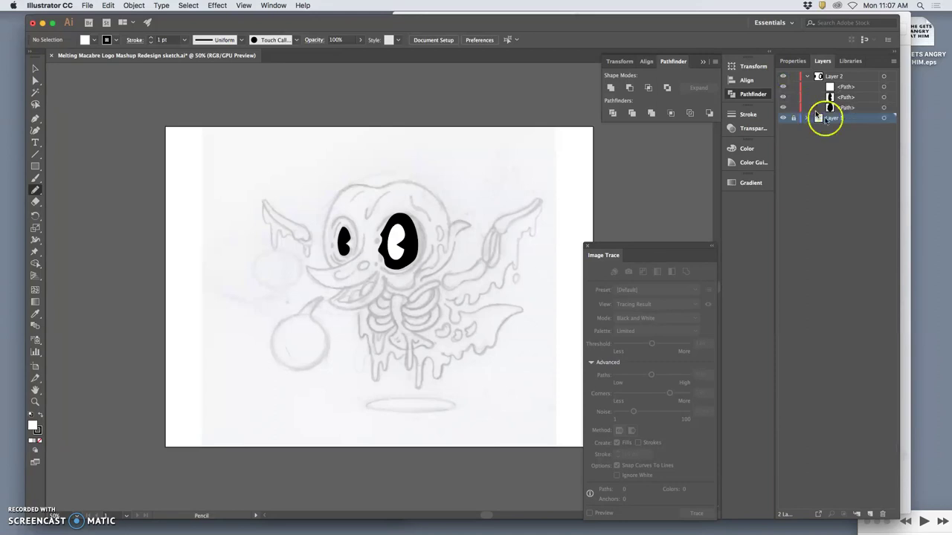
{"action": "left_click", "coordinate": [782, 87]}
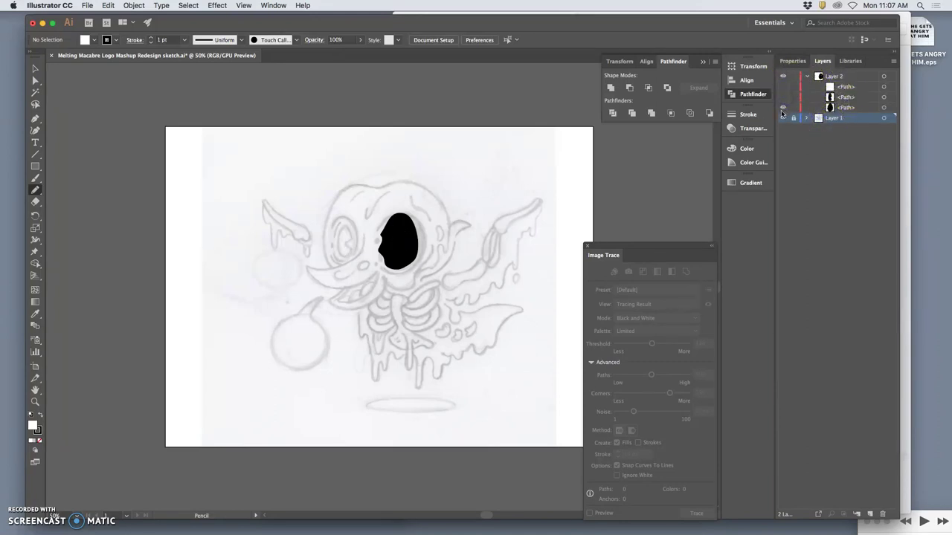
{"action": "left_click", "coordinate": [782, 108]}
{"action": "left_click", "coordinate": [782, 108]}
{"action": "left_click", "coordinate": [783, 98]}
{"action": "left_click", "coordinate": [783, 87]}
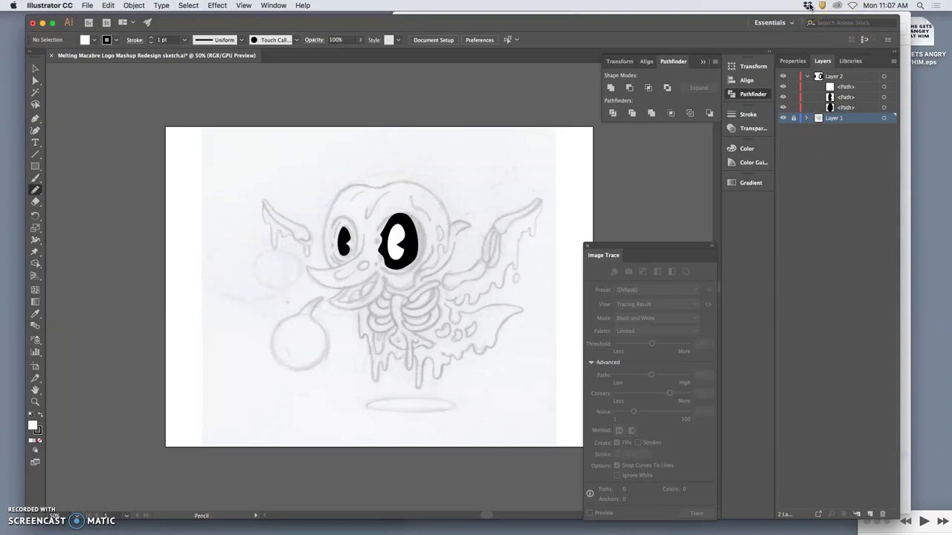
{"action": "mouse_move", "coordinate": [617, 524]}
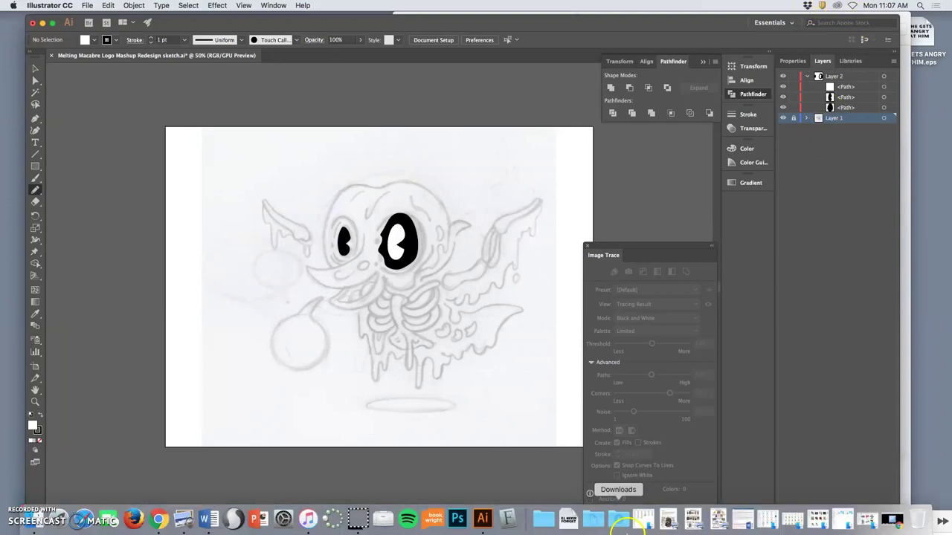
Load dropbox.com in a new Chrome tab.
{"action": "left_click", "coordinate": [161, 519]}
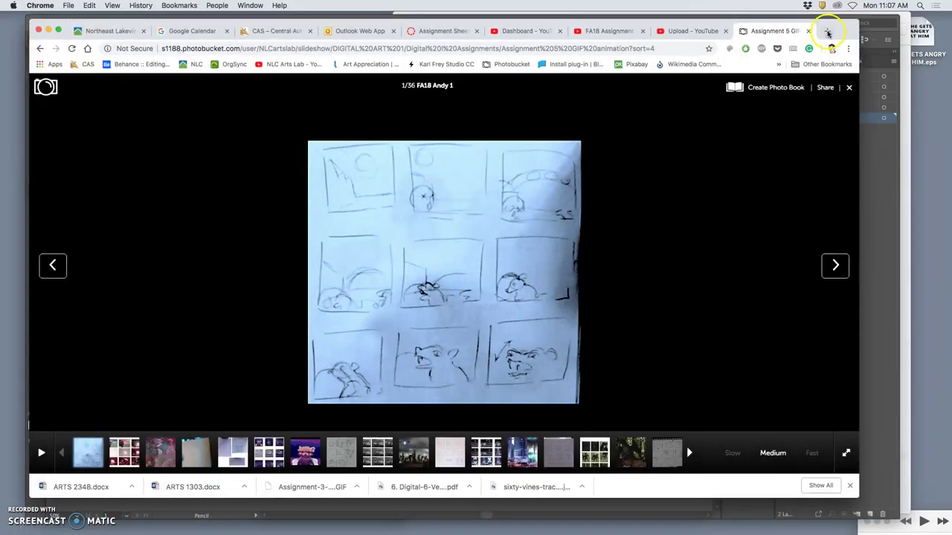
{"action": "left_click", "coordinate": [828, 32]}
{"action": "type", "text": "dro"}
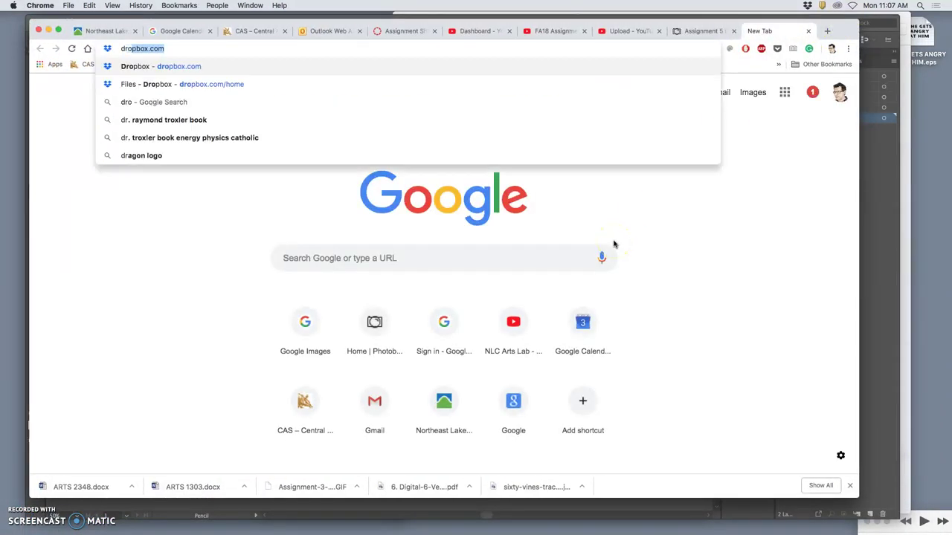
{"action": "type", "text": "p"}
{"action": "key", "text": "Return"}
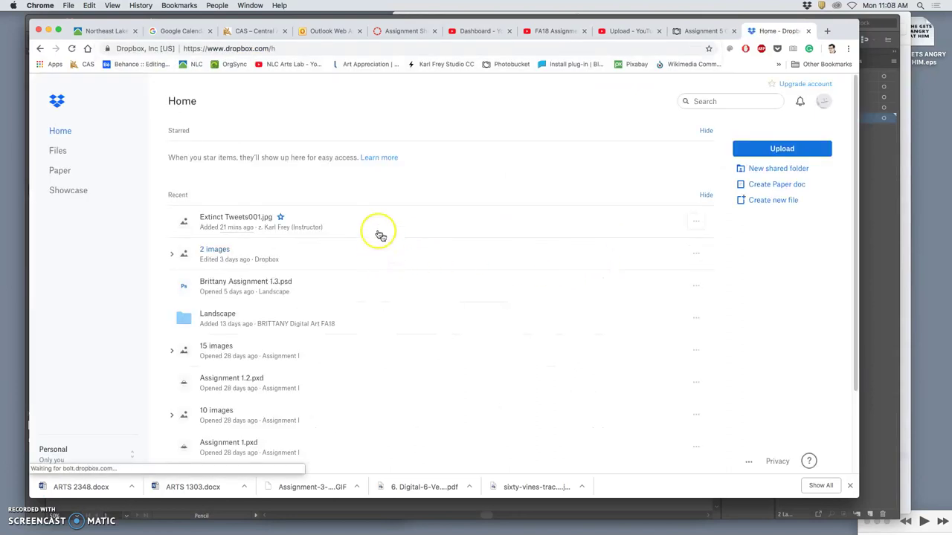
Download Extinct Tweets001.jpg from the instructor's folder in the class files.
{"action": "left_click", "coordinate": [57, 151]}
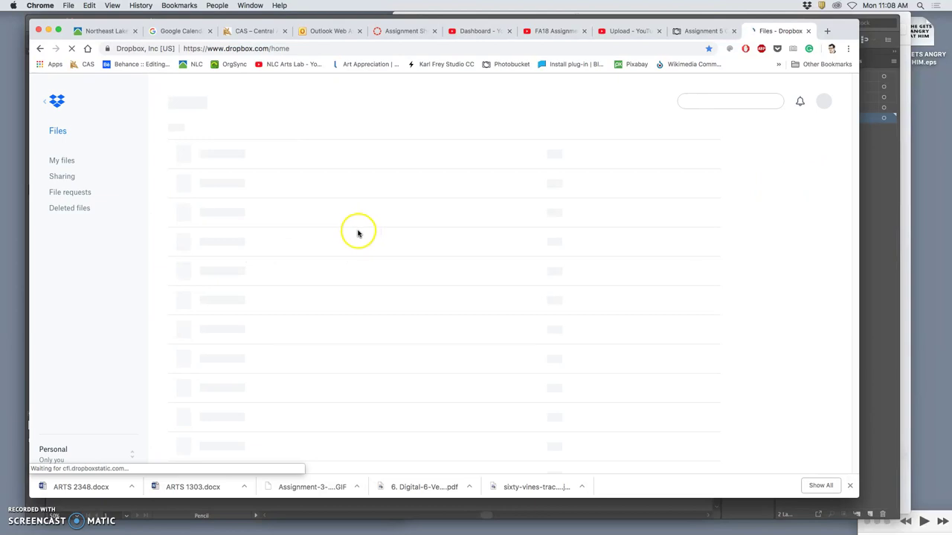
{"action": "left_click", "coordinate": [225, 159]}
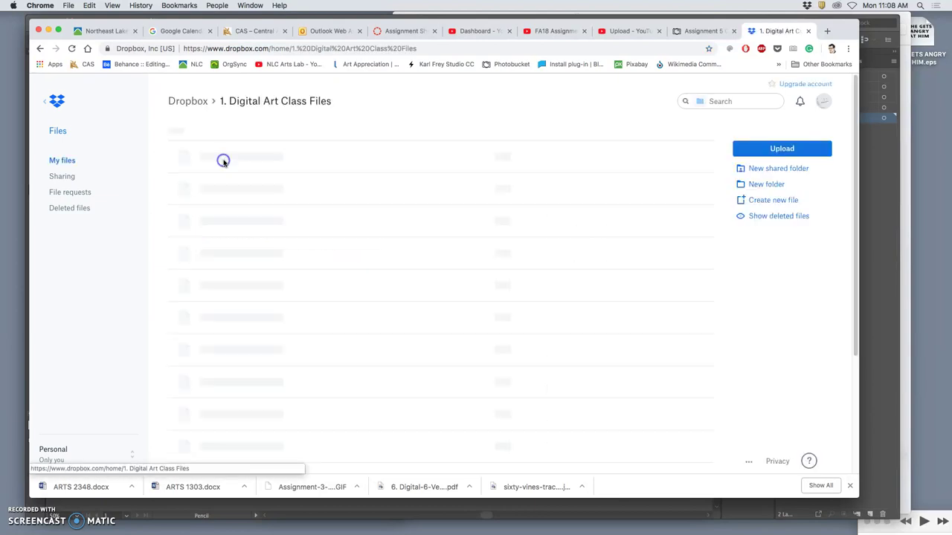
{"action": "left_click", "coordinate": [253, 158]}
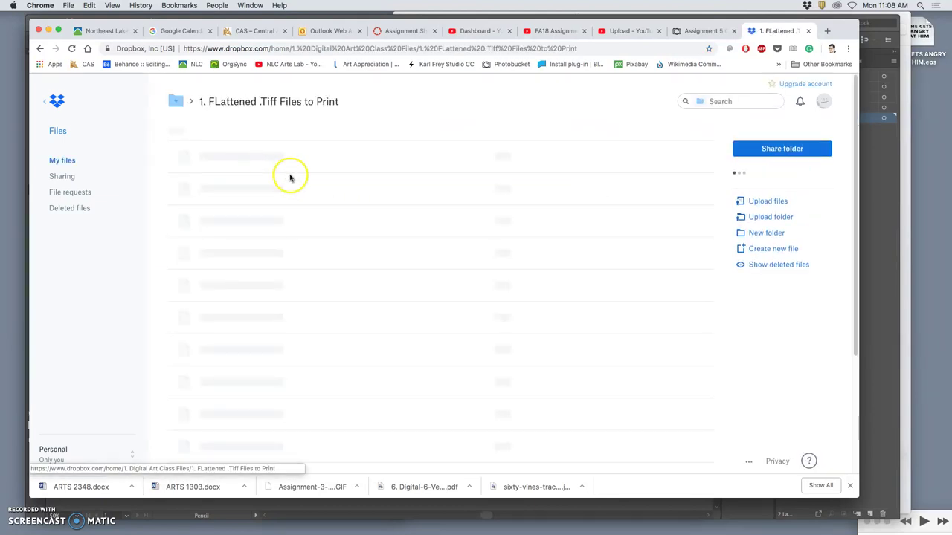
{"action": "scroll", "coordinate": [309, 264], "scroll_direction": "down", "scroll_amount": 5}
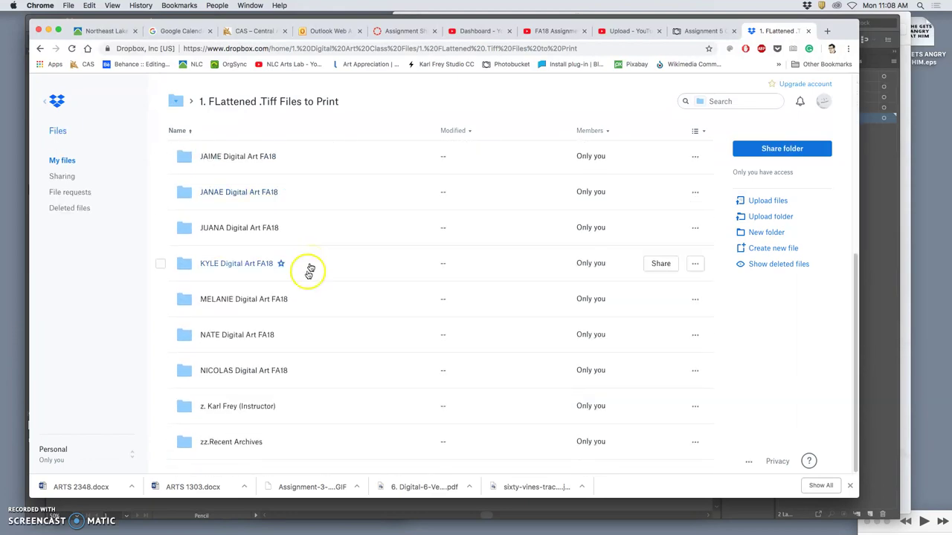
{"action": "left_click", "coordinate": [235, 406]}
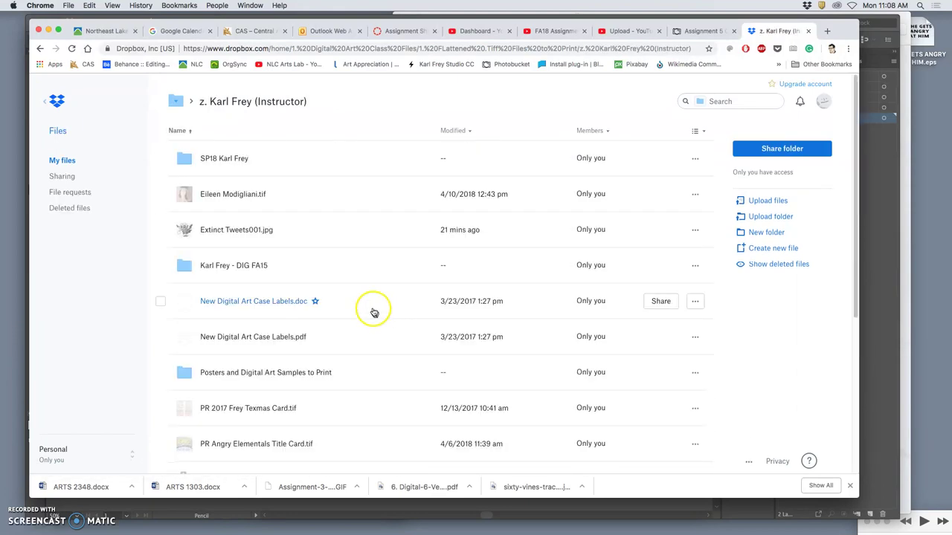
{"action": "left_click", "coordinate": [695, 229]}
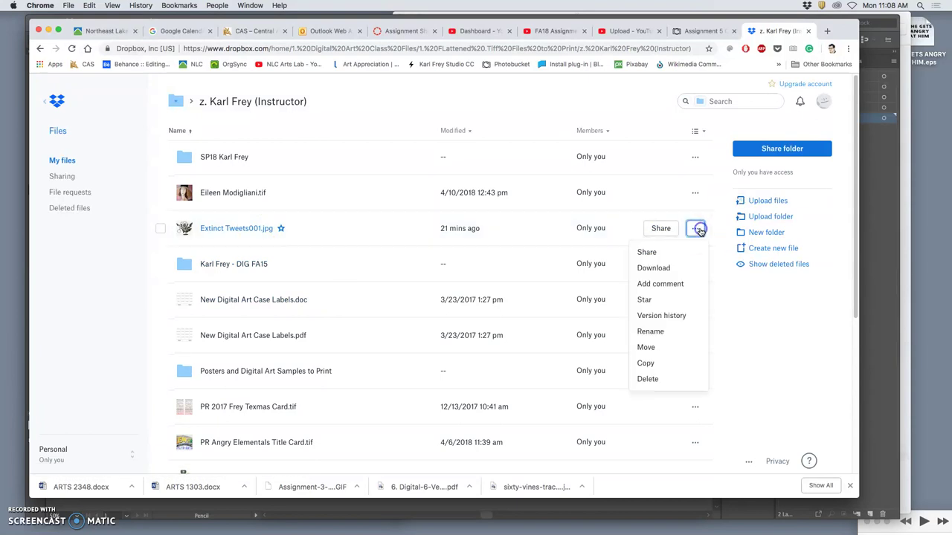
{"action": "left_click", "coordinate": [667, 269]}
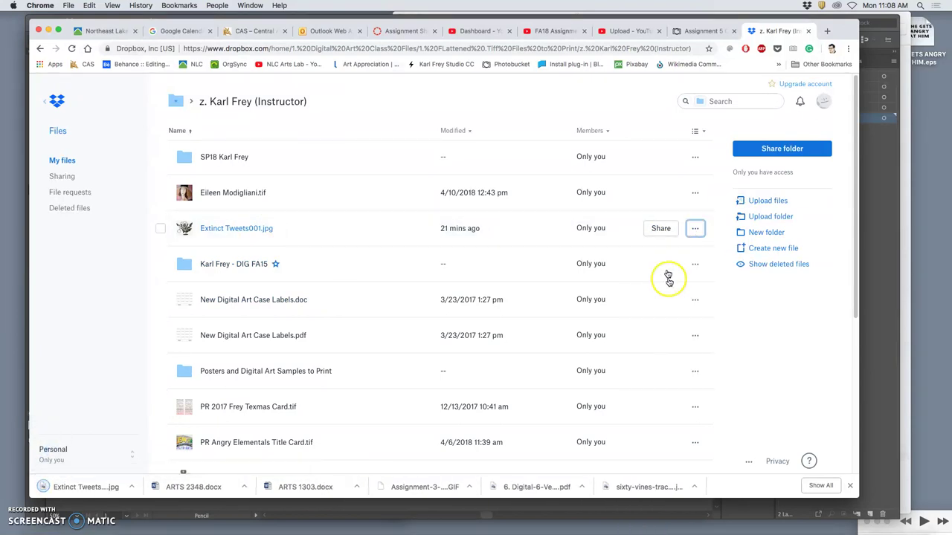
Put the downloaded Extinct Tweets001.jpg on the desktop and open it in Preview.
{"action": "mouse_move", "coordinate": [746, 532]}
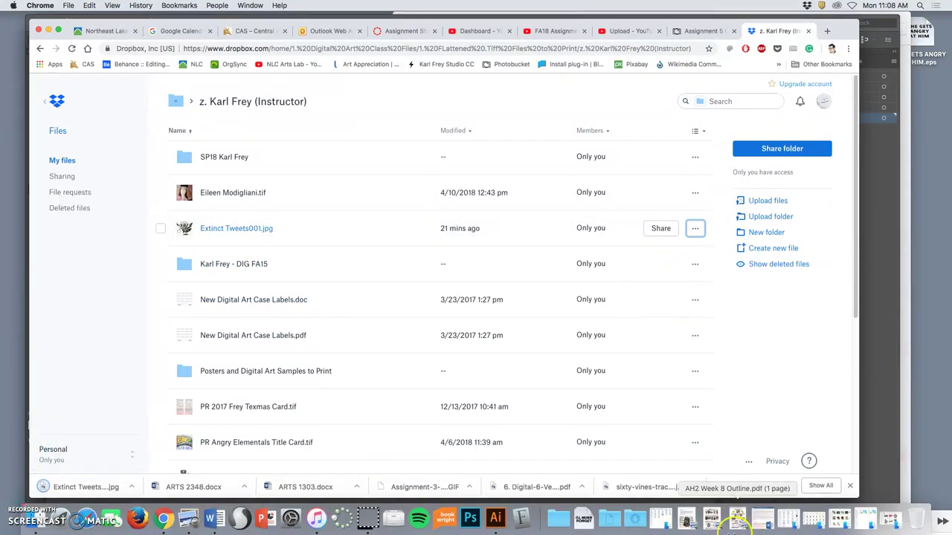
{"action": "left_click", "coordinate": [637, 523]}
{"action": "mouse_move", "coordinate": [350, 132]}
{"action": "left_mouse_down"}
{"action": "mouse_move", "coordinate": [887, 200]}
{"action": "mouse_move", "coordinate": [827, 192]}
{"action": "mouse_move", "coordinate": [937, 142]}
{"action": "left_mouse_up"}
{"action": "double_click", "coordinate": [938, 139]}
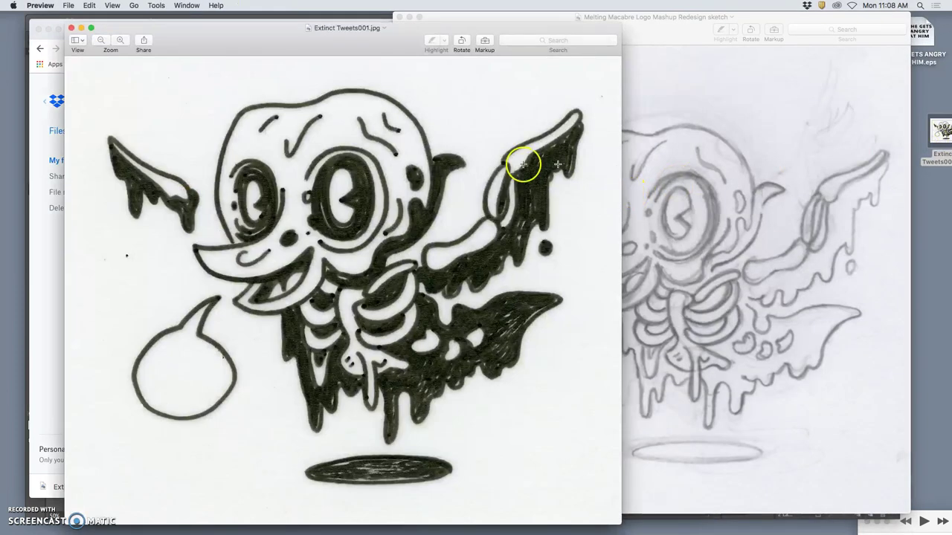
Reposition the Preview window and zoom to fit the whole inked drawing.
{"action": "left_click_drag", "start_coordinate": [575, 26], "coordinate": [504, 22]}
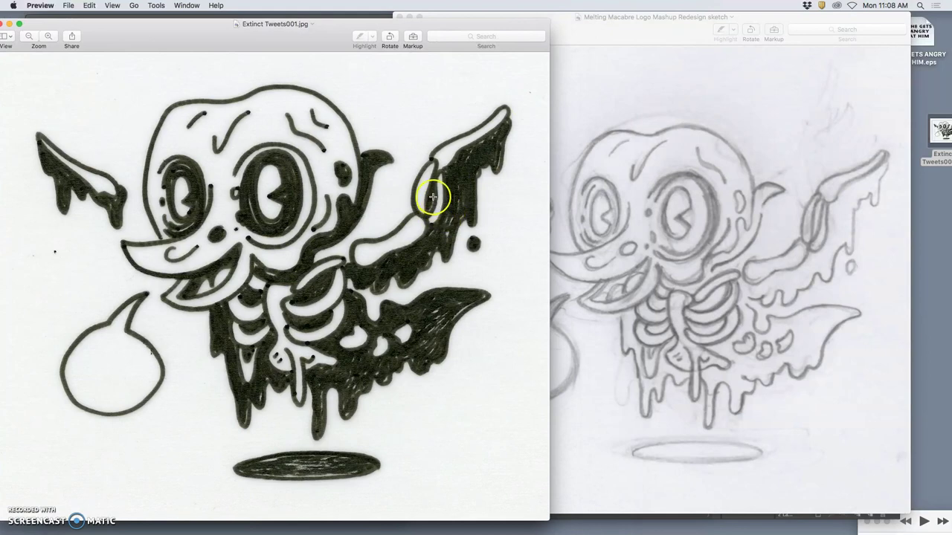
{"action": "scroll", "coordinate": [316, 192], "scroll_direction": "up", "scroll_amount": 10}
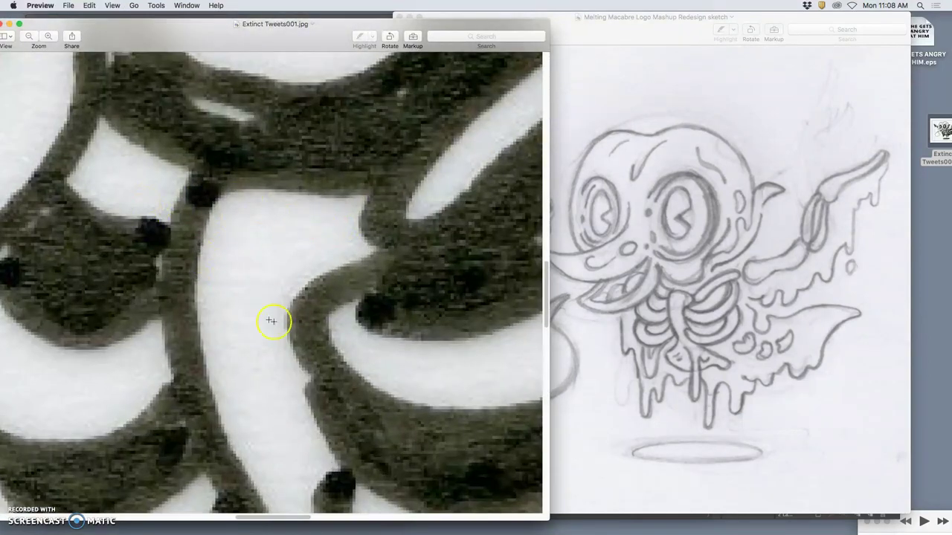
{"action": "scroll", "coordinate": [274, 316], "scroll_direction": "up", "scroll_amount": 4}
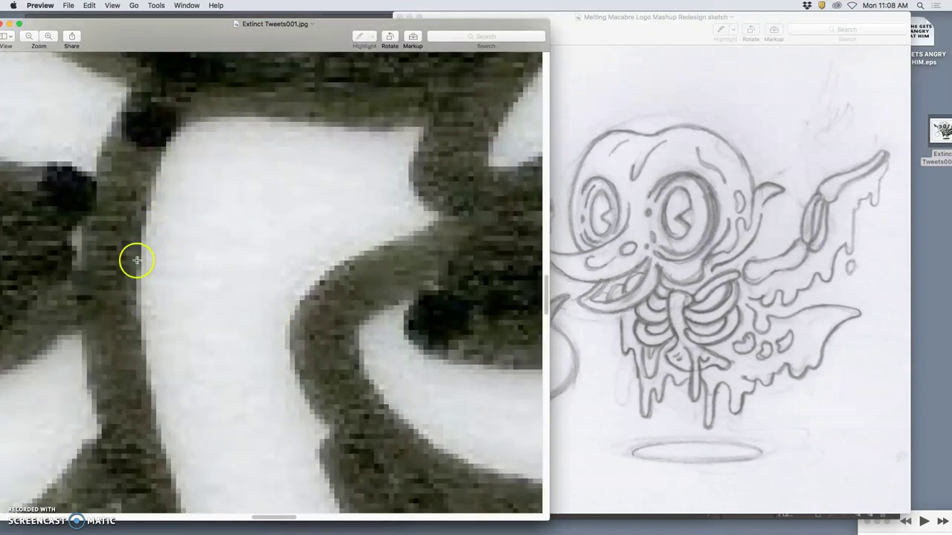
{"action": "key", "text": "super+minus"}
{"action": "key", "text": "super+minus"}
{"action": "key", "text": "super+minus"}
{"action": "key", "text": "super+minus"}
{"action": "key", "text": "super+minus"}
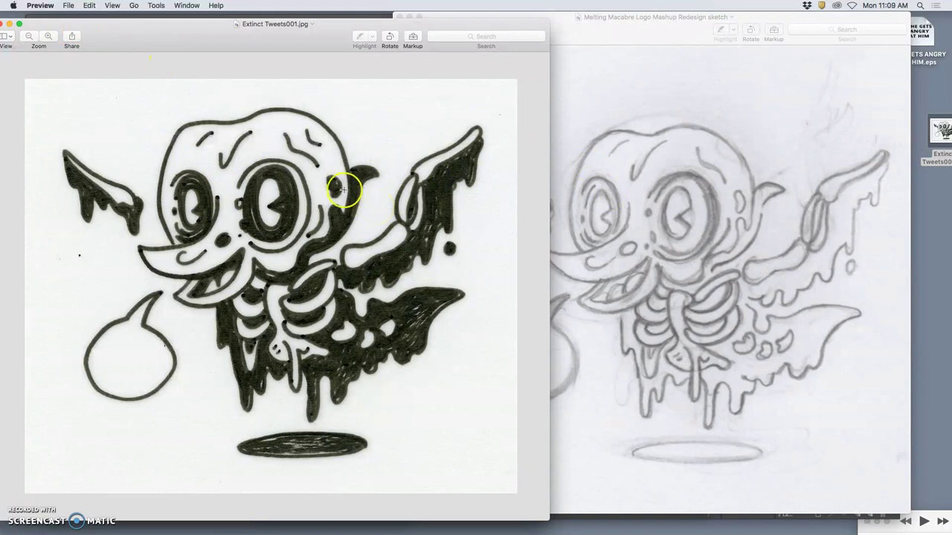
{"action": "left_click_drag", "start_coordinate": [131, 38], "coordinate": [255, 44]}
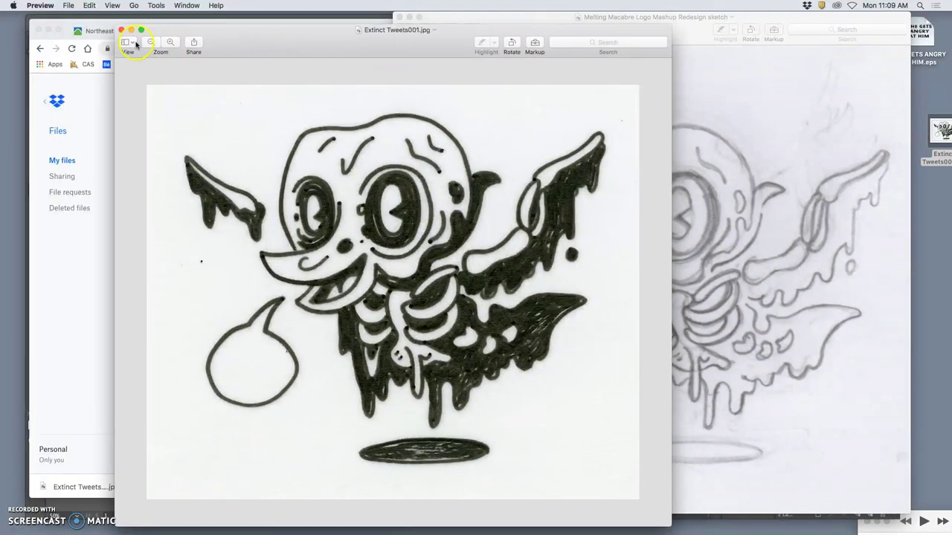
Close Preview and open the desktop Extinct Tweets001.jpg with Adobe Photoshop CC 2018.
{"action": "left_click", "coordinate": [122, 31]}
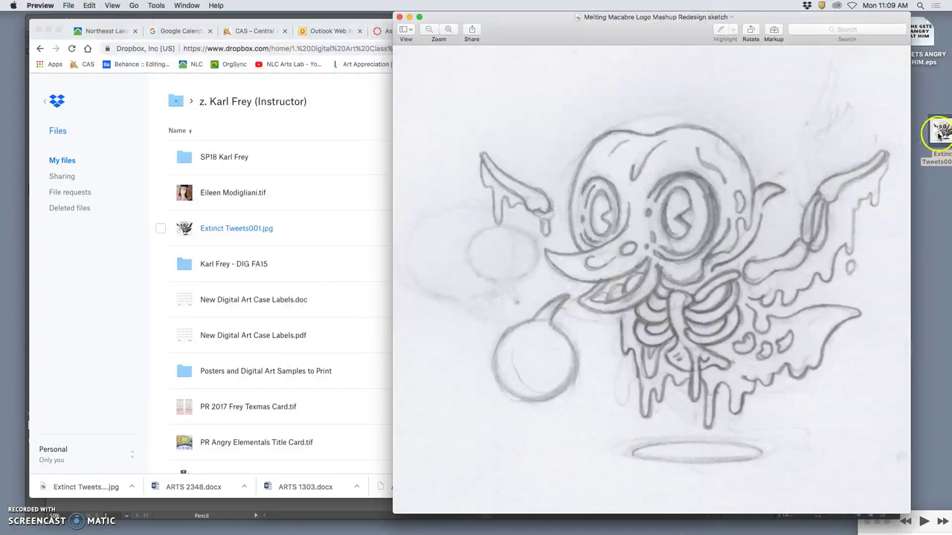
{"action": "right_click", "coordinate": [939, 133]}
{"action": "mouse_move", "coordinate": [893, 147]}
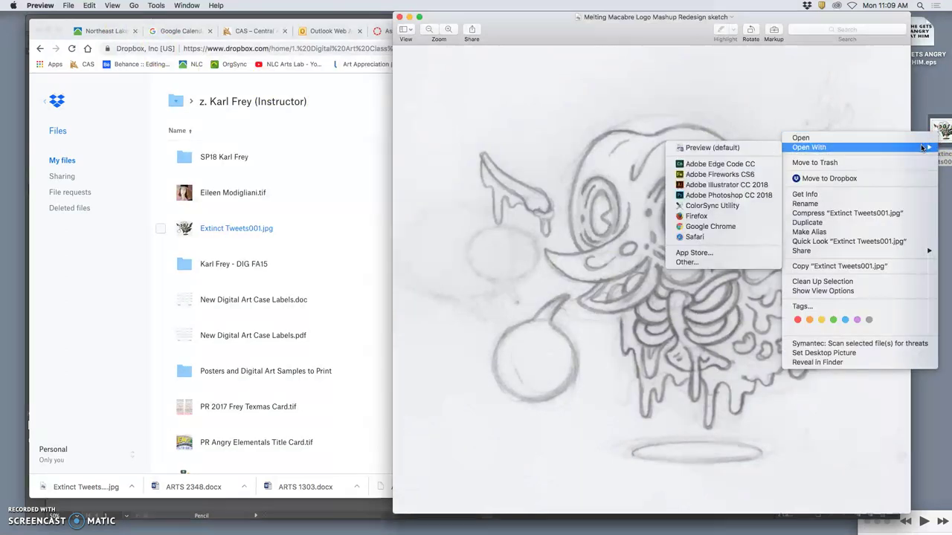
{"action": "left_click", "coordinate": [749, 195]}
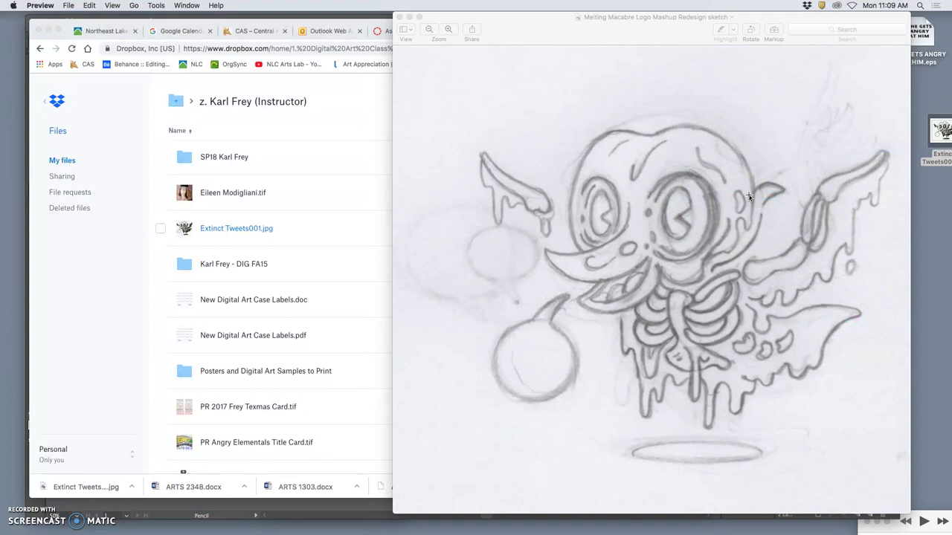
{"action": "left_click", "coordinate": [742, 195]}
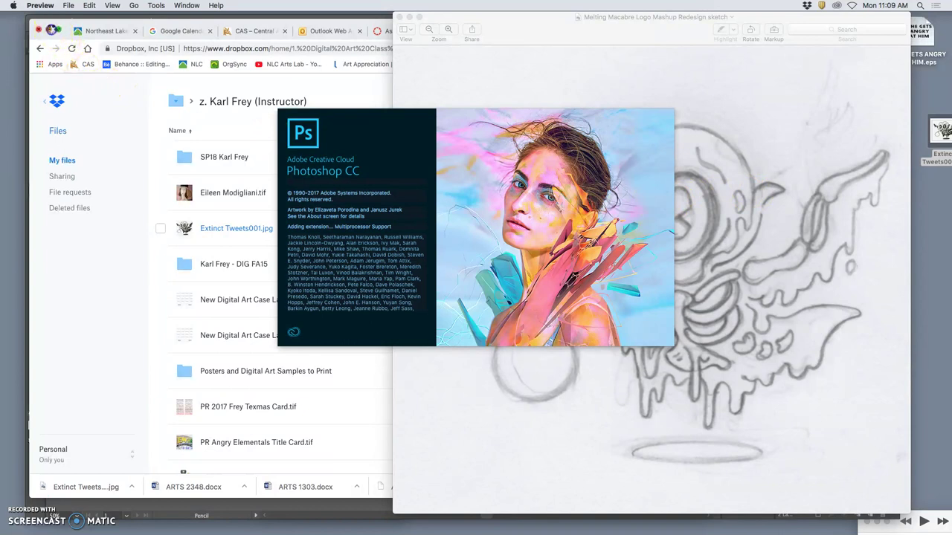
Duplicate the scan onto a new layer and apply Auto Tone to the copy.
{"action": "left_click", "coordinate": [49, 29]}
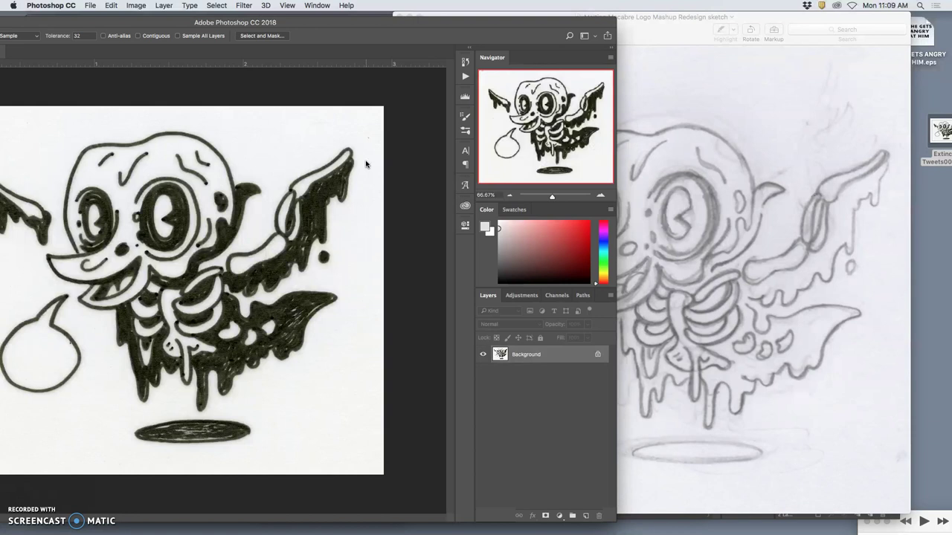
{"action": "left_click_drag", "start_coordinate": [319, 21], "coordinate": [487, 23]}
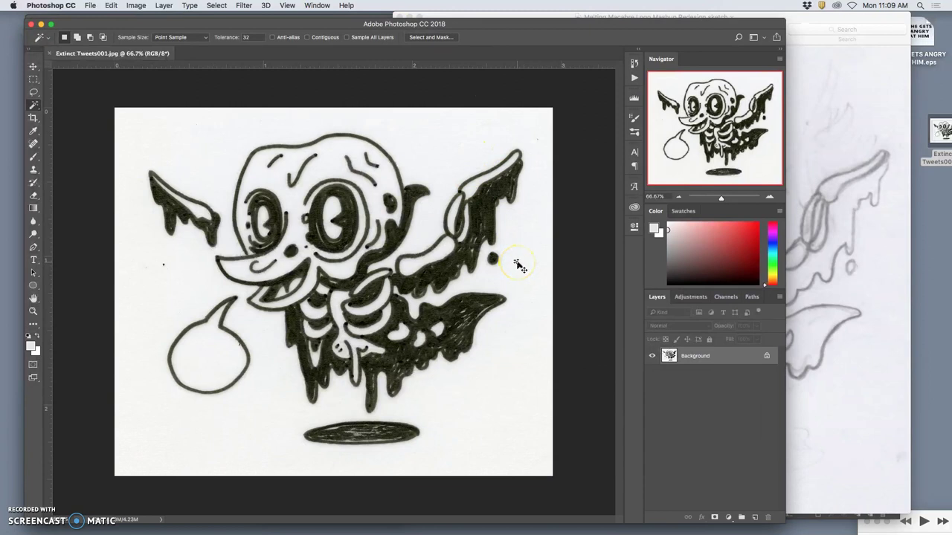
{"action": "key", "text": "ctrl+j"}
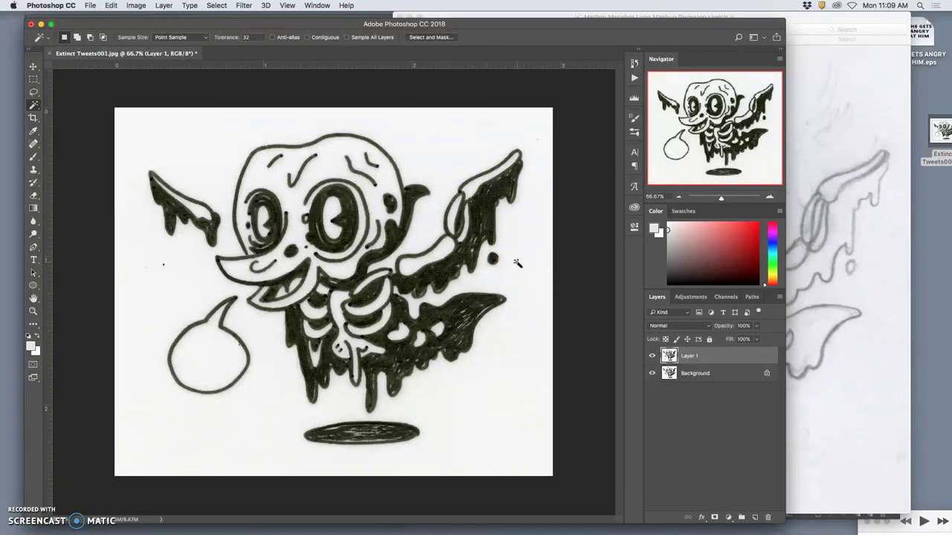
{"action": "left_click", "coordinate": [140, 6]}
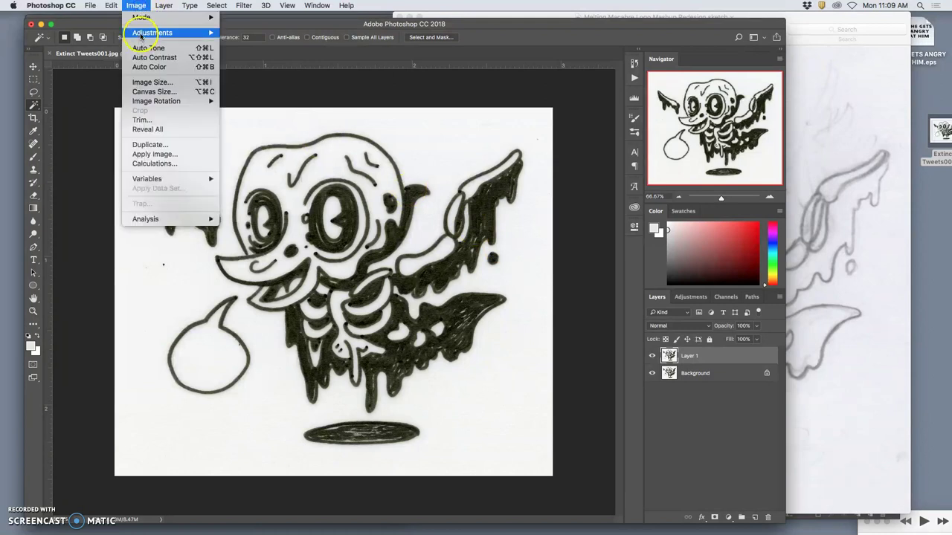
{"action": "mouse_move", "coordinate": [152, 33]}
{"action": "left_click", "coordinate": [253, 42]}
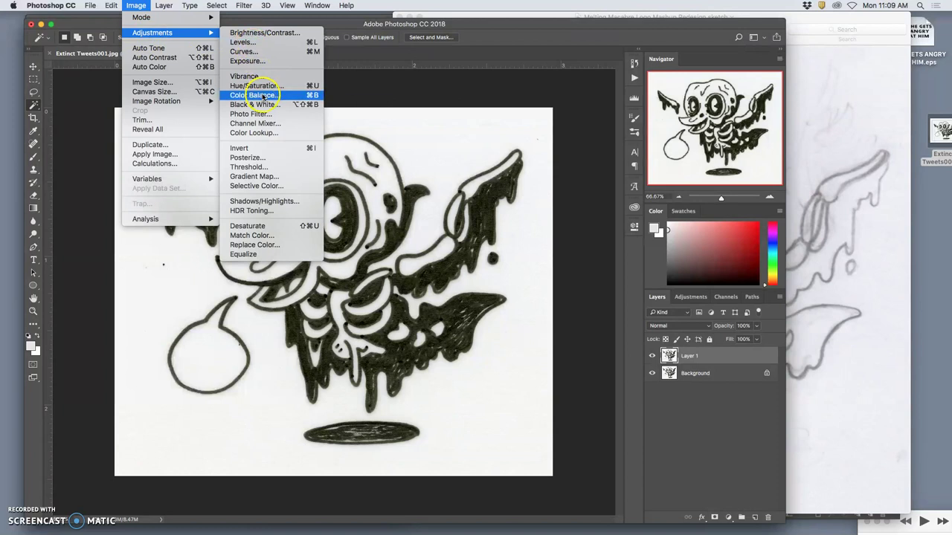
{"action": "left_click", "coordinate": [148, 48]}
{"action": "left_click", "coordinate": [258, 169]}
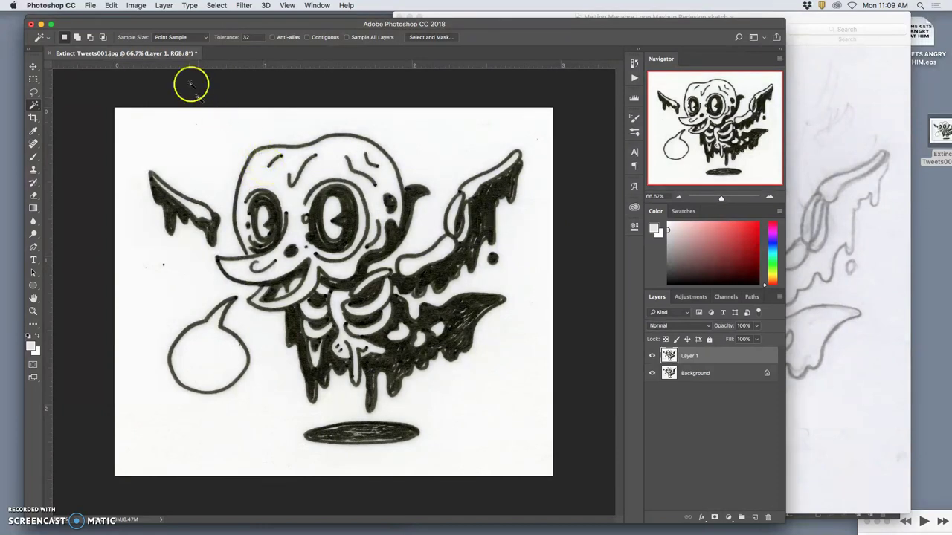
Set the Levels input values to 73, 1.75 and 198.
{"action": "left_click", "coordinate": [136, 5]}
{"action": "mouse_move", "coordinate": [171, 33]}
{"action": "left_click", "coordinate": [246, 43]}
{"action": "left_click", "coordinate": [696, 379]}
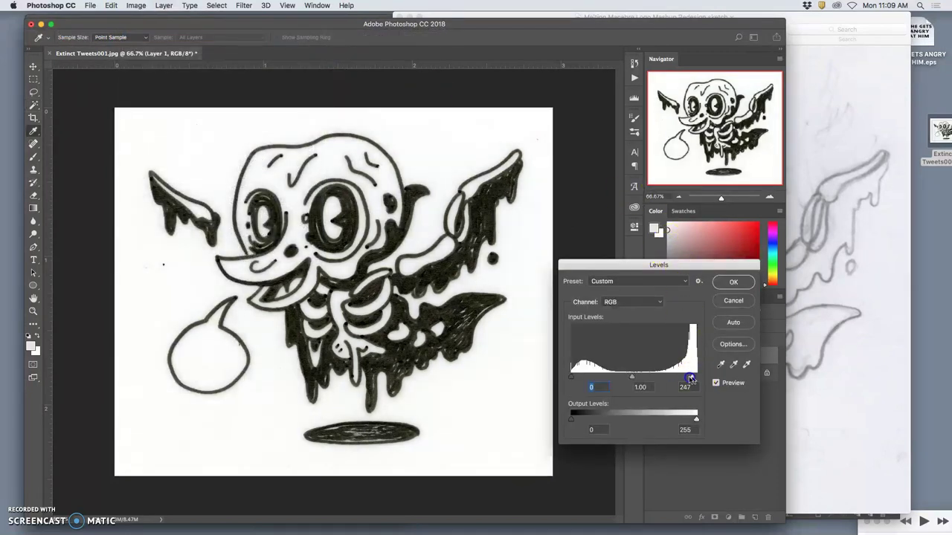
{"action": "left_click_drag", "start_coordinate": [689, 380], "coordinate": [670, 377]}
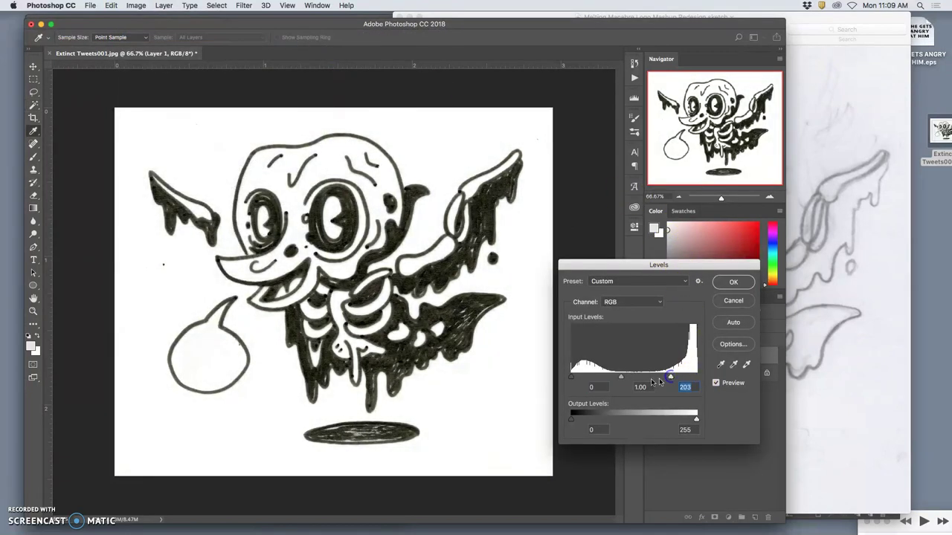
{"action": "left_click_drag", "start_coordinate": [572, 378], "coordinate": [611, 377]}
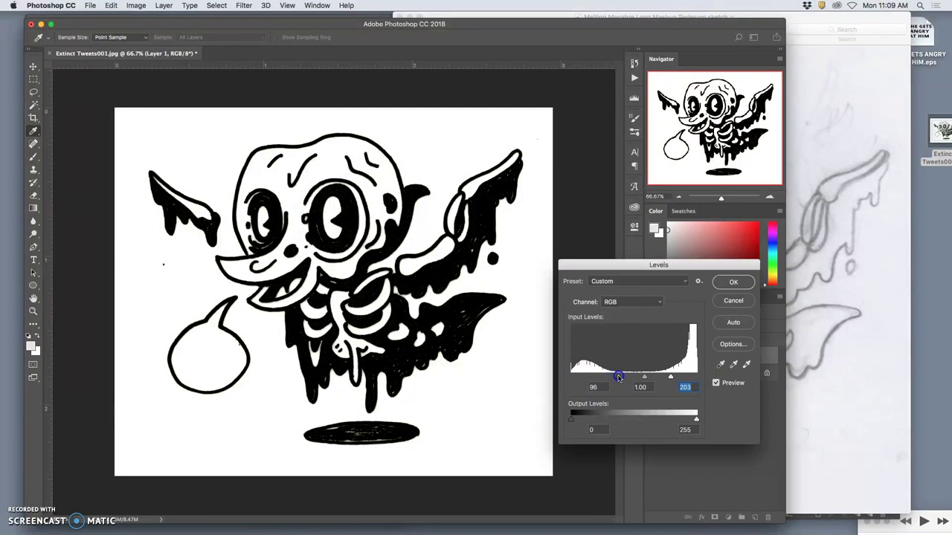
{"action": "mouse_move", "coordinate": [671, 378]}
{"action": "left_mouse_down"}
{"action": "mouse_move", "coordinate": [617, 379]}
{"action": "mouse_move", "coordinate": [657, 378]}
{"action": "left_mouse_up"}
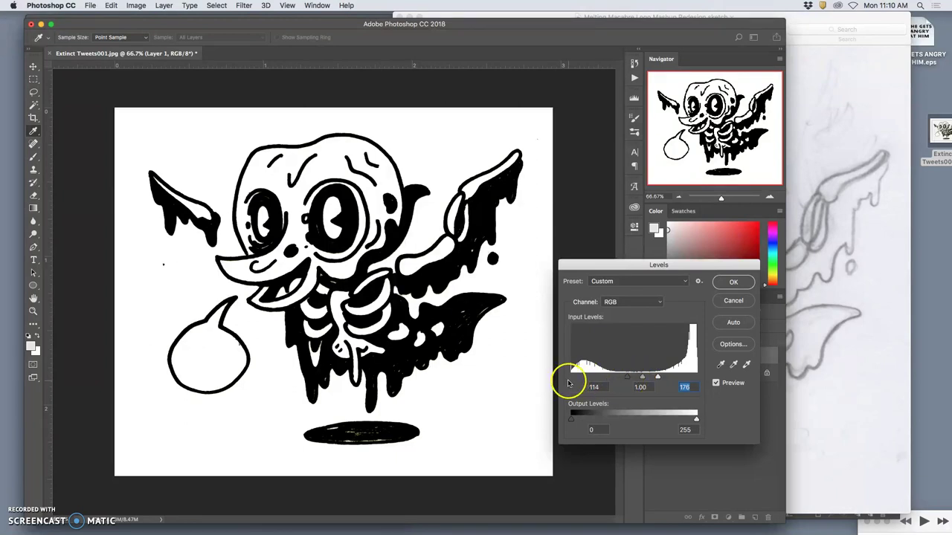
{"action": "left_click_drag", "start_coordinate": [627, 378], "coordinate": [608, 378]}
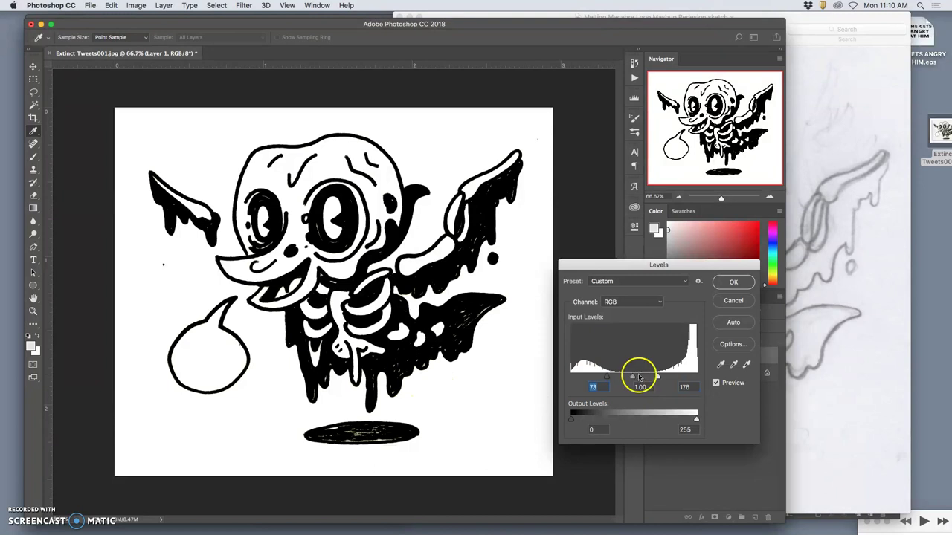
{"action": "left_click_drag", "start_coordinate": [638, 377], "coordinate": [629, 378]}
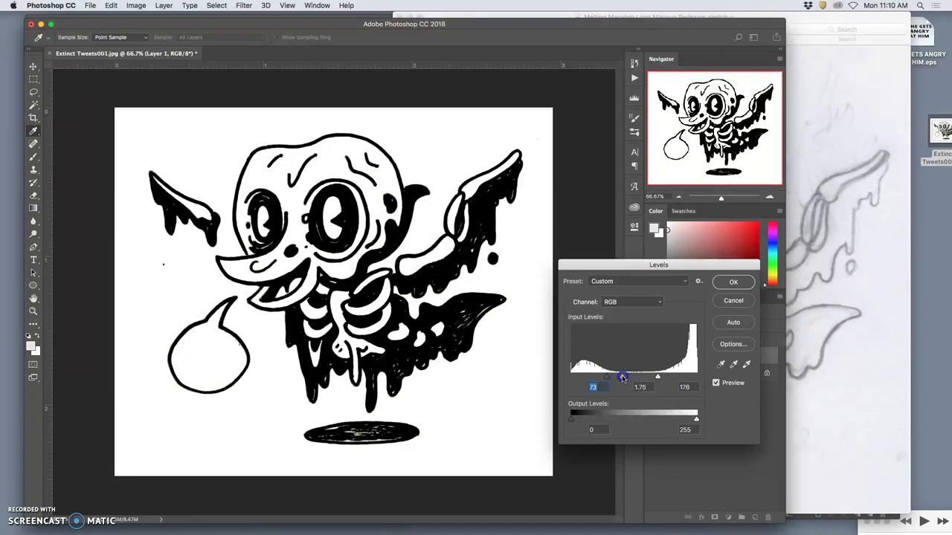
{"action": "left_click", "coordinate": [669, 379]}
{"action": "mouse_move", "coordinate": [226, 356]}
{"action": "left_mouse_down"}
{"action": "mouse_move", "coordinate": [238, 330]}
{"action": "mouse_move", "coordinate": [242, 343]}
{"action": "left_mouse_up"}
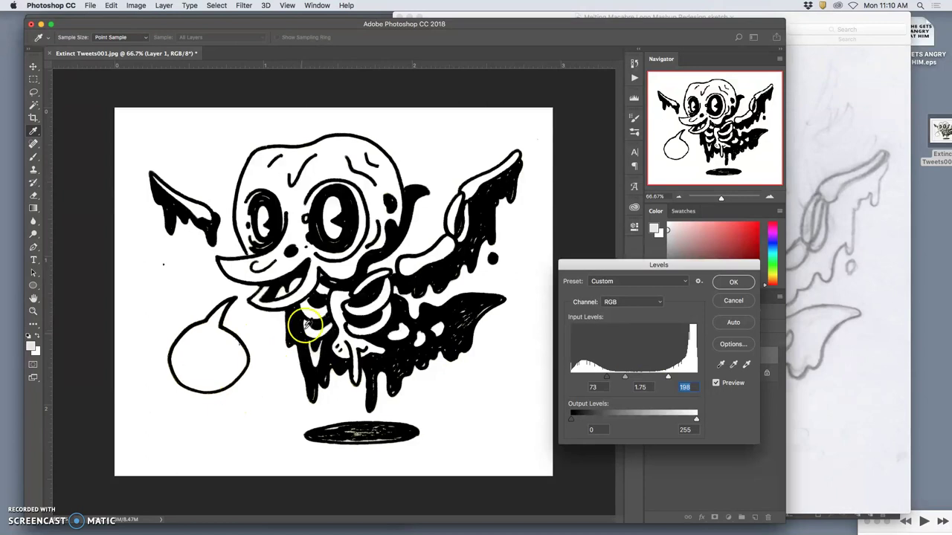
{"action": "left_click", "coordinate": [730, 280]}
{"action": "key", "text": "w"}
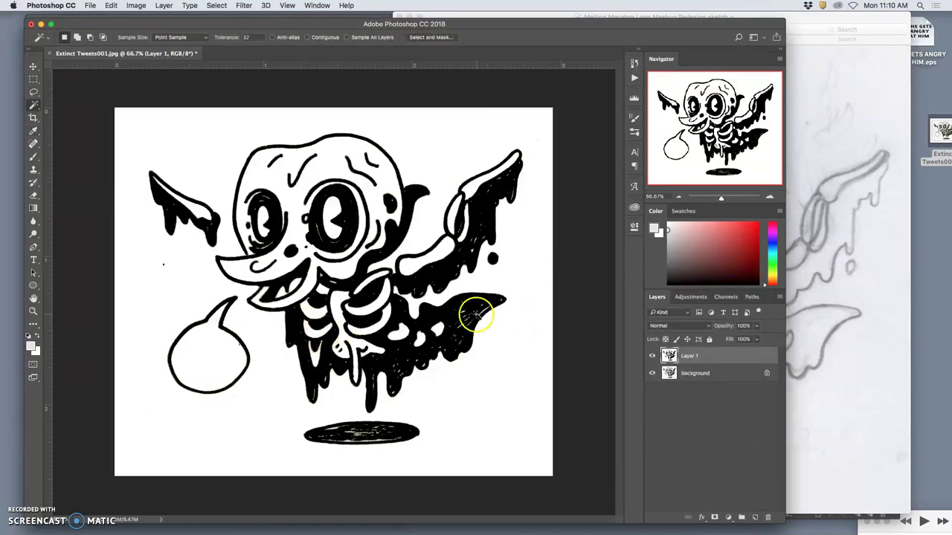
{"action": "scroll", "coordinate": [543, 334], "scroll_direction": "up", "scroll_amount": 4}
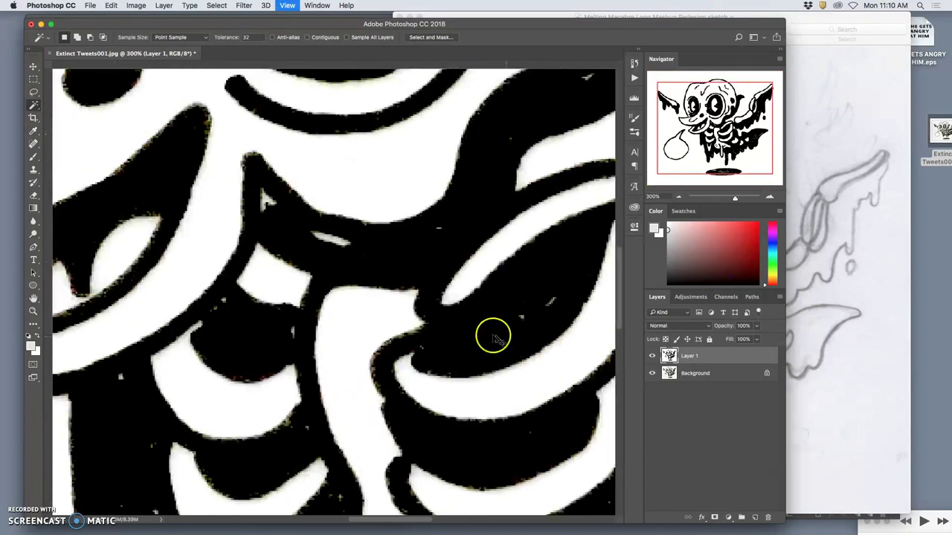
{"action": "scroll", "coordinate": [424, 327], "scroll_direction": "down", "scroll_amount": 2}
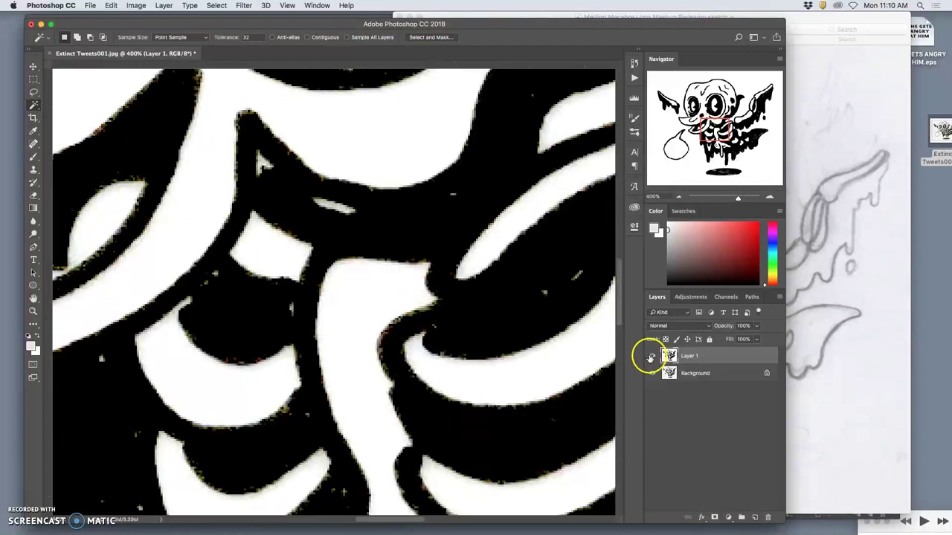
{"action": "left_click", "coordinate": [651, 356]}
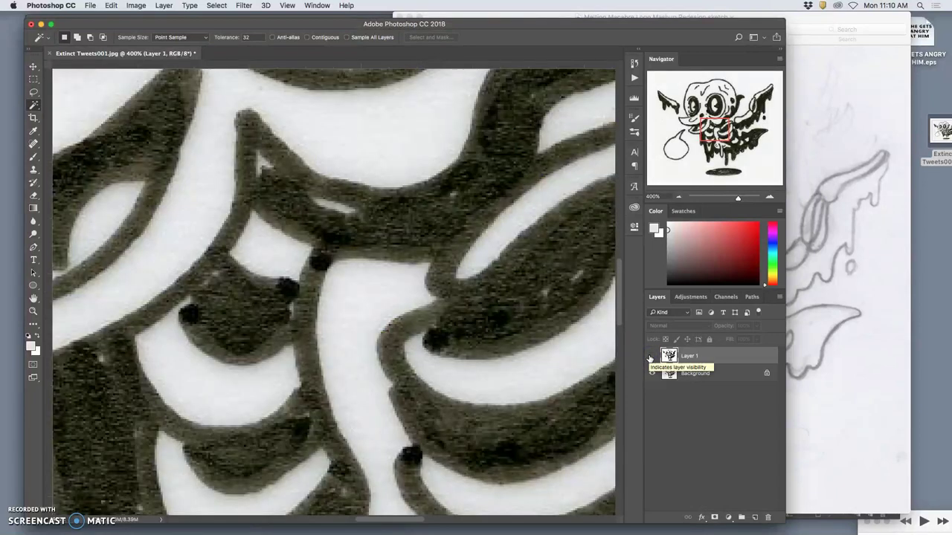
{"action": "left_click", "coordinate": [652, 356]}
{"action": "left_click", "coordinate": [428, 345]}
{"action": "key", "text": "super+minus"}
{"action": "key", "text": "super+minus"}
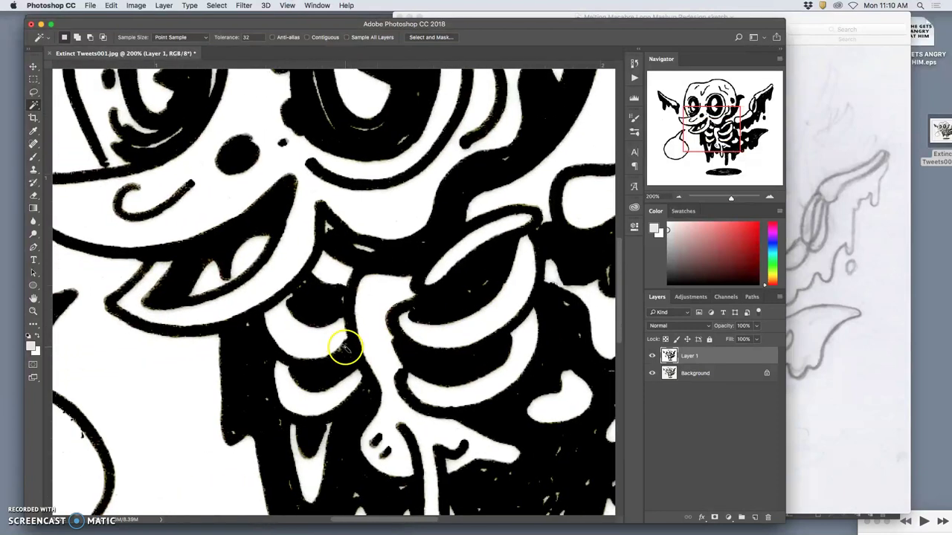
{"action": "scroll", "coordinate": [344, 348], "scroll_direction": "up", "scroll_amount": 5}
{"action": "scroll", "coordinate": [345, 347], "scroll_direction": "down", "scroll_amount": 5}
{"action": "scroll", "coordinate": [344, 347], "scroll_direction": "left", "scroll_amount": 5}
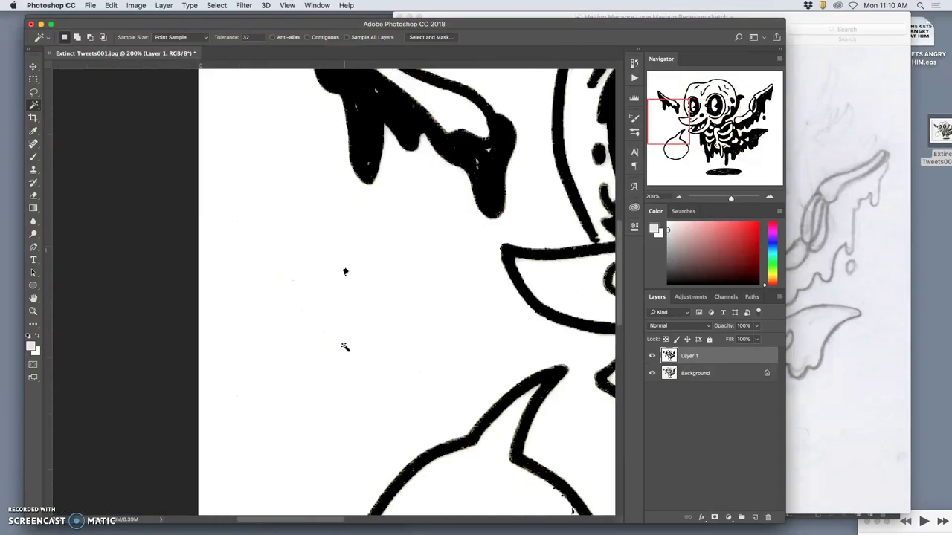
{"action": "scroll", "coordinate": [344, 348], "scroll_direction": "right", "scroll_amount": 3}
{"action": "scroll", "coordinate": [344, 347], "scroll_direction": "right", "scroll_amount": 2}
{"action": "scroll", "coordinate": [344, 347], "scroll_direction": "up", "scroll_amount": 1}
{"action": "scroll", "coordinate": [344, 347], "scroll_direction": "down", "scroll_amount": 4}
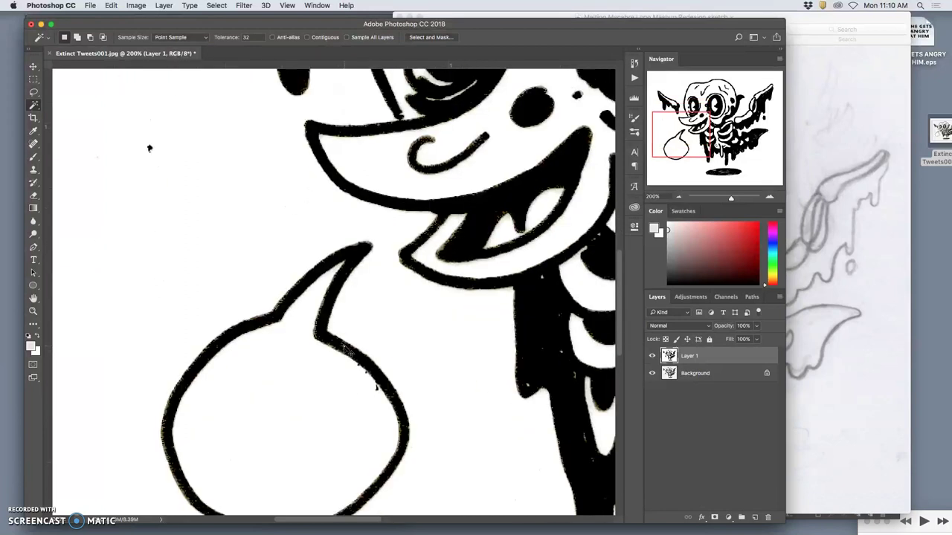
{"action": "key", "text": "super+minus"}
{"action": "key", "text": "super+plus"}
{"action": "key", "text": "super+plus"}
{"action": "key", "text": "super+plus"}
{"action": "scroll", "coordinate": [365, 346], "scroll_direction": "down", "scroll_amount": 5}
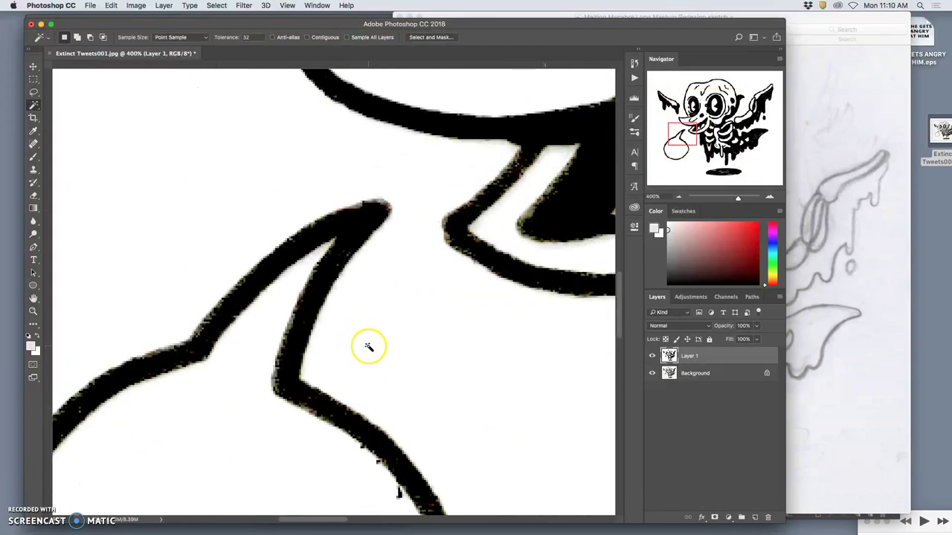
{"action": "scroll", "coordinate": [370, 339], "scroll_direction": "up", "scroll_amount": 2}
{"action": "scroll", "coordinate": [395, 187], "scroll_direction": "up", "scroll_amount": 3}
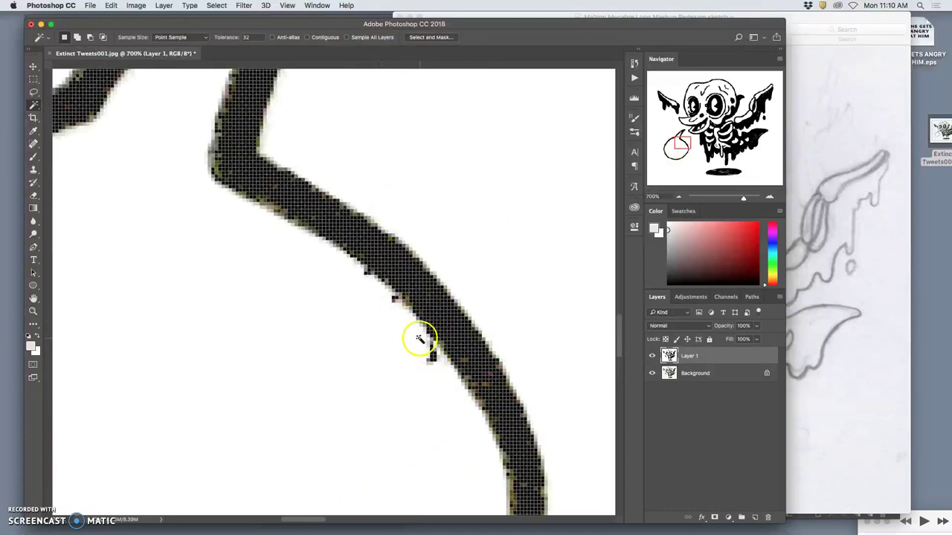
{"action": "scroll", "coordinate": [368, 325], "scroll_direction": "down", "scroll_amount": 5}
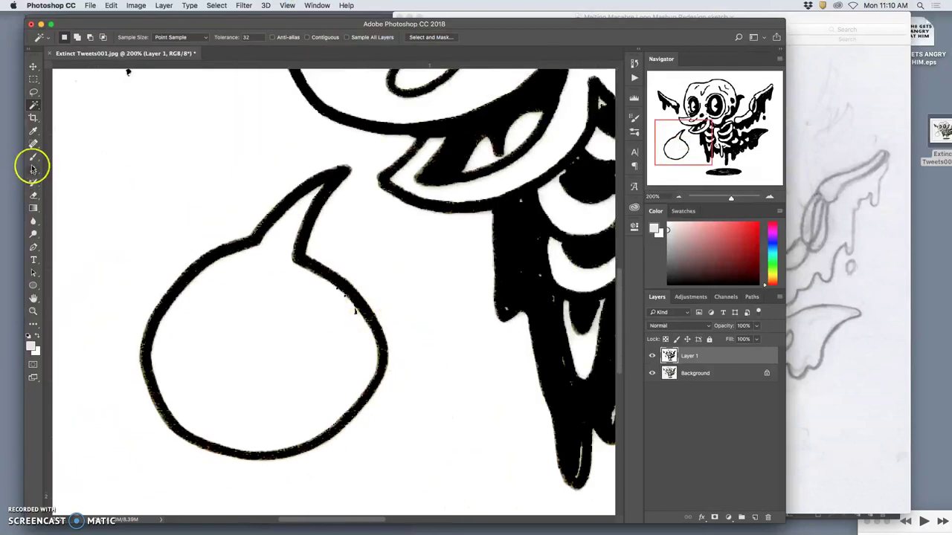
Choose the Brush tool and raise its hardness to 80%.
{"action": "left_click", "coordinate": [32, 156]}
{"action": "left_click", "coordinate": [74, 37]}
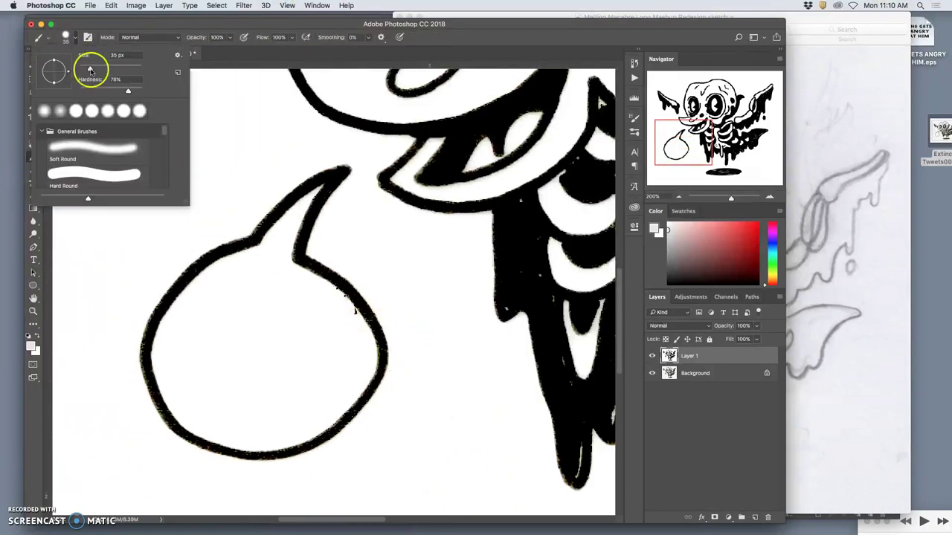
{"action": "left_click_drag", "start_coordinate": [128, 90], "coordinate": [134, 90]}
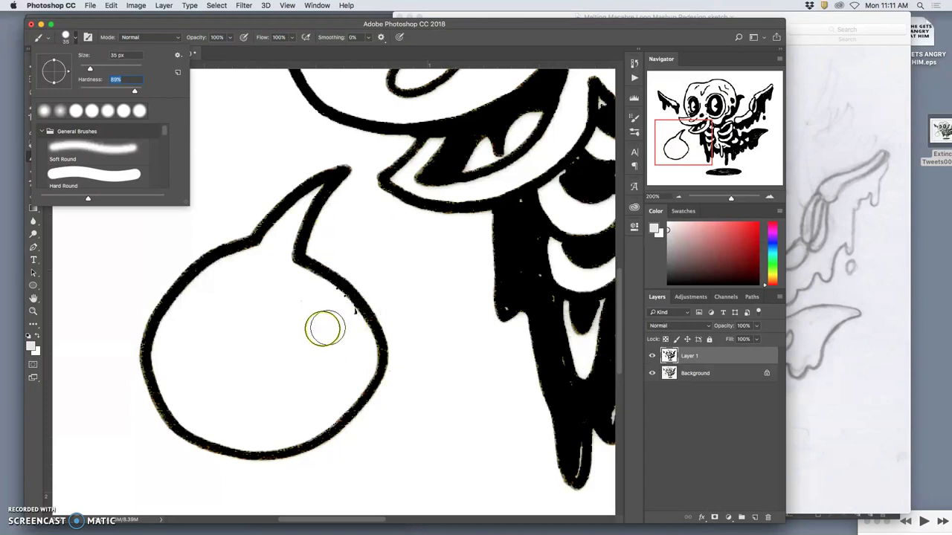
Reset the colours to default black and white and zoom out to fit the canvas at 66.7%.
{"action": "left_click", "coordinate": [32, 335]}
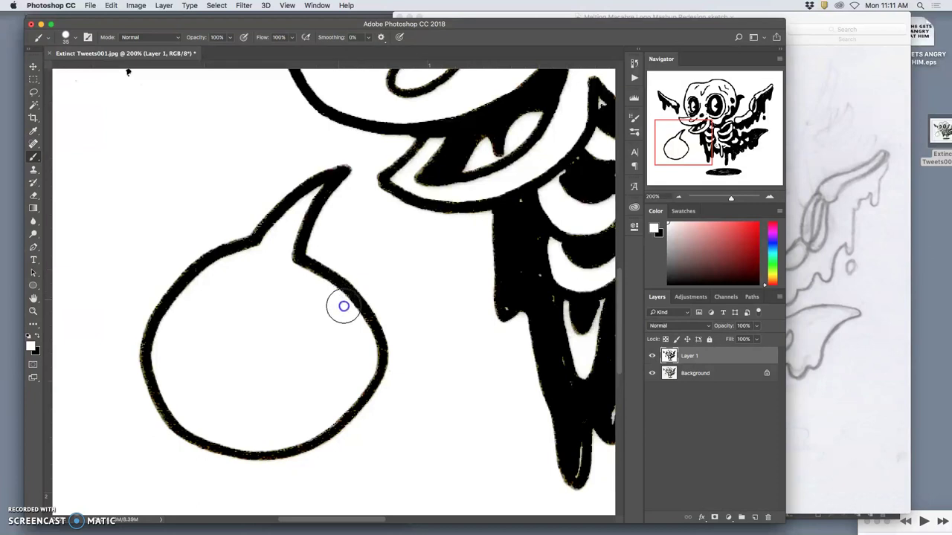
{"action": "key", "text": "super+minus"}
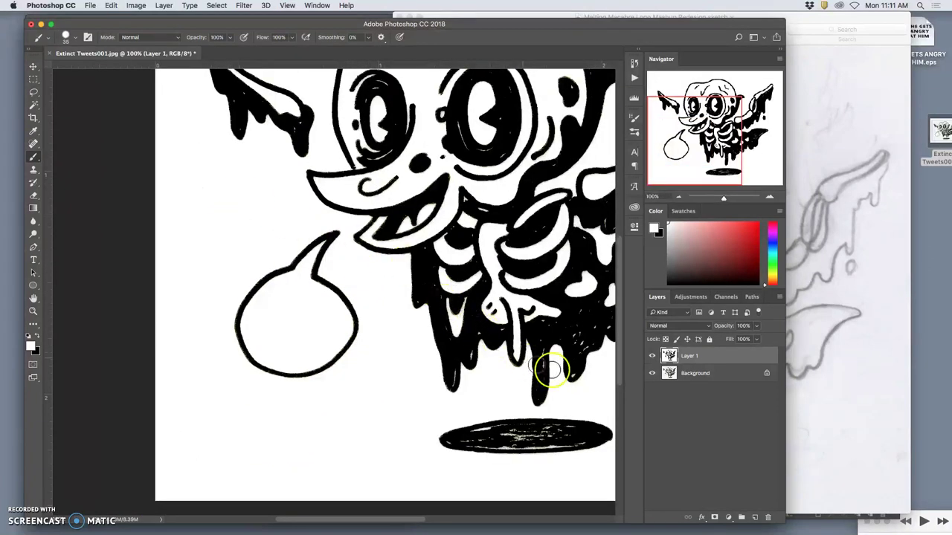
{"action": "left_click_drag", "start_coordinate": [569, 377], "coordinate": [501, 309]}
{"action": "scroll", "coordinate": [501, 310], "scroll_direction": "down", "scroll_amount": 5}
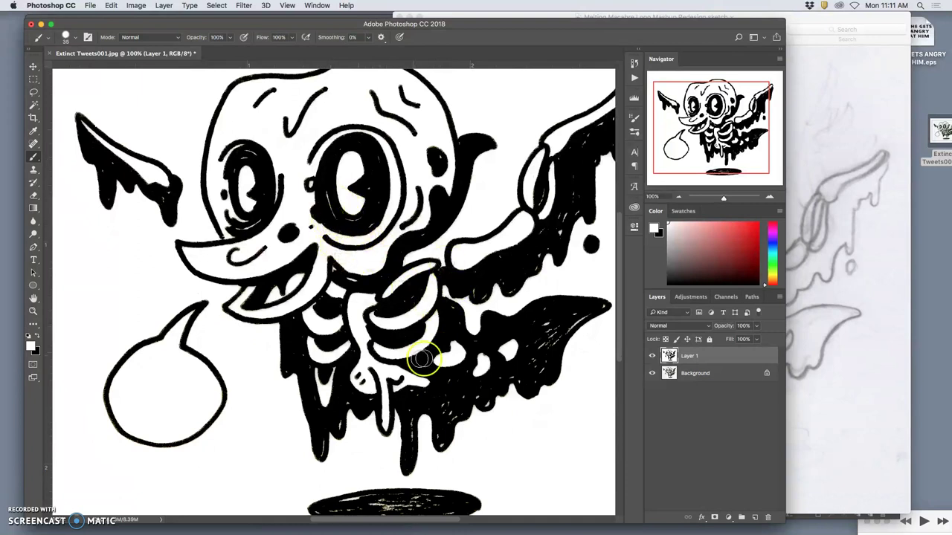
{"action": "key", "text": "super+minus"}
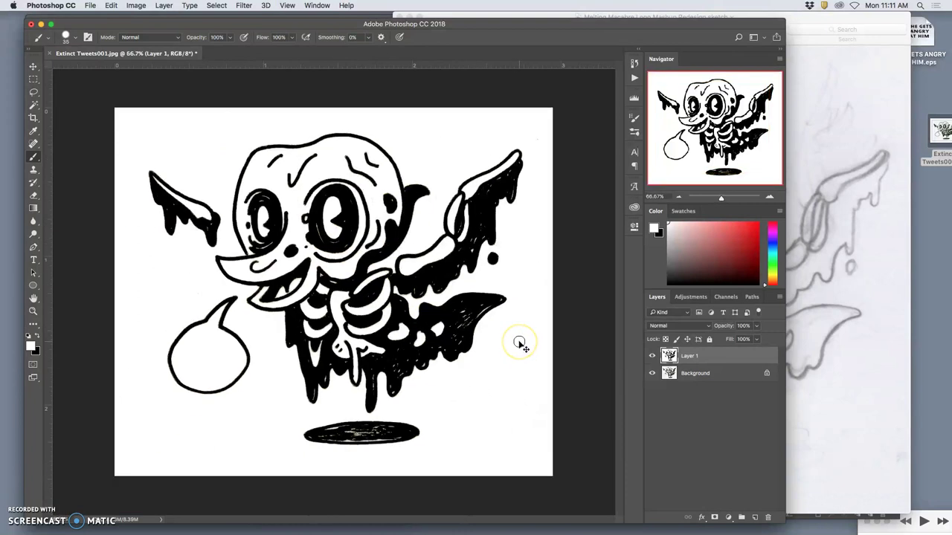
Duplicate Layer 1 and hide the Background layer.
{"action": "mouse_move", "coordinate": [518, 343]}
{"action": "left_mouse_down"}
{"action": "mouse_move", "coordinate": [490, 327]}
{"action": "mouse_move", "coordinate": [509, 335]}
{"action": "mouse_move", "coordinate": [508, 298]}
{"action": "mouse_move", "coordinate": [478, 324]}
{"action": "mouse_move", "coordinate": [449, 324]}
{"action": "left_mouse_up"}
{"action": "key", "text": "super+j"}
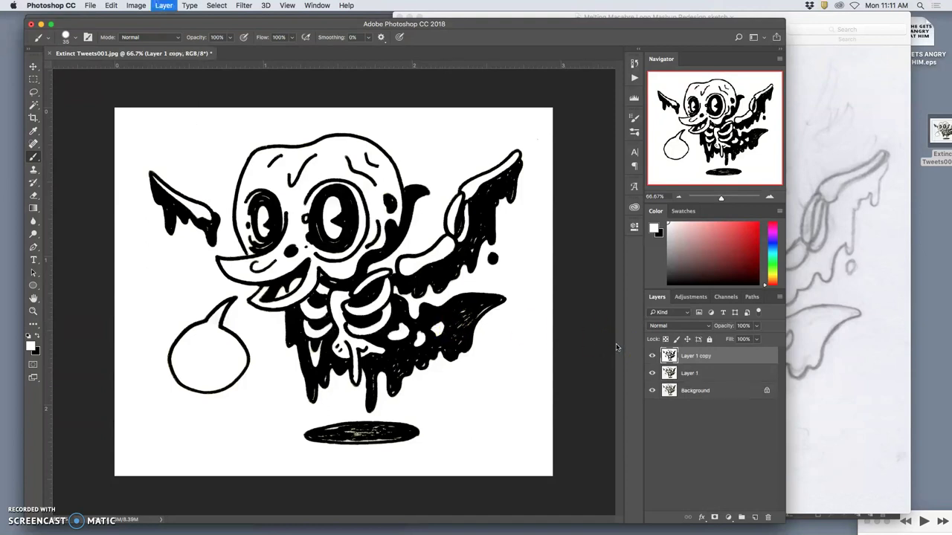
{"action": "left_click", "coordinate": [648, 392]}
Delete all white areas with a non-contiguous Magic Wand selection, deselect, and inspect the edges.
{"action": "left_click", "coordinate": [34, 105]}
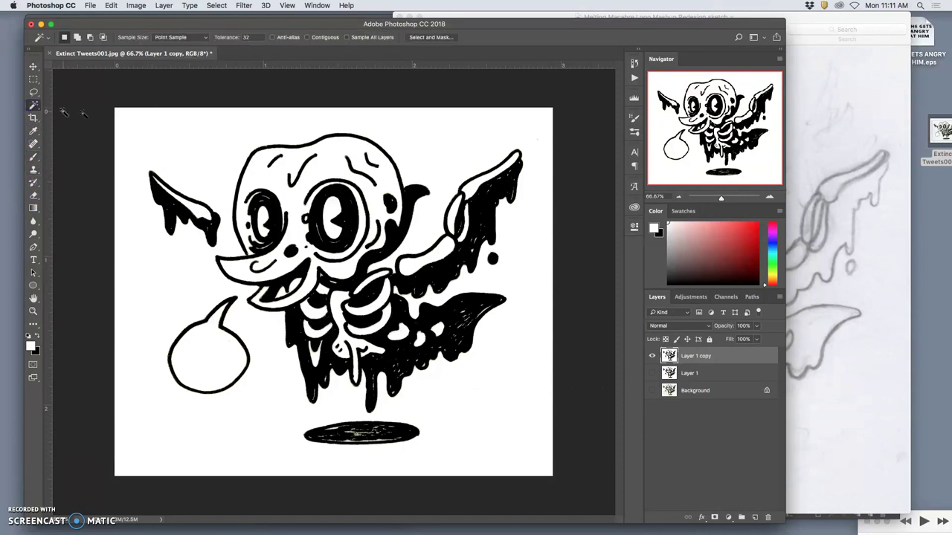
{"action": "left_click", "coordinate": [307, 37]}
{"action": "left_click", "coordinate": [239, 132]}
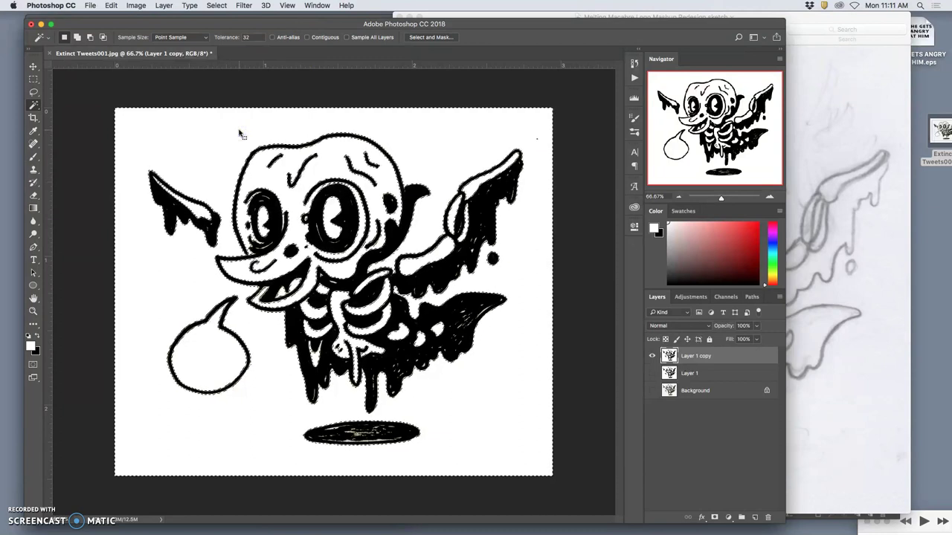
{"action": "key", "text": "Delete"}
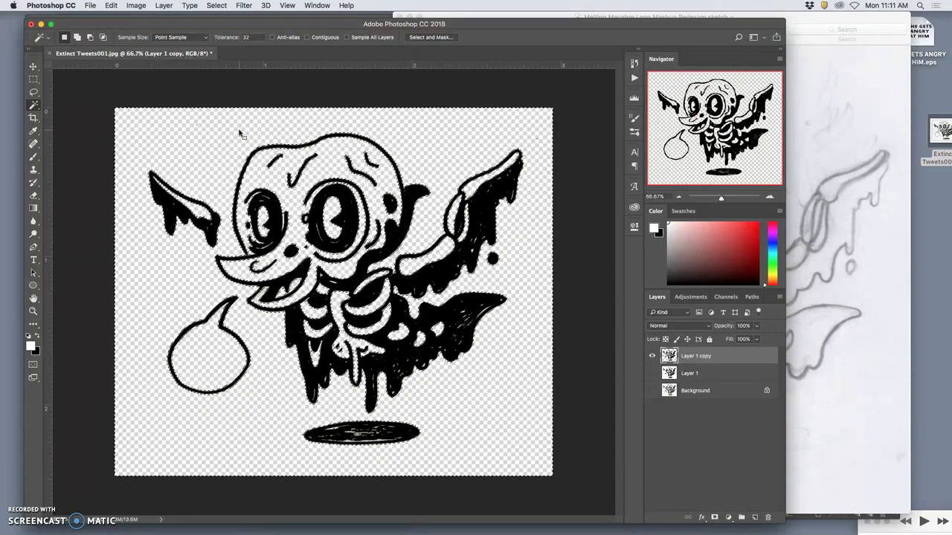
{"action": "key", "text": "super+d"}
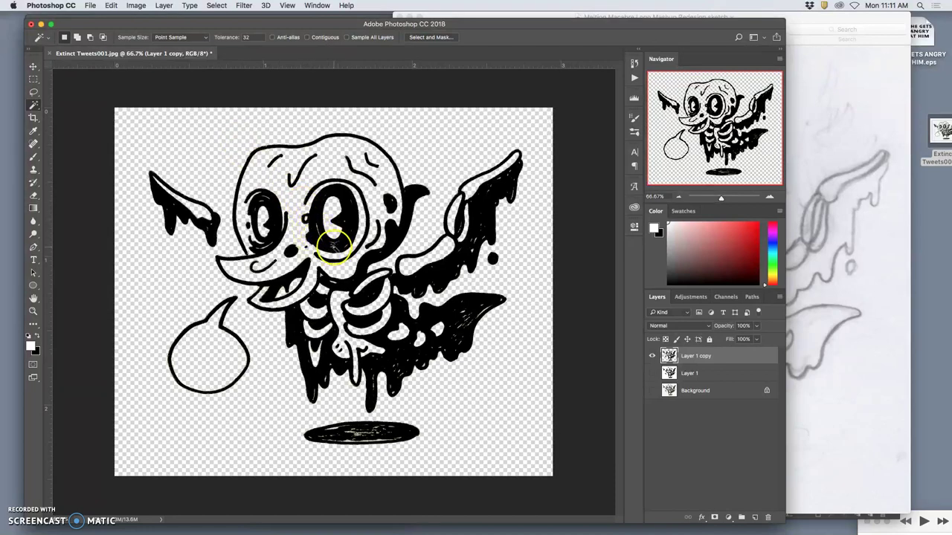
{"action": "key", "text": "super+equal"}
{"action": "key", "text": "super+equal"}
{"action": "key", "text": "super+equal"}
{"action": "key", "text": "super+equal"}
{"action": "key", "text": "super+equal"}
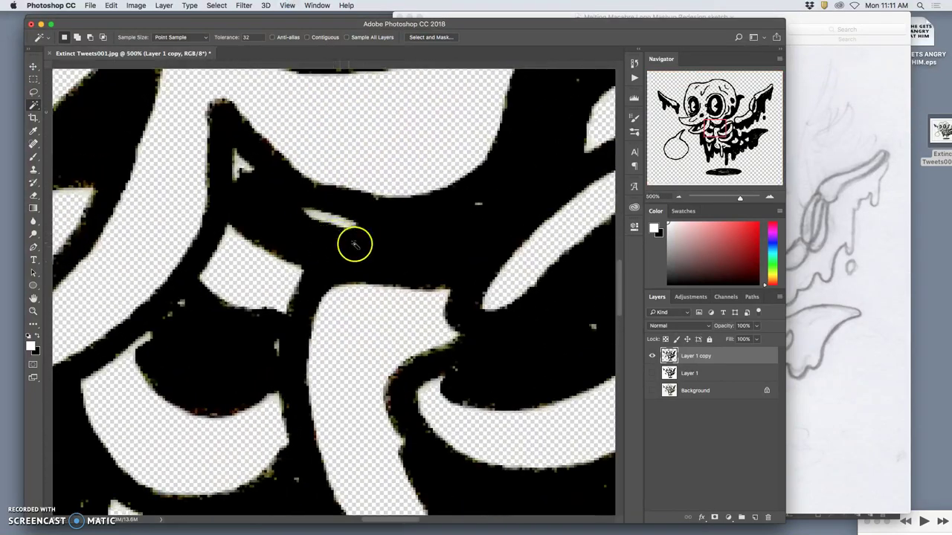
{"action": "key", "text": "super+minus"}
{"action": "key", "text": "super+minus"}
{"action": "key", "text": "super+minus"}
{"action": "key", "text": "super+minus"}
{"action": "key", "text": "super+minus"}
{"action": "key", "text": "super+minus"}
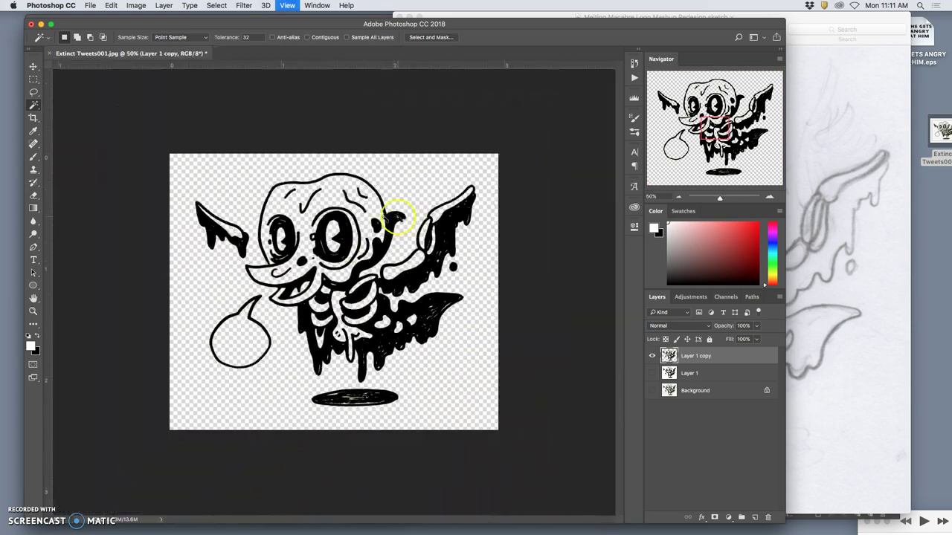
{"action": "key", "text": "super+equal"}
{"action": "key", "text": "super+equal"}
{"action": "key", "text": "super+equal"}
{"action": "key", "text": "super+equal"}
{"action": "key", "text": "super+equal"}
{"action": "key", "text": "super+equal"}
{"action": "key", "text": "super+equal"}
{"action": "key", "text": "super+equal"}
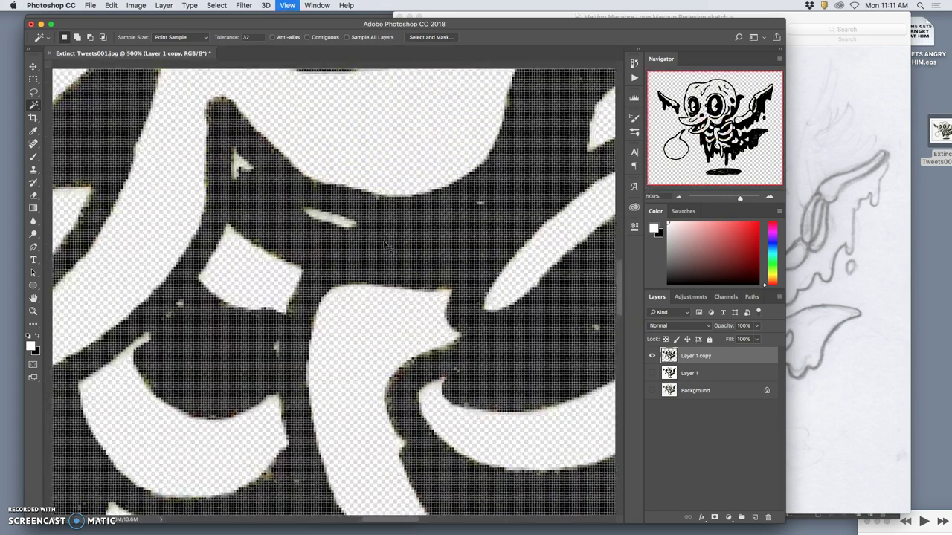
{"action": "key", "text": "super+minus"}
{"action": "key", "text": "super+minus"}
{"action": "key", "text": "super+minus"}
{"action": "key", "text": "super+minus"}
{"action": "key", "text": "super+minus"}
{"action": "key", "text": "super+minus"}
{"action": "key", "text": "super+minus"}
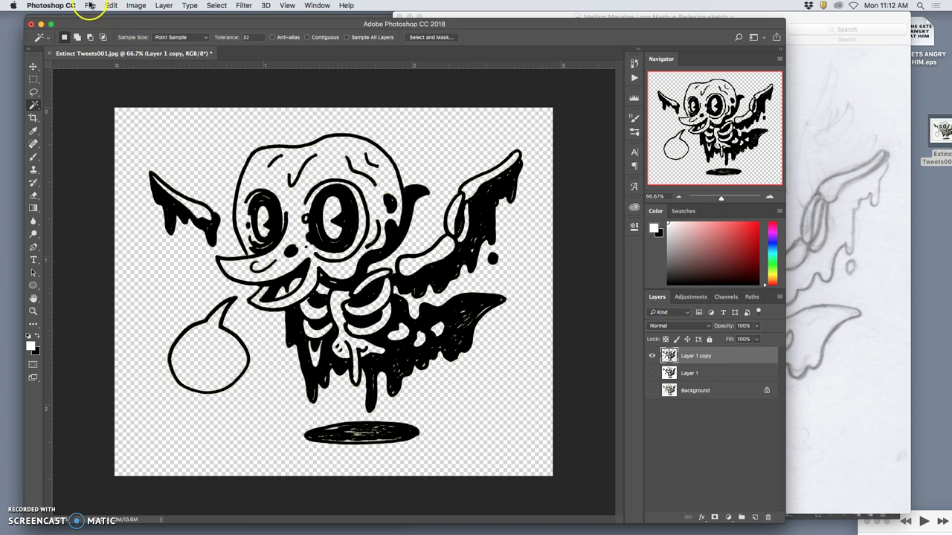
Save the artwork as PNG 'Karl logo test.png' on the Desktop with default PNG options.
{"action": "left_click", "coordinate": [90, 5]}
{"action": "left_click", "coordinate": [378, 165]}
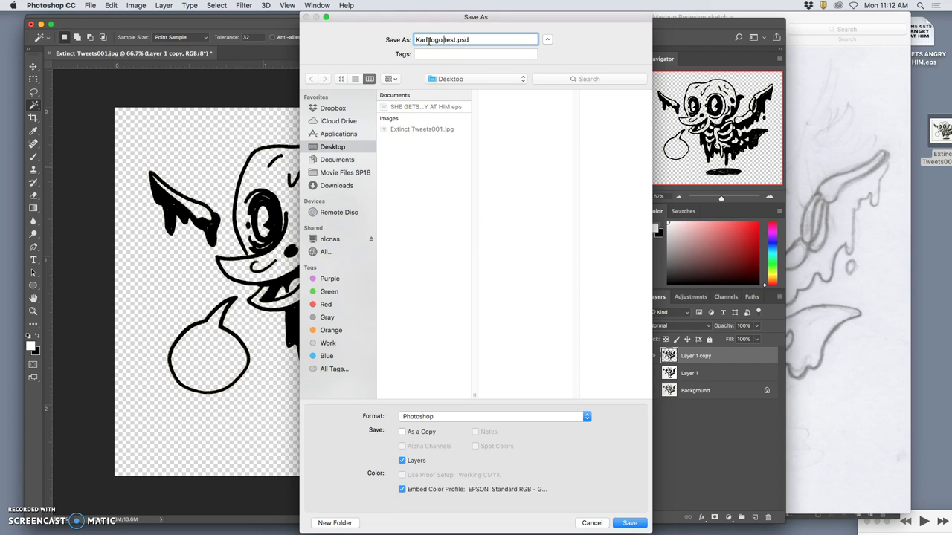
{"action": "left_click", "coordinate": [478, 418]}
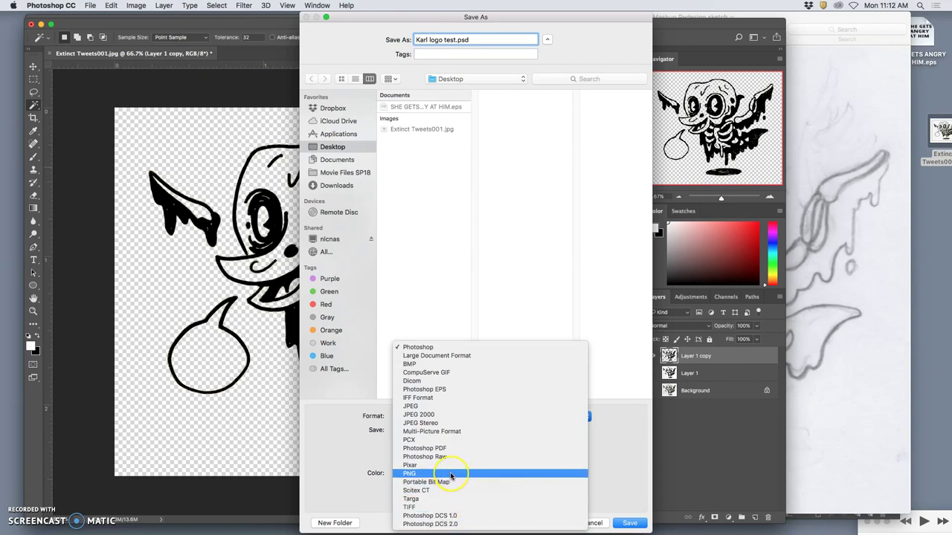
{"action": "left_click", "coordinate": [450, 473]}
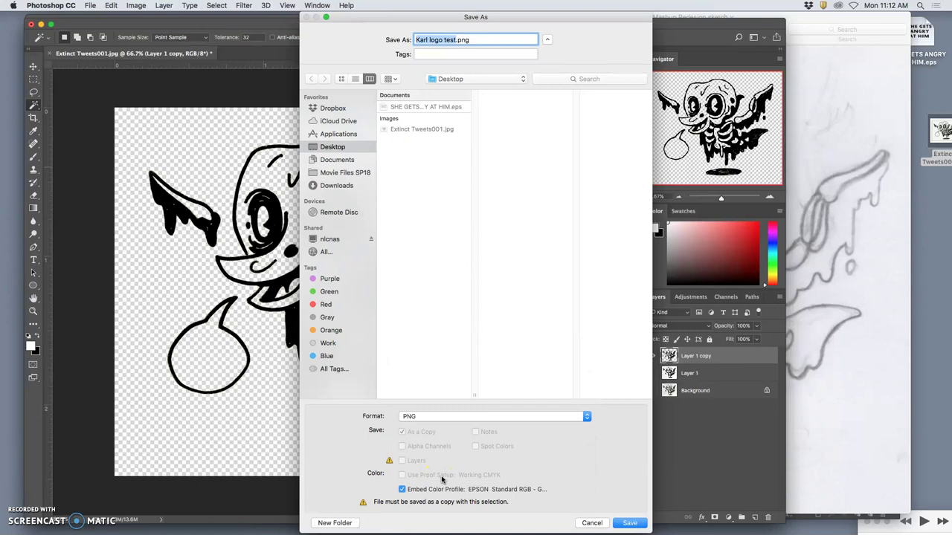
{"action": "left_click", "coordinate": [628, 524]}
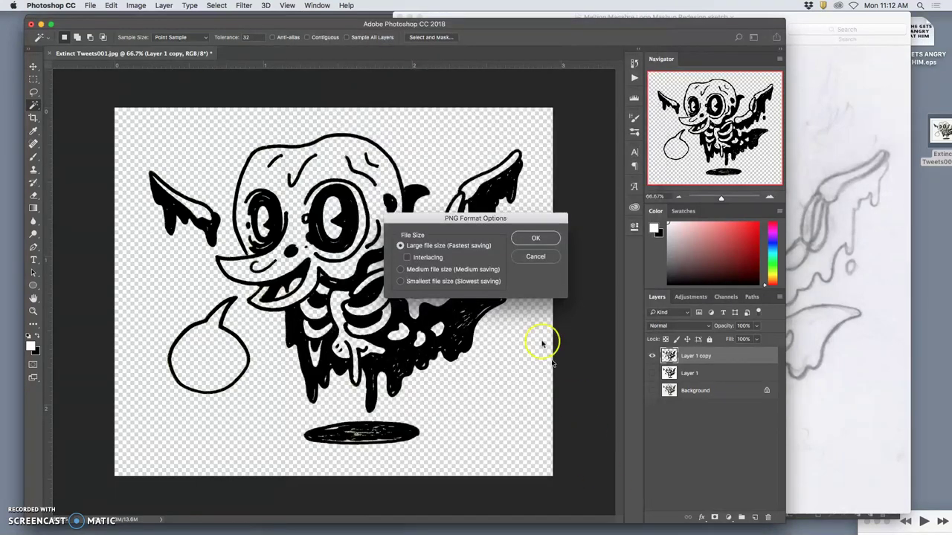
{"action": "left_click", "coordinate": [534, 237]}
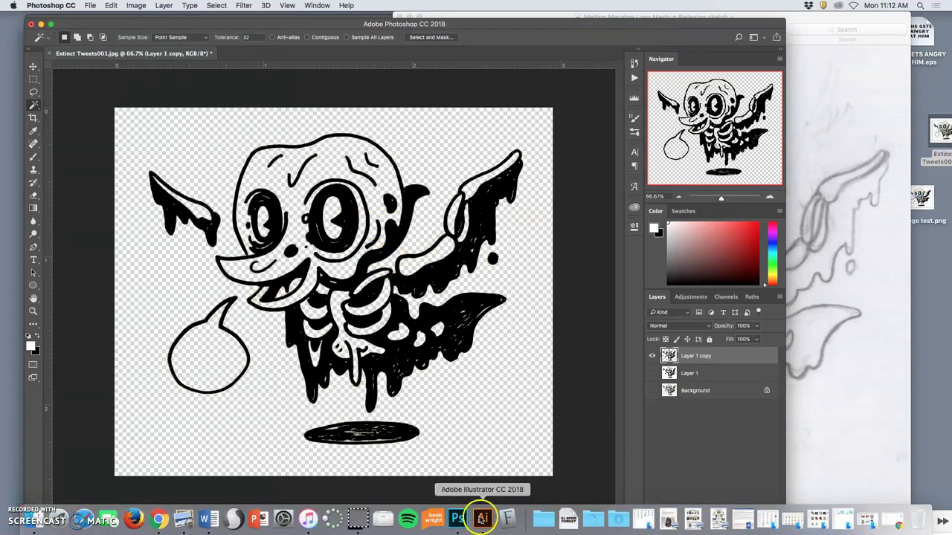
Hide Layer 1 copy and duplicate Layer 1 into a new Layer 1 copy 2.
{"action": "left_click", "coordinate": [482, 519]}
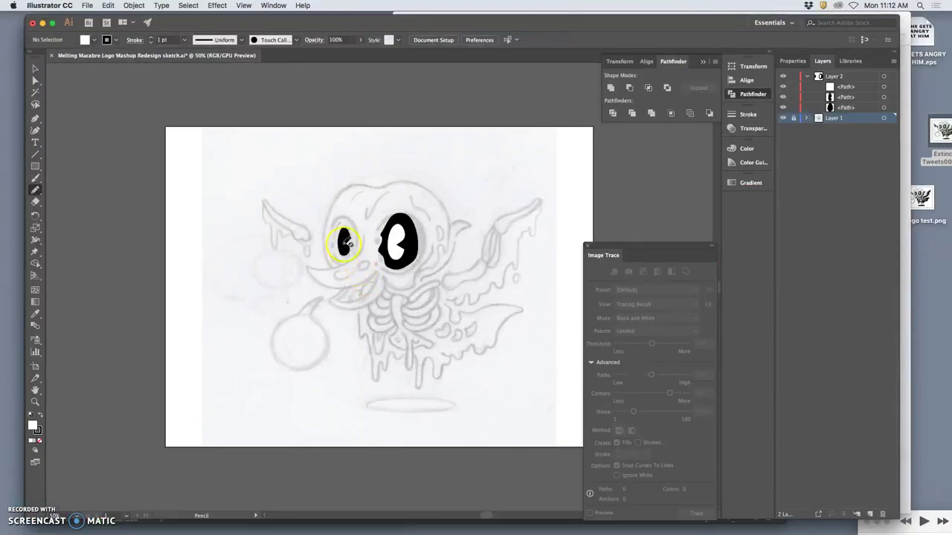
{"action": "left_click_drag", "start_coordinate": [176, 25], "coordinate": [218, 362]}
{"action": "left_click", "coordinate": [231, 145]}
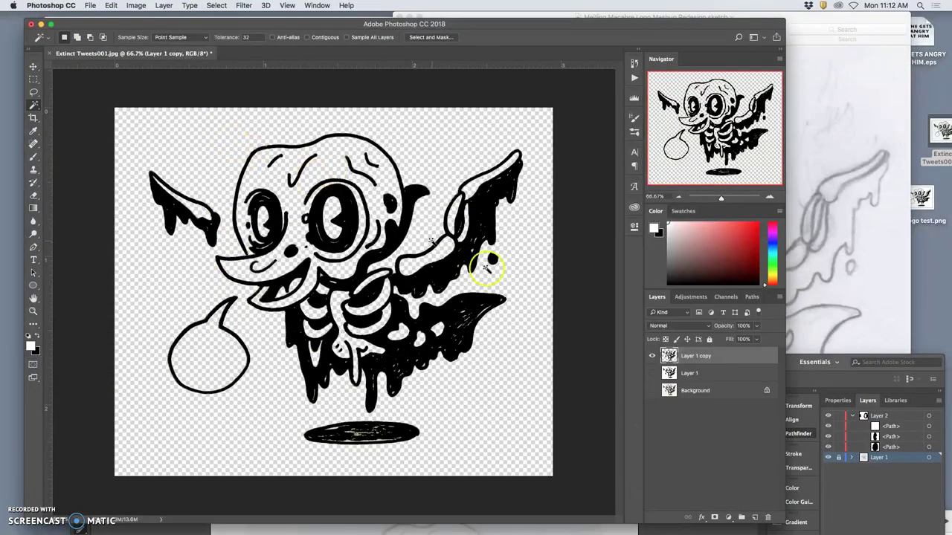
{"action": "left_click", "coordinate": [652, 355]}
{"action": "left_click", "coordinate": [652, 374]}
{"action": "left_click", "coordinate": [700, 377]}
{"action": "left_click_drag", "start_coordinate": [682, 374], "coordinate": [684, 372]}
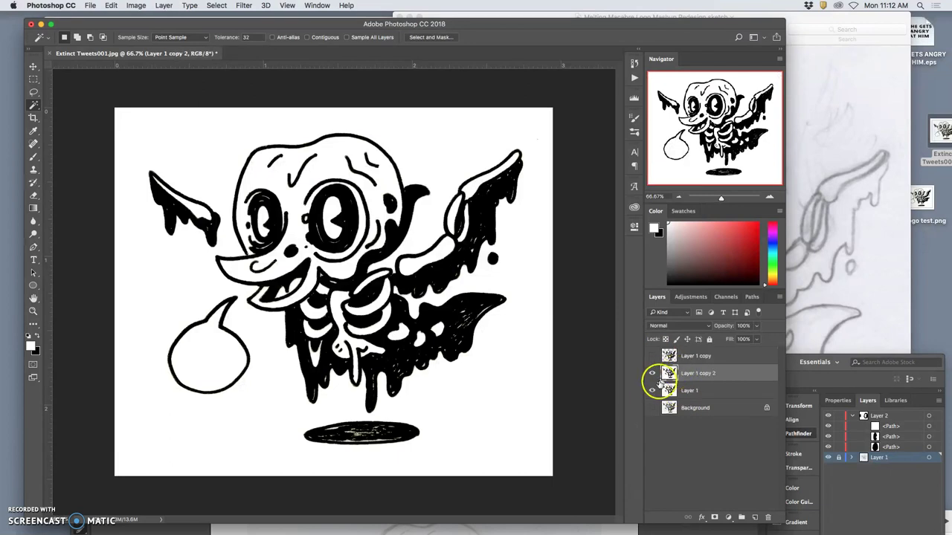
Hide the original Layer 1 and invert the copy to white linework on black.
{"action": "left_click", "coordinate": [652, 390]}
{"action": "left_click", "coordinate": [137, 6]}
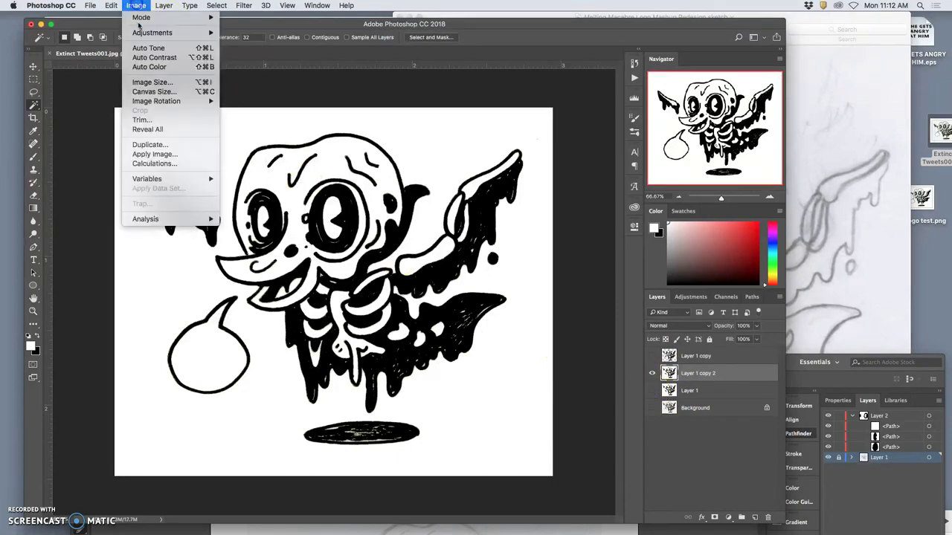
{"action": "mouse_move", "coordinate": [152, 33]}
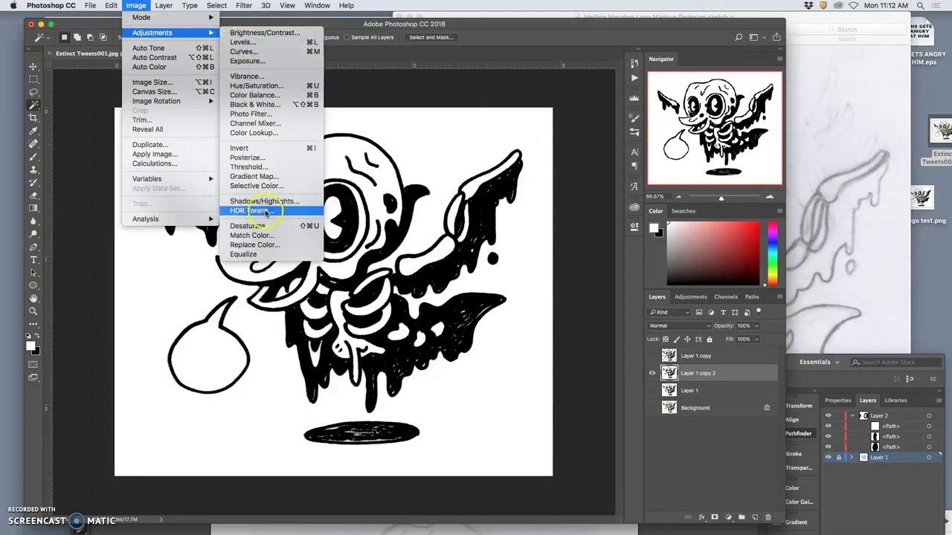
{"action": "left_click", "coordinate": [253, 149]}
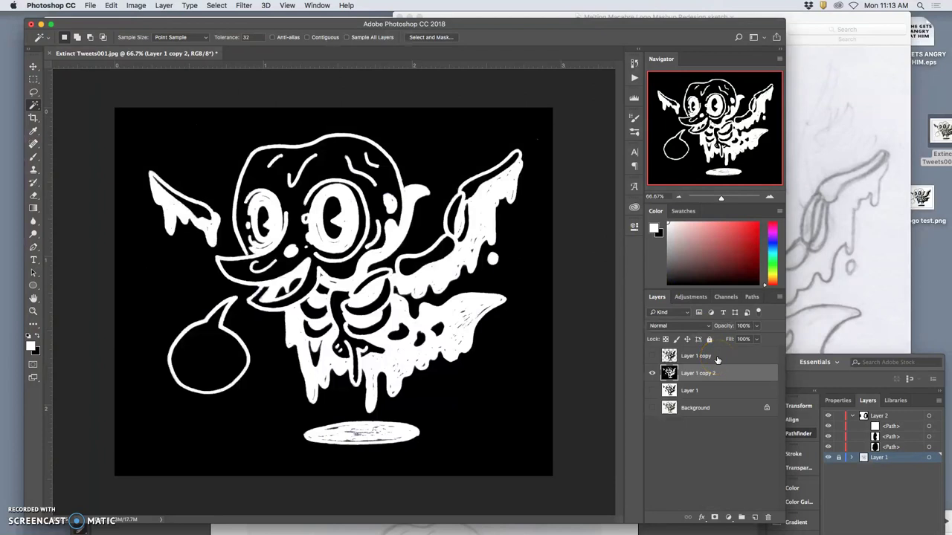
Select Layer 1 copy and toggle its visibility to compare the layers.
{"action": "left_click_drag", "start_coordinate": [718, 360], "coordinate": [654, 359]}
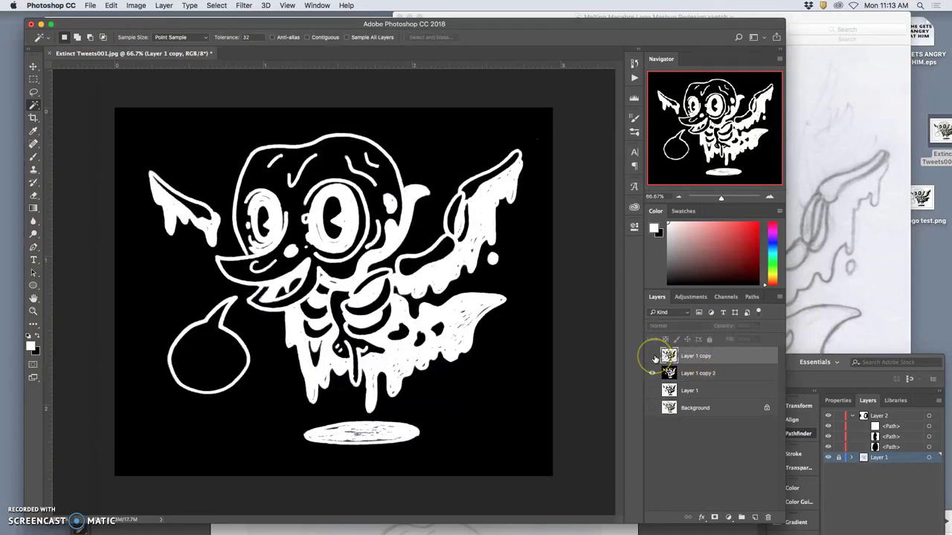
{"action": "left_click", "coordinate": [653, 358]}
{"action": "left_click", "coordinate": [654, 357]}
{"action": "left_click", "coordinate": [653, 358]}
{"action": "left_click", "coordinate": [653, 357]}
{"action": "left_click_drag", "start_coordinate": [713, 363], "coordinate": [699, 376]}
On Layer 1 copy 2, Magic Wand the black background with Contiguous on and delete it.
{"action": "left_click", "coordinate": [44, 108]}
{"action": "left_click", "coordinate": [307, 38]}
{"action": "left_click", "coordinate": [237, 128]}
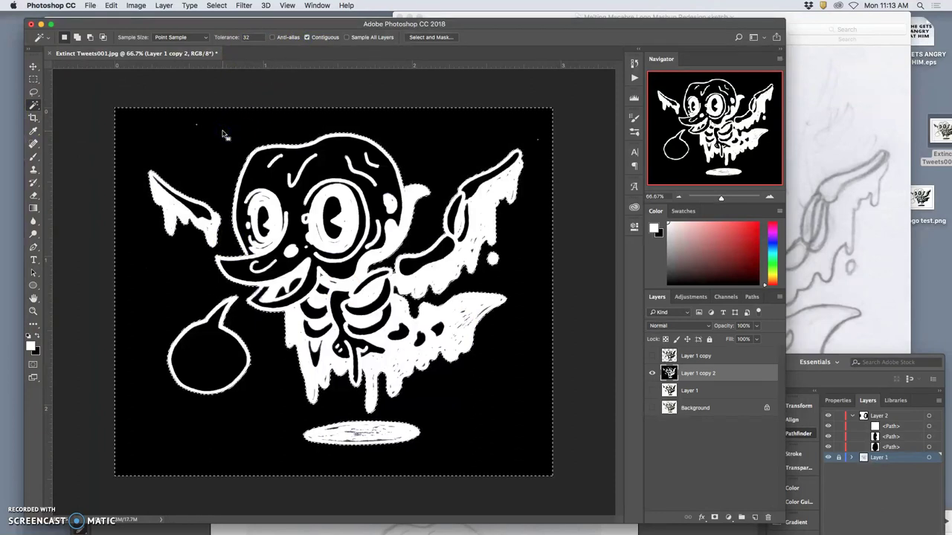
{"action": "key", "text": "Delete"}
{"action": "left_click", "coordinate": [523, 327]}
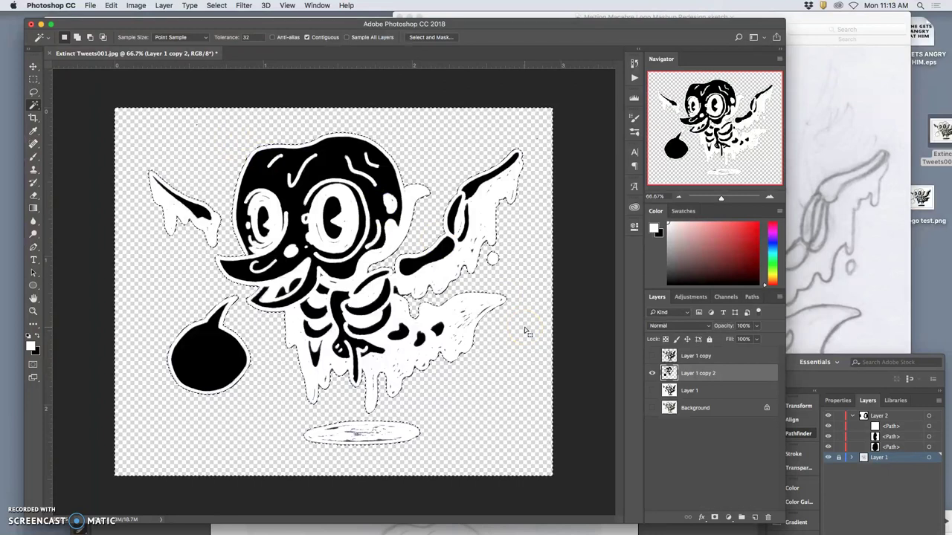
Add a black outside Stroke layer style to Layer 1 copy 2, with a reduced size.
{"action": "left_click", "coordinate": [441, 273]}
{"action": "left_click", "coordinate": [34, 92]}
{"action": "left_click", "coordinate": [72, 94]}
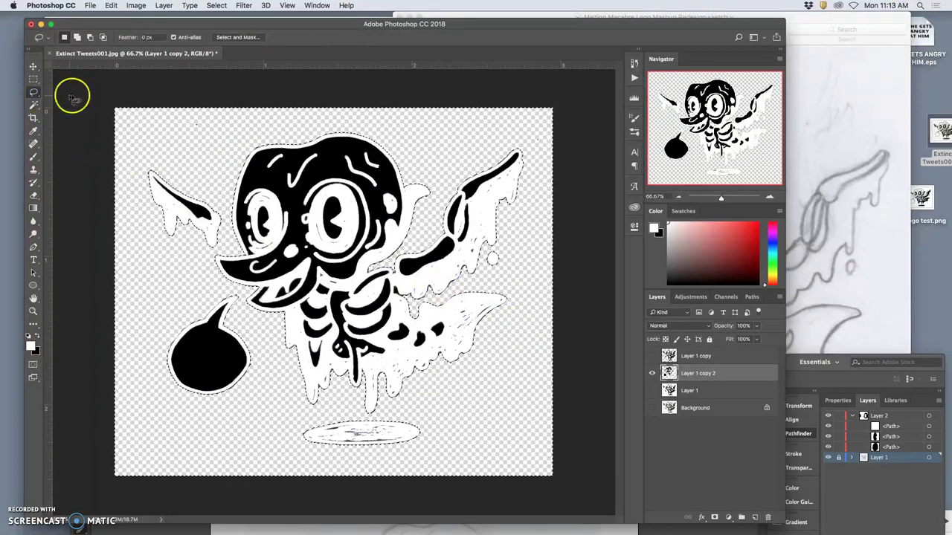
{"action": "double_click", "coordinate": [721, 373]}
{"action": "left_click", "coordinate": [545, 374]}
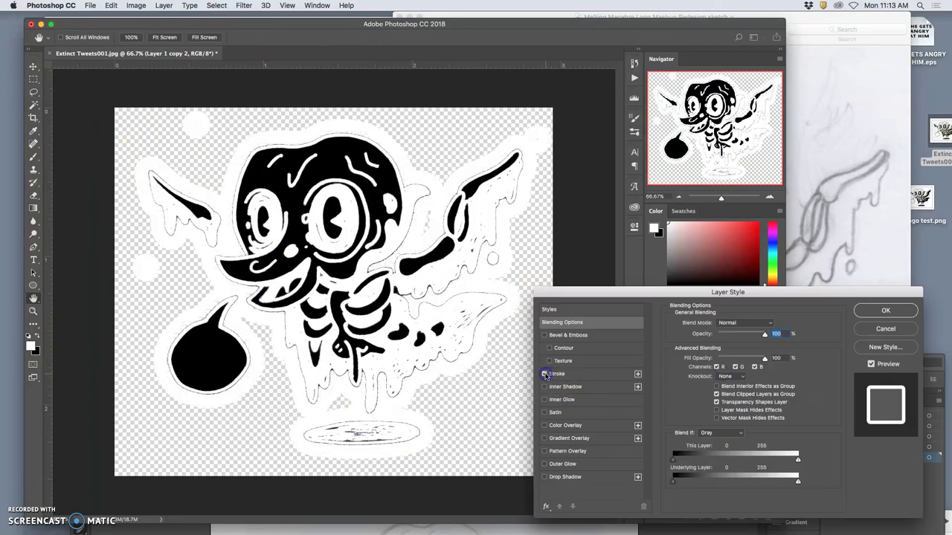
{"action": "left_click", "coordinate": [574, 374]}
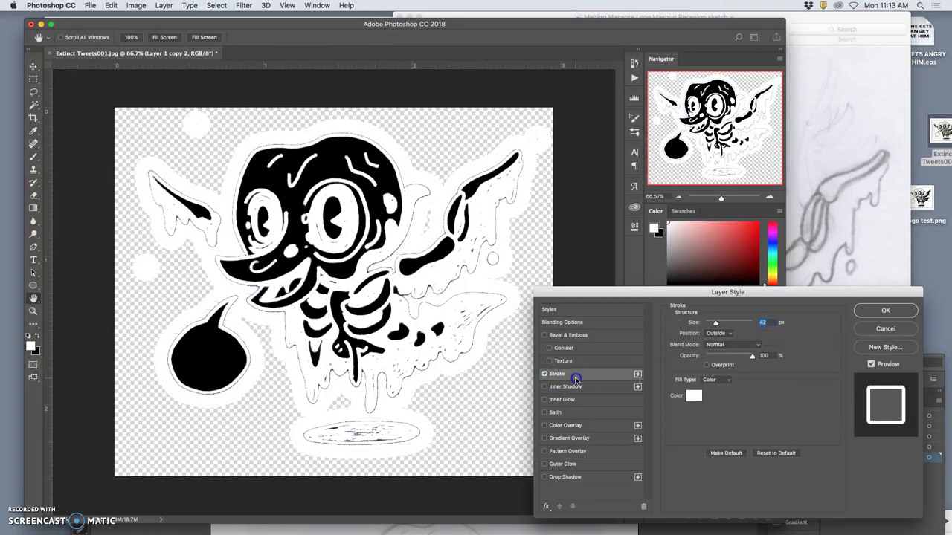
{"action": "left_click", "coordinate": [693, 397]}
{"action": "left_click_drag", "start_coordinate": [595, 187], "coordinate": [511, 219]}
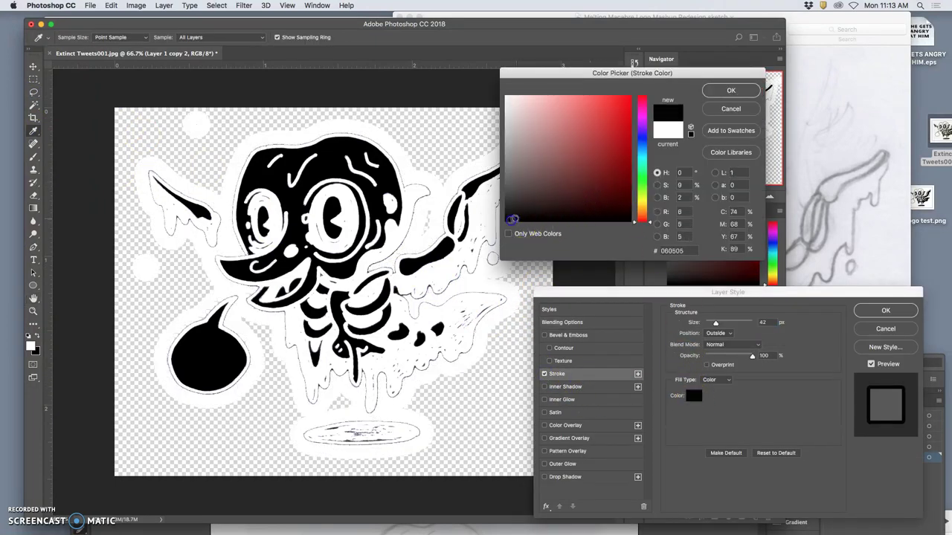
{"action": "left_click", "coordinate": [705, 101]}
{"action": "left_click_drag", "start_coordinate": [716, 324], "coordinate": [714, 325]}
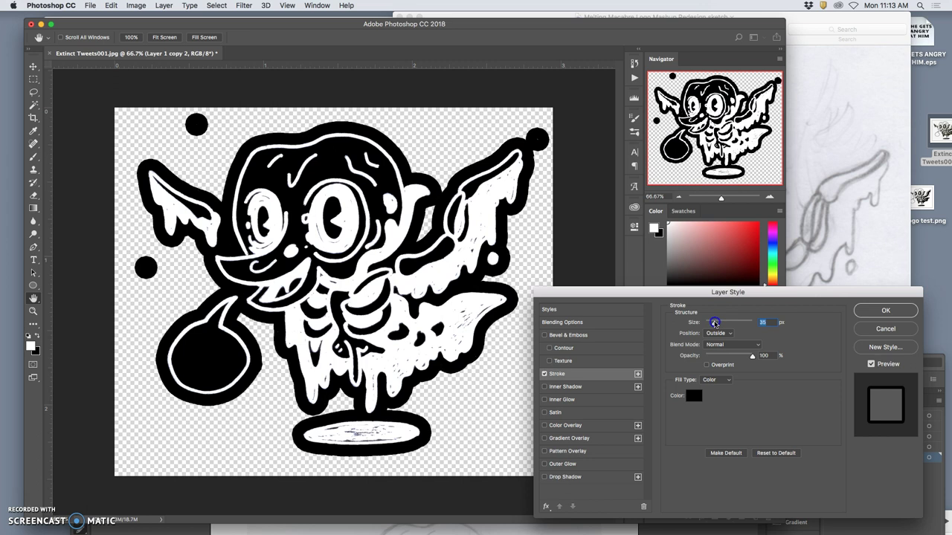
{"action": "left_click", "coordinate": [879, 311]}
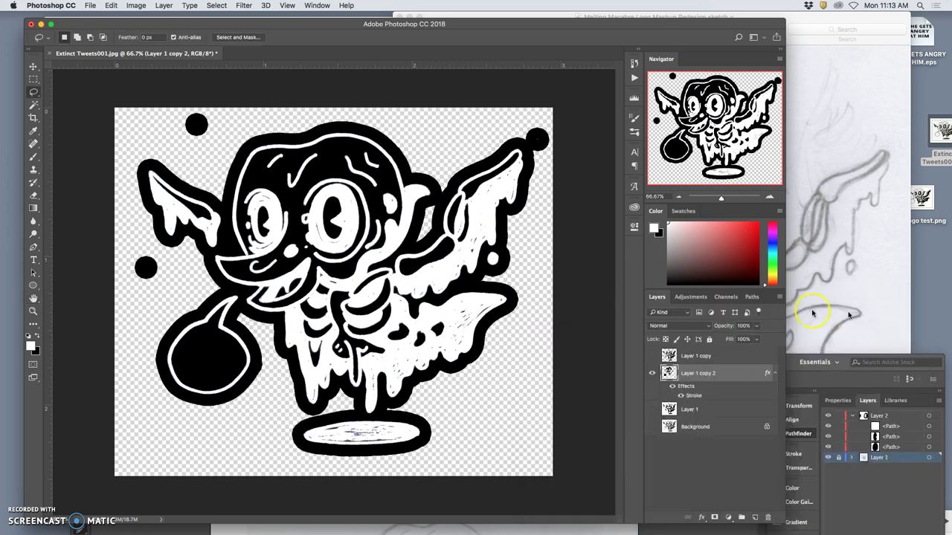
Erase the stray dot by the right wing at 100% opacity, then Magic Wand the speech bubble's fill.
{"action": "left_click", "coordinate": [33, 195]}
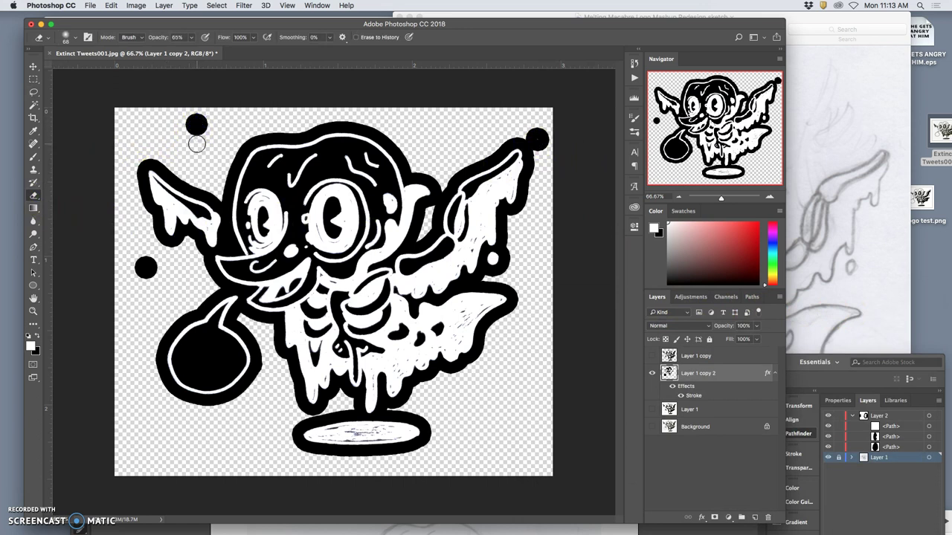
{"action": "left_click", "coordinate": [191, 38]}
{"action": "left_click_drag", "start_coordinate": [216, 130], "coordinate": [202, 123]}
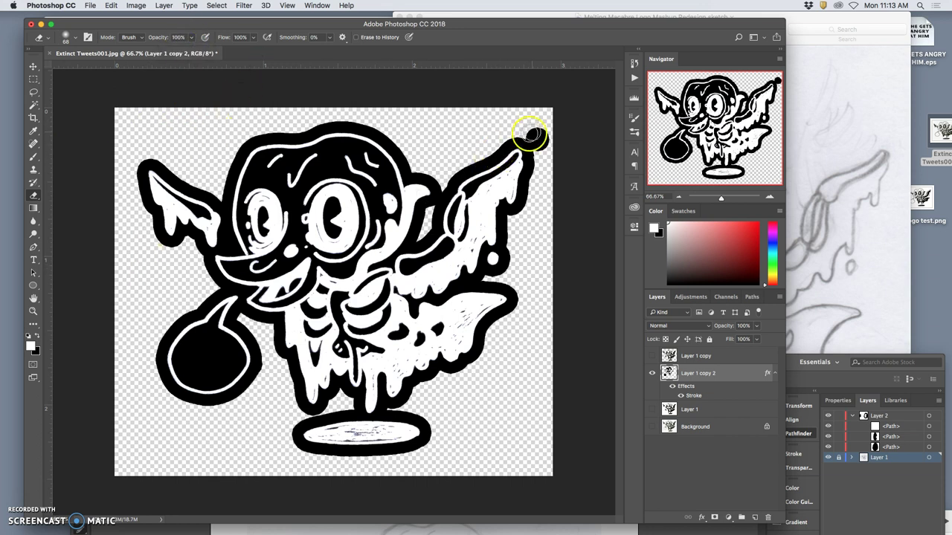
{"action": "mouse_move", "coordinate": [534, 261]}
{"action": "left_mouse_down"}
{"action": "mouse_move", "coordinate": [510, 259]}
{"action": "mouse_move", "coordinate": [580, 288]}
{"action": "left_mouse_up"}
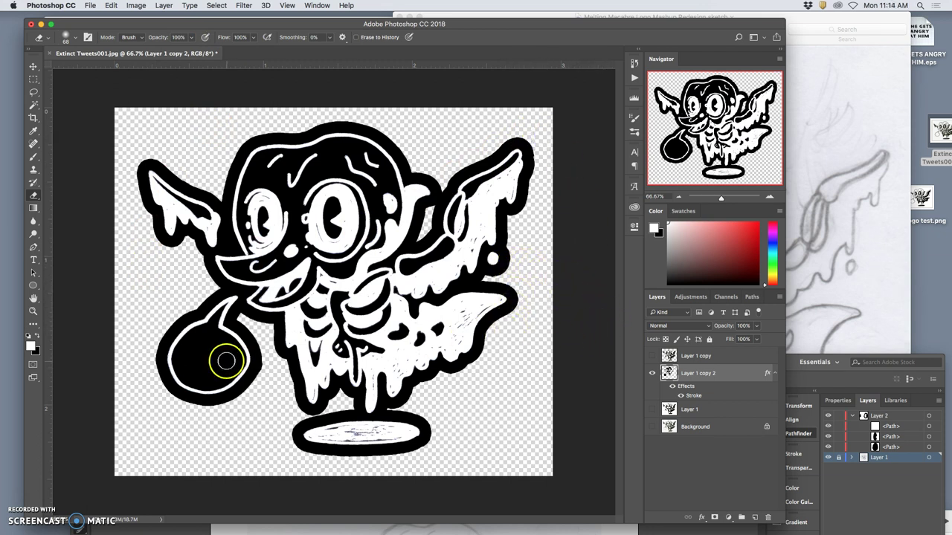
{"action": "left_click", "coordinate": [34, 103]}
{"action": "left_click", "coordinate": [209, 359]}
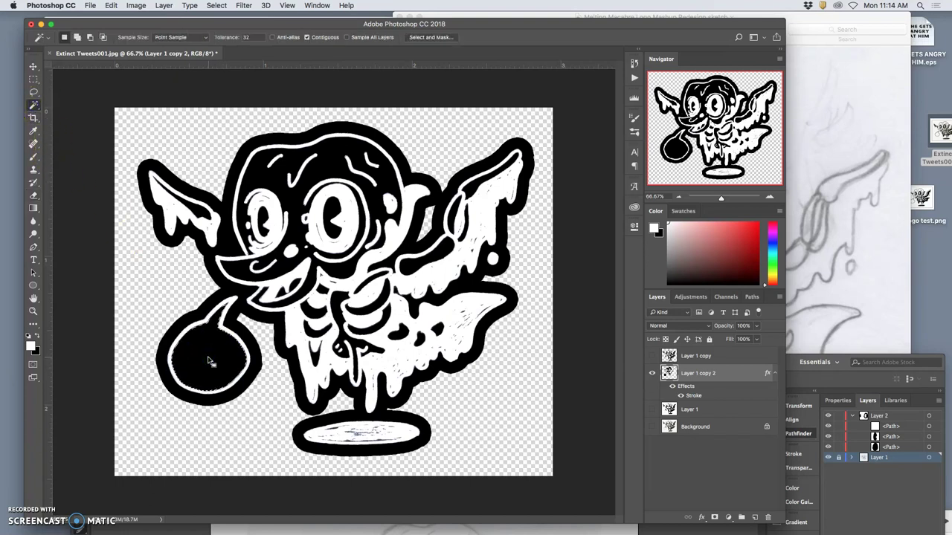
{"action": "key", "text": "Delete"}
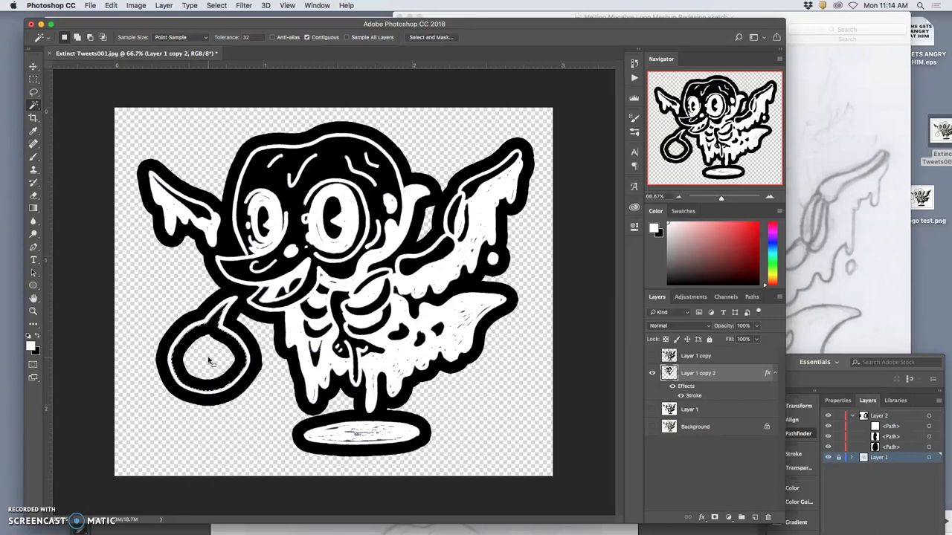
{"action": "key", "text": "super+z"}
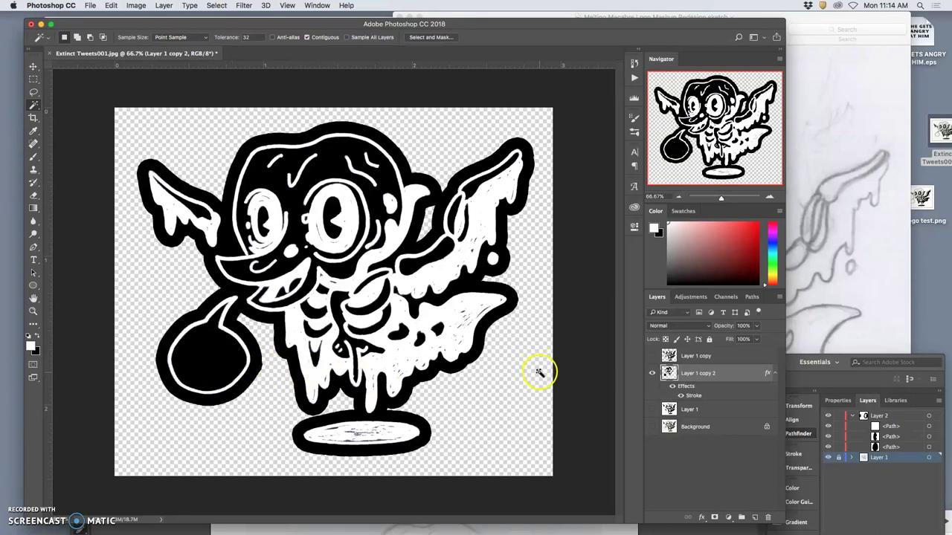
{"action": "left_click", "coordinate": [651, 356]}
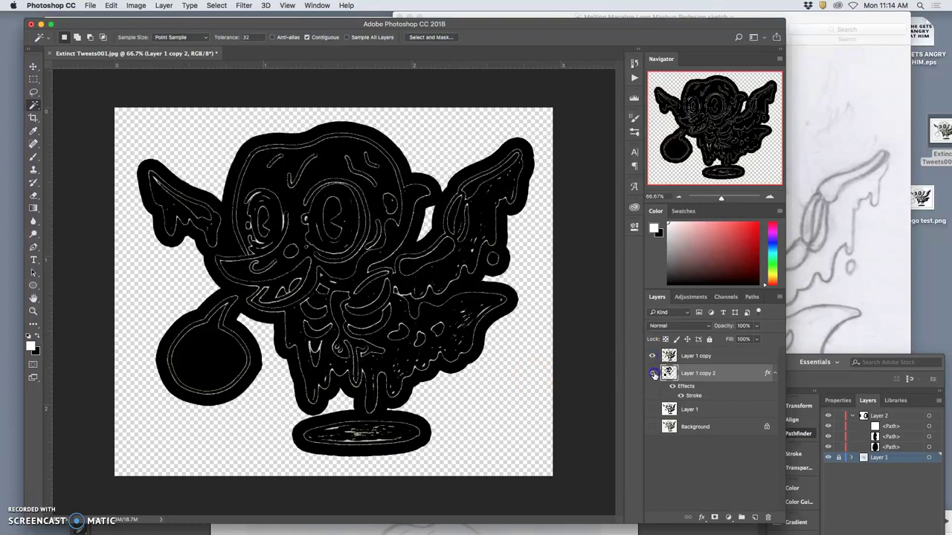
{"action": "left_click", "coordinate": [653, 373]}
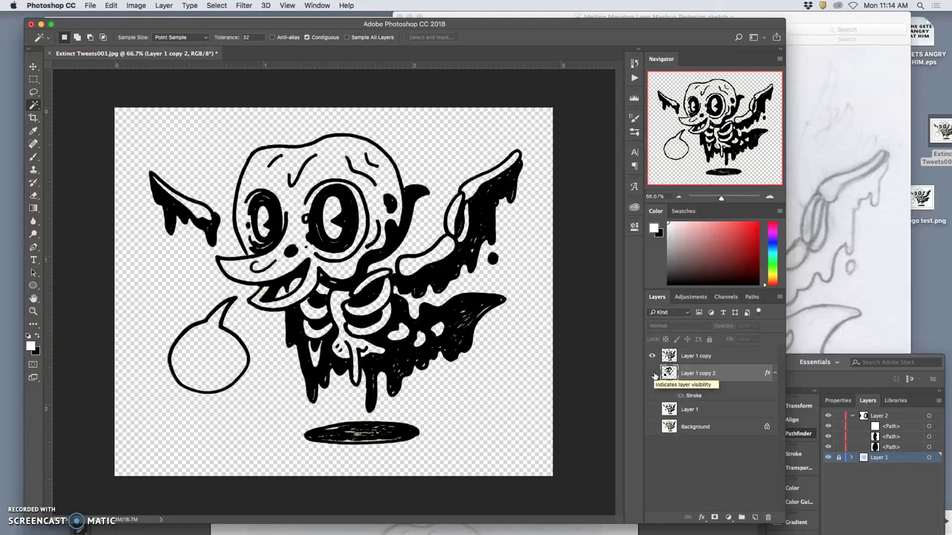
{"action": "left_click", "coordinate": [652, 373]}
{"action": "left_click", "coordinate": [652, 356]}
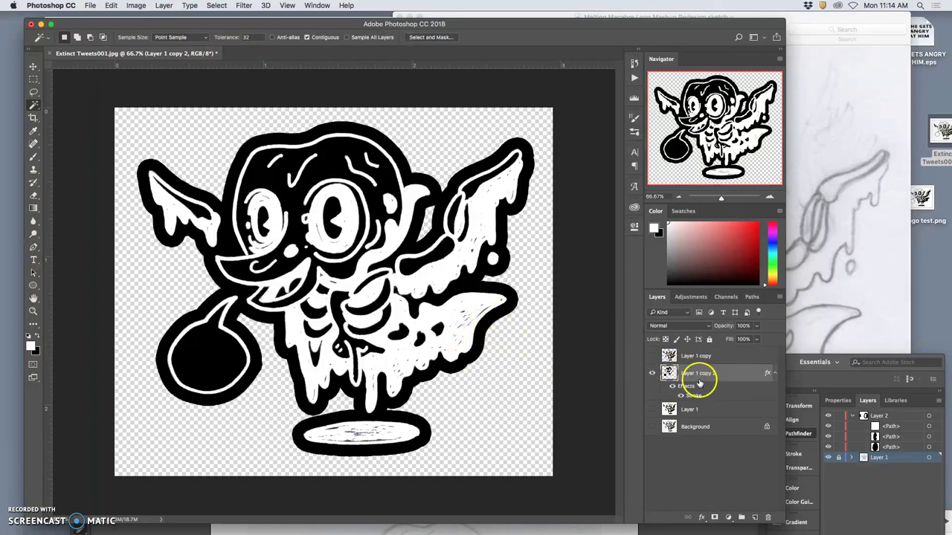
Duplicate the outlined layer as Layer 1 copy 3 and rasterize its layer style.
{"action": "key", "text": "super+j"}
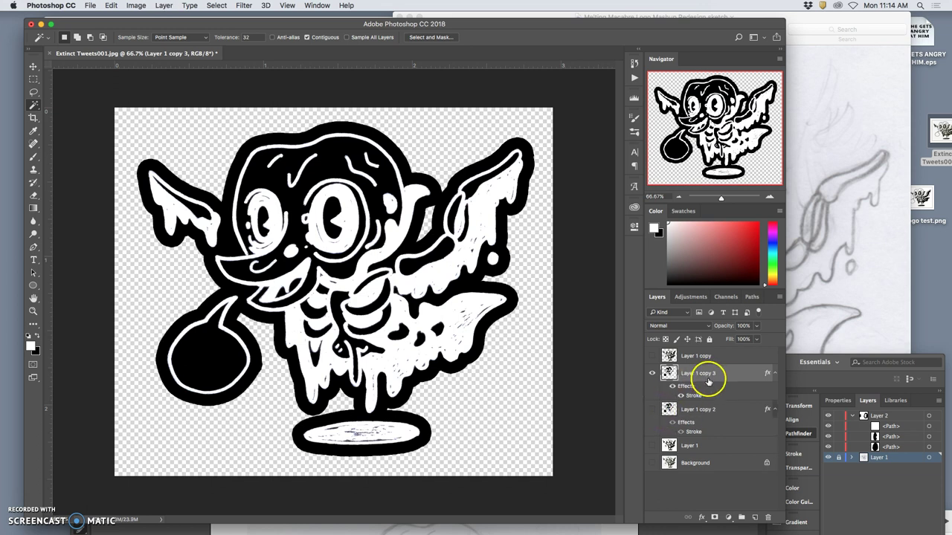
{"action": "right_click", "coordinate": [708, 377]}
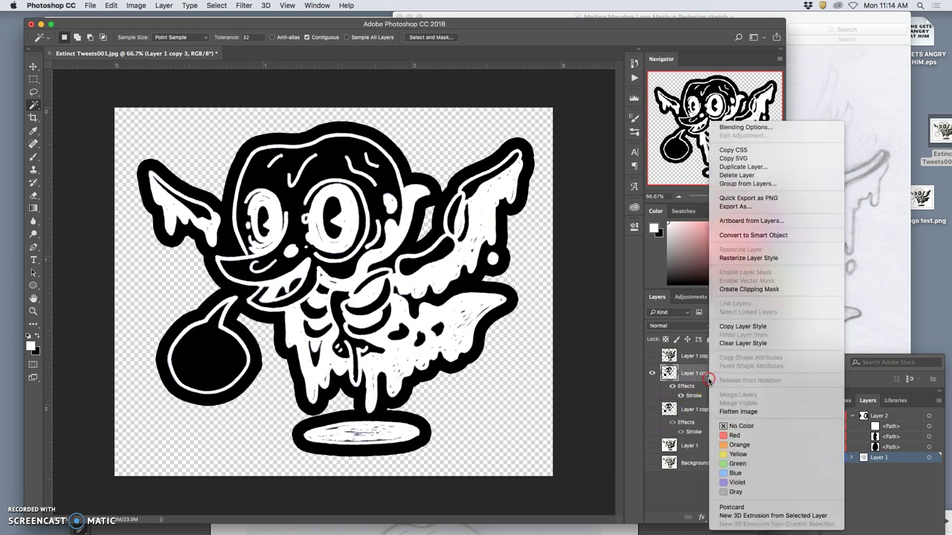
{"action": "left_click", "coordinate": [738, 259]}
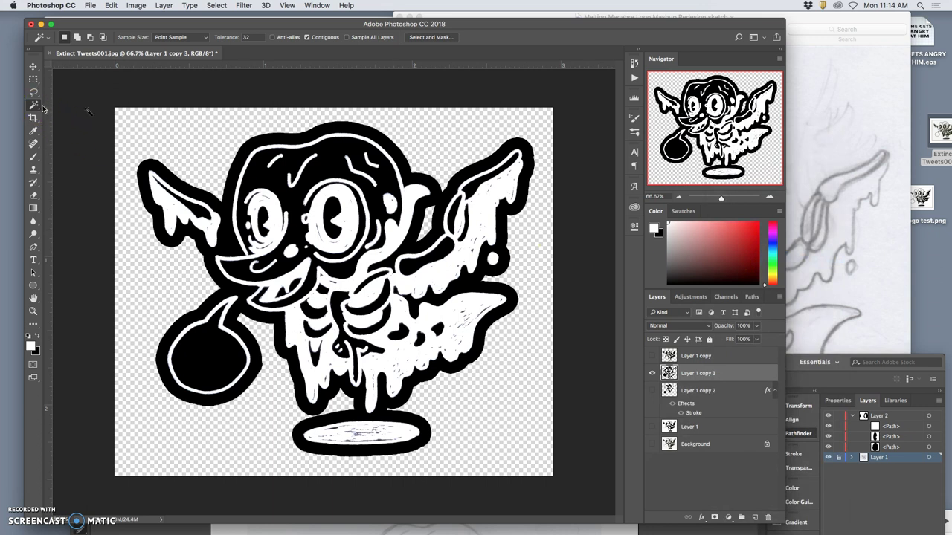
Delete the white areas of Layer 1 copy 3 using the Magic Wand, then deselect.
{"action": "left_click", "coordinate": [513, 167]}
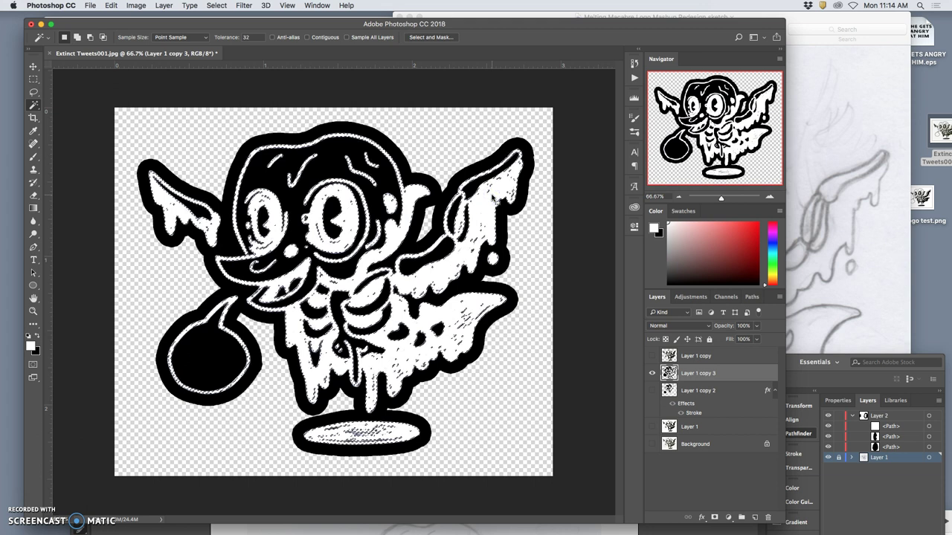
{"action": "key", "text": "Delete"}
{"action": "left_click", "coordinate": [579, 289]}
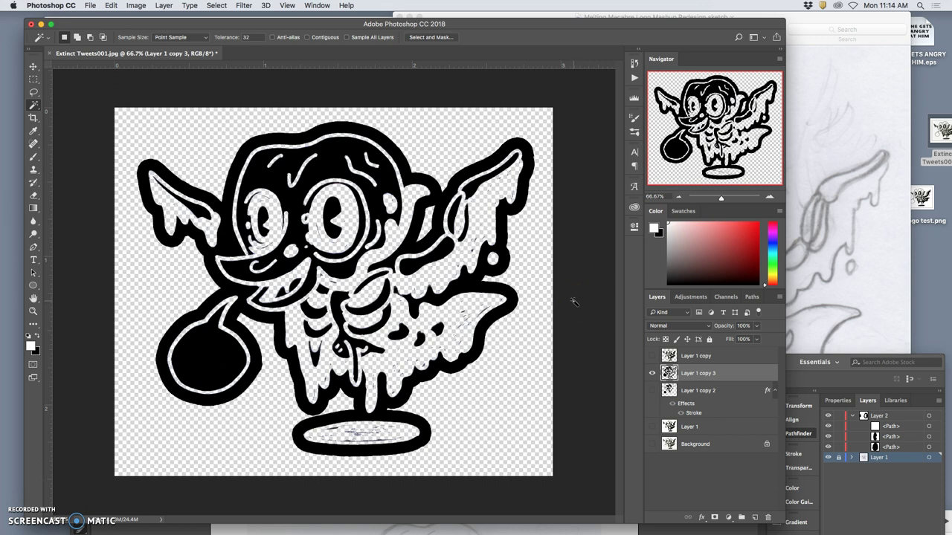
Add a new layer above Layer 1 and fill it with 50% Gray.
{"action": "left_click", "coordinate": [716, 427]}
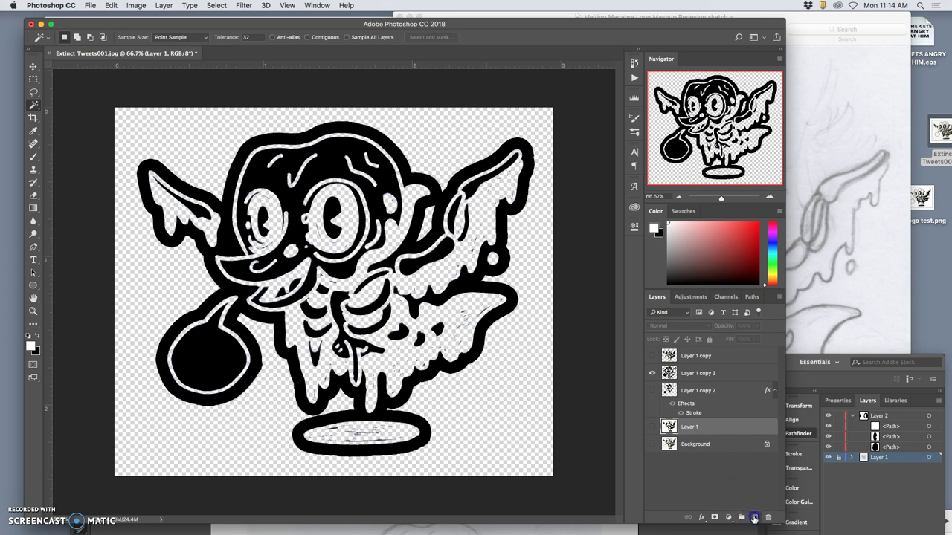
{"action": "left_click", "coordinate": [754, 518]}
{"action": "left_click", "coordinate": [109, 6]}
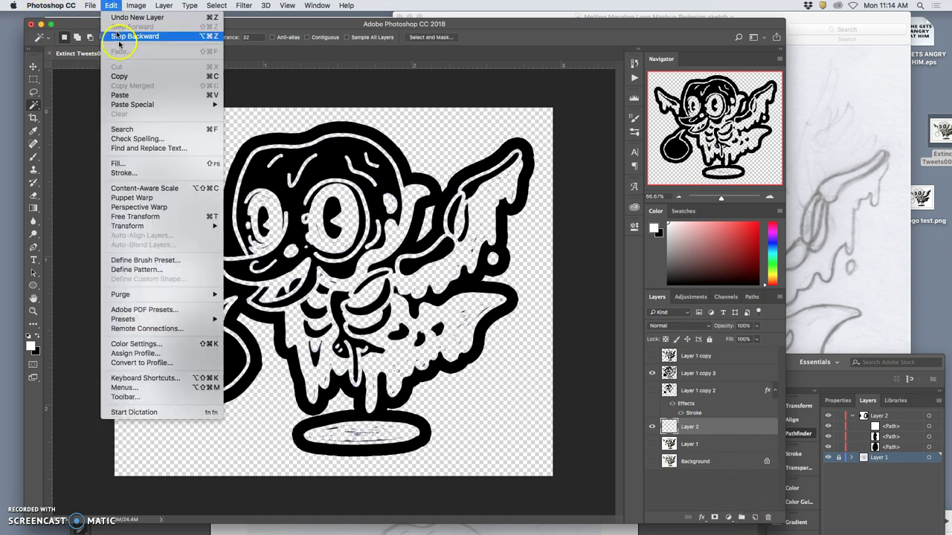
{"action": "left_click", "coordinate": [119, 162]}
{"action": "left_click", "coordinate": [487, 214]}
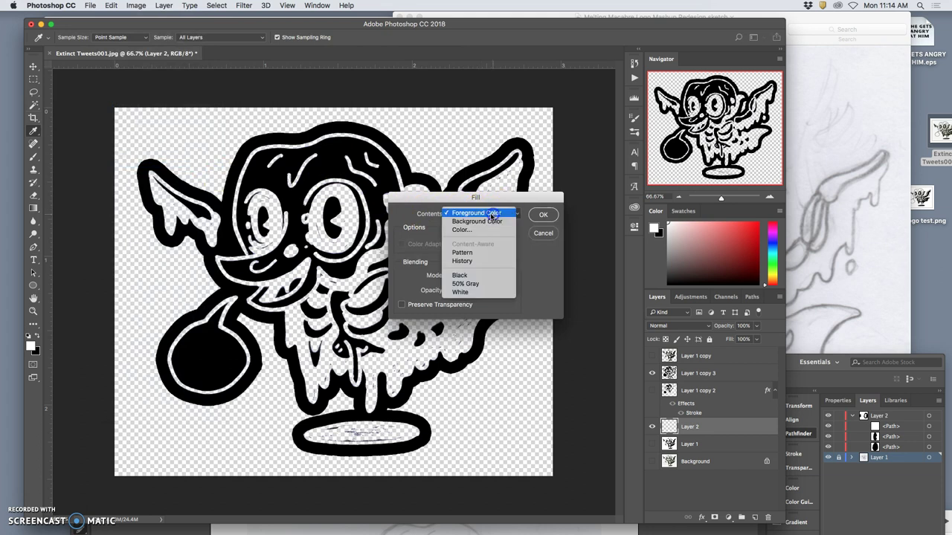
{"action": "left_click", "coordinate": [476, 283]}
{"action": "left_click", "coordinate": [543, 215]}
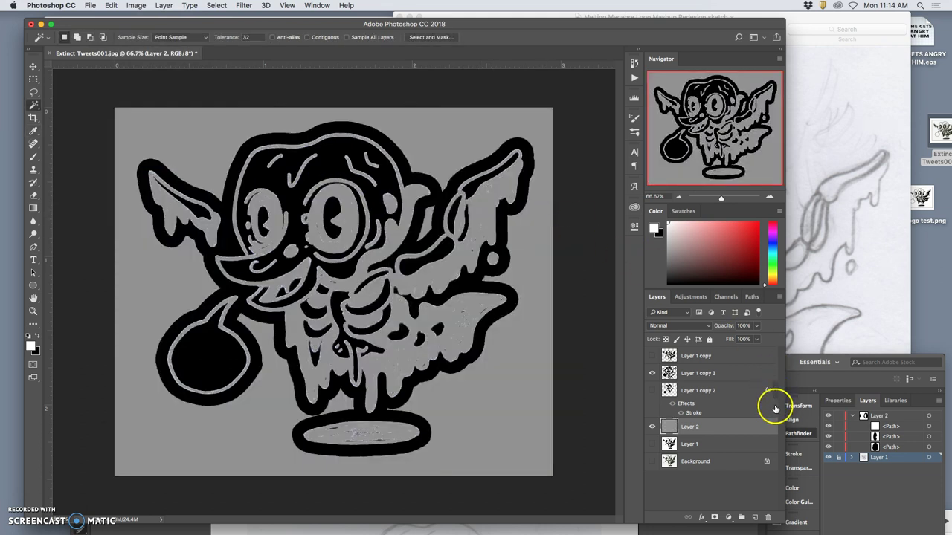
Toggle Layer 1 copy and Layer 1 copy 3 visibility to compare them against the grey.
{"action": "left_click", "coordinate": [652, 355]}
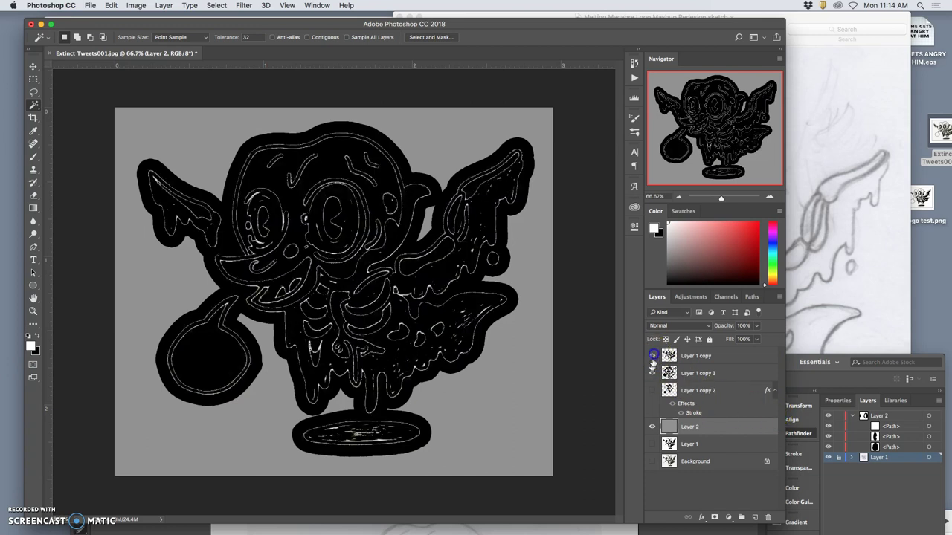
{"action": "left_click", "coordinate": [651, 373]}
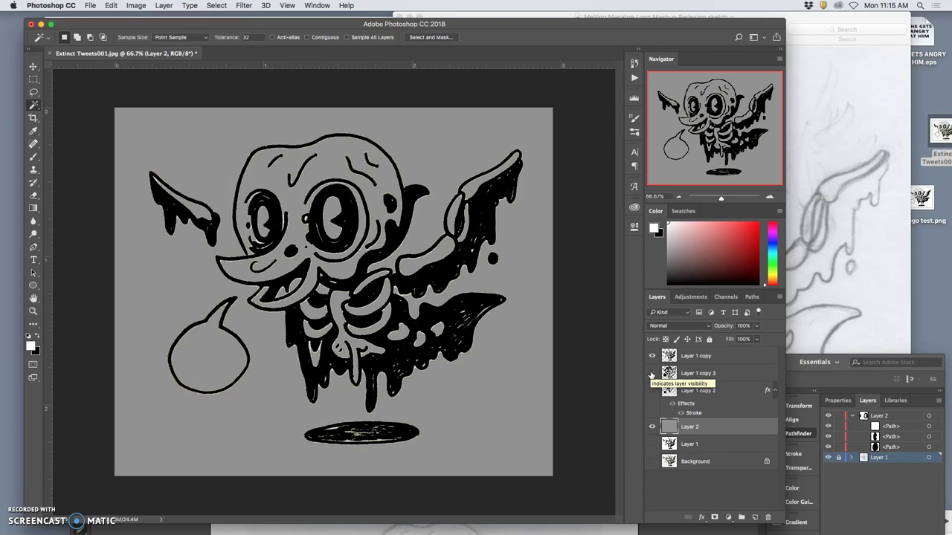
{"action": "left_click", "coordinate": [651, 373]}
{"action": "left_click", "coordinate": [652, 355]}
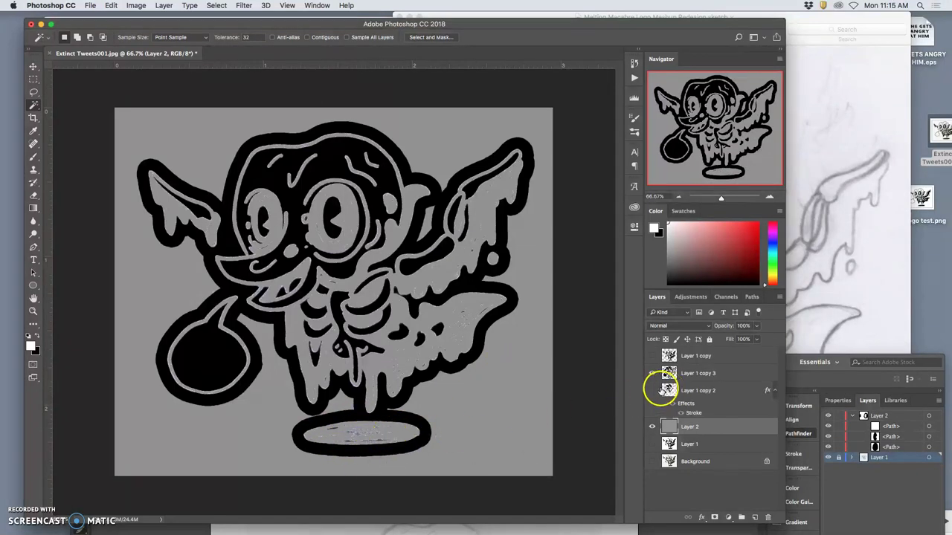
Lasso the puddle on Layer 1 copy and copy it onto its own new layer.
{"action": "left_click", "coordinate": [653, 357]}
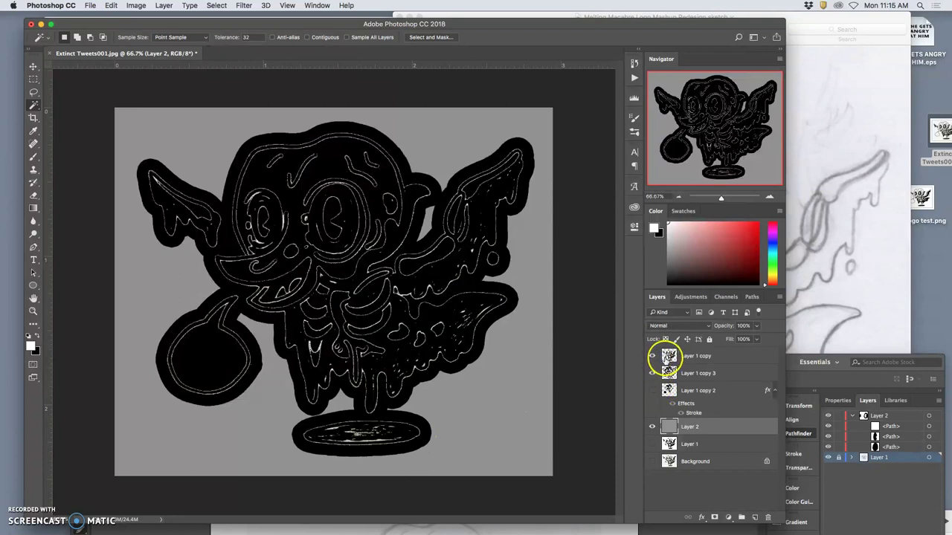
{"action": "left_click", "coordinate": [669, 355]}
{"action": "left_click", "coordinate": [652, 373]}
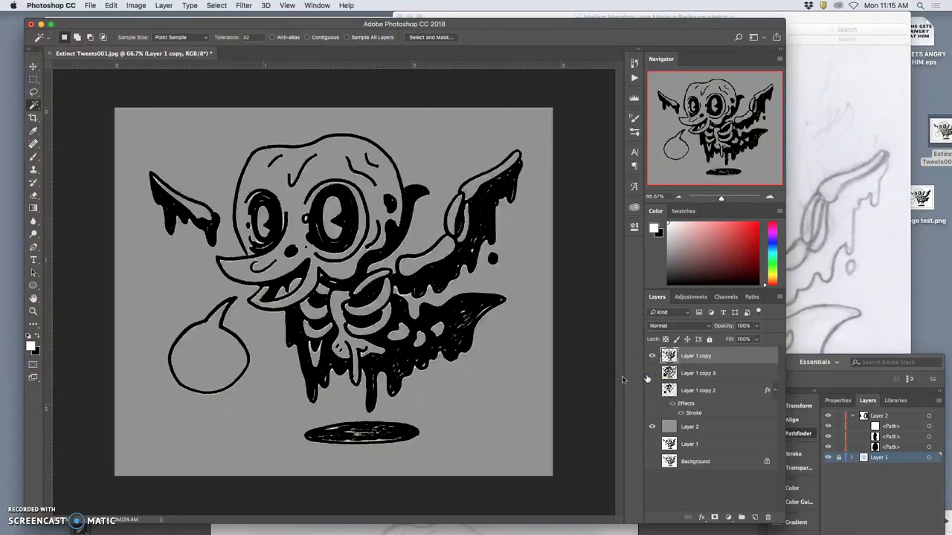
{"action": "left_click", "coordinate": [34, 92]}
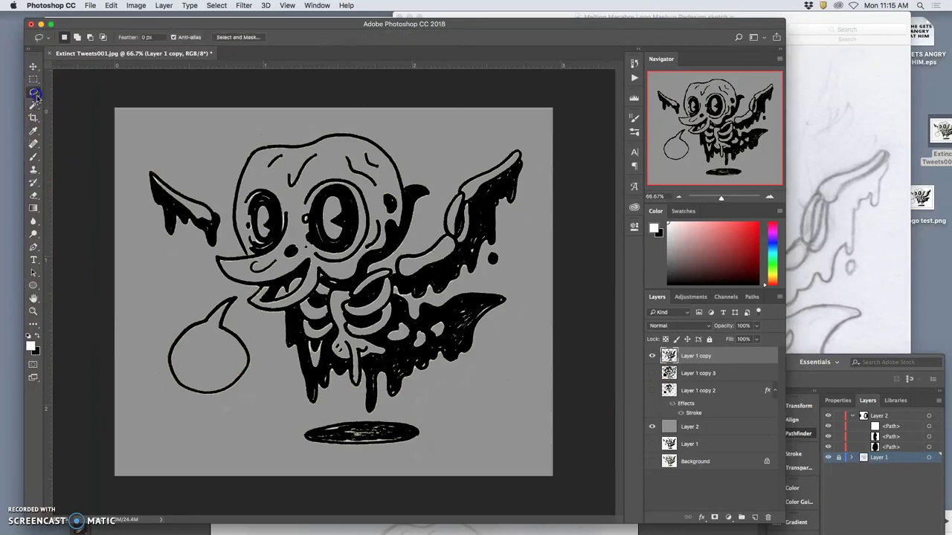
{"action": "left_click", "coordinate": [377, 419]}
{"action": "mouse_move", "coordinate": [298, 436]}
{"action": "left_mouse_down"}
{"action": "mouse_move", "coordinate": [324, 452]}
{"action": "mouse_move", "coordinate": [377, 459]}
{"action": "mouse_move", "coordinate": [424, 445]}
{"action": "mouse_move", "coordinate": [423, 419]}
{"action": "mouse_move", "coordinate": [385, 417]}
{"action": "left_mouse_up"}
{"action": "key", "text": "super+j"}
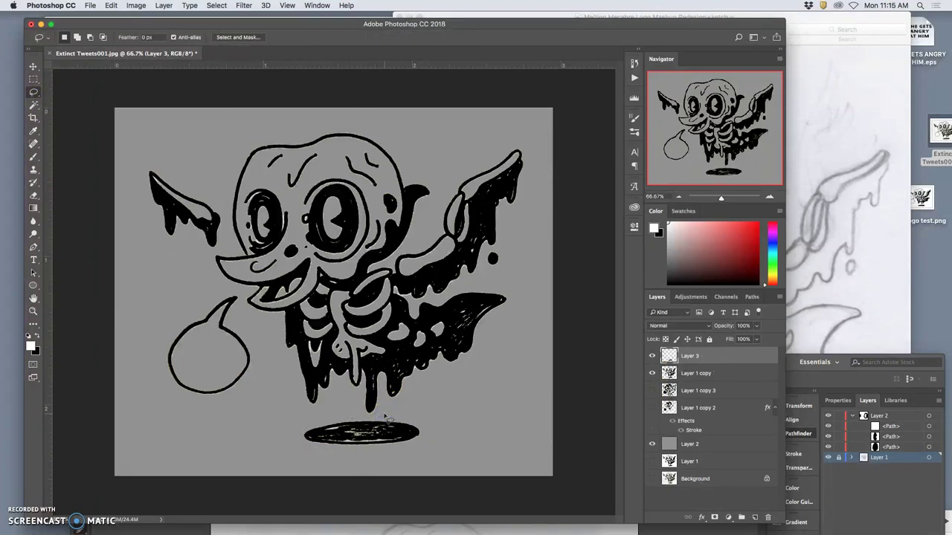
Show the white-fill Layer 1 copy 2 and make it active, hiding the outline layers.
{"action": "left_click", "coordinate": [652, 391]}
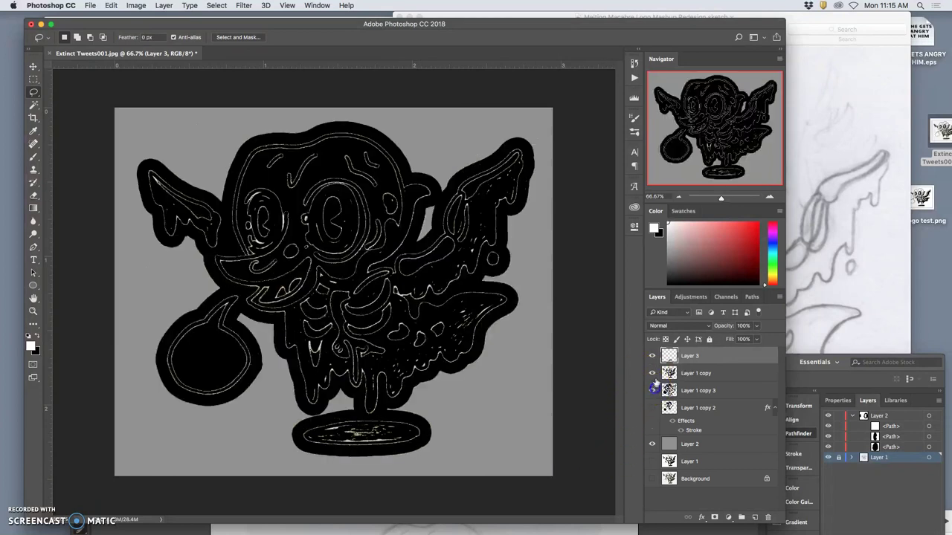
{"action": "left_click", "coordinate": [652, 374]}
{"action": "left_click", "coordinate": [695, 390]}
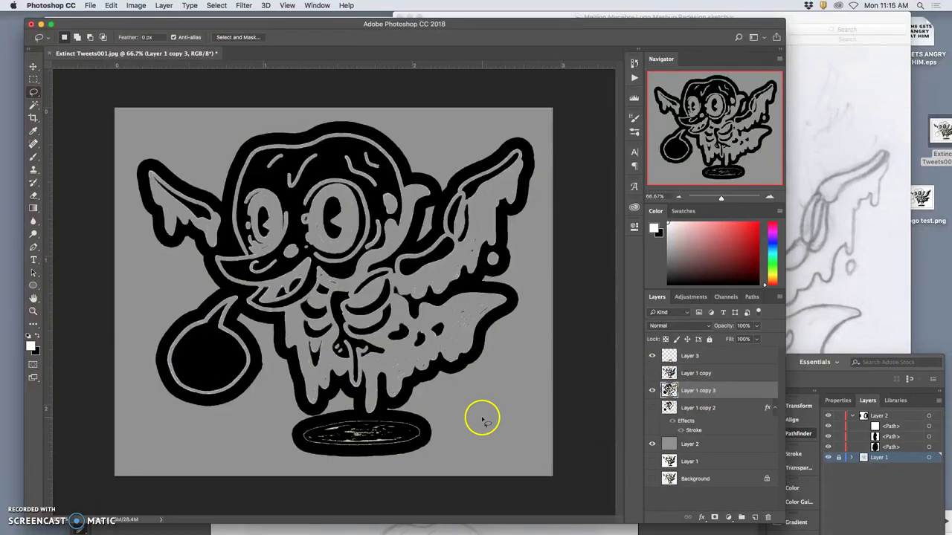
{"action": "left_click", "coordinate": [652, 407]}
{"action": "left_click", "coordinate": [652, 391]}
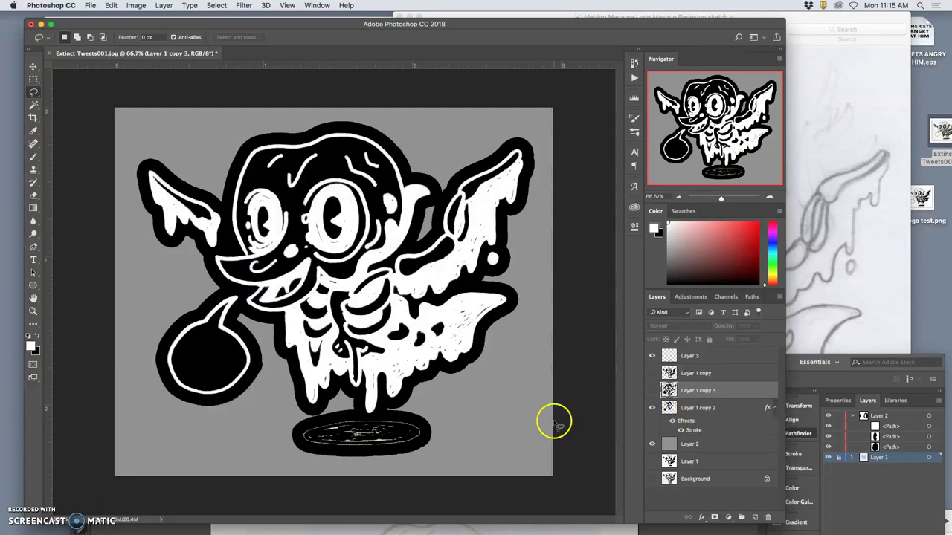
{"action": "left_click", "coordinate": [698, 413]}
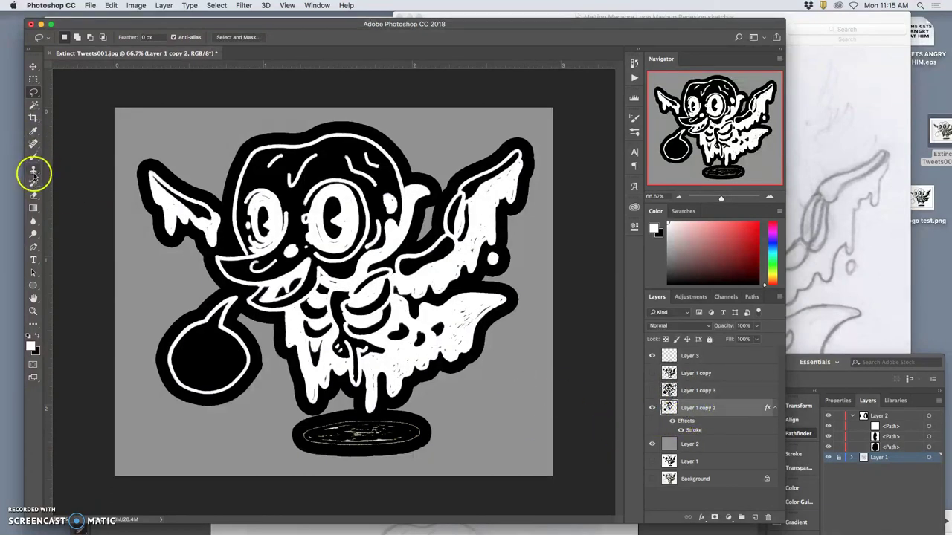
Lasso and delete the puddle from the white-fill layer, then deselect.
{"action": "left_click", "coordinate": [33, 90]}
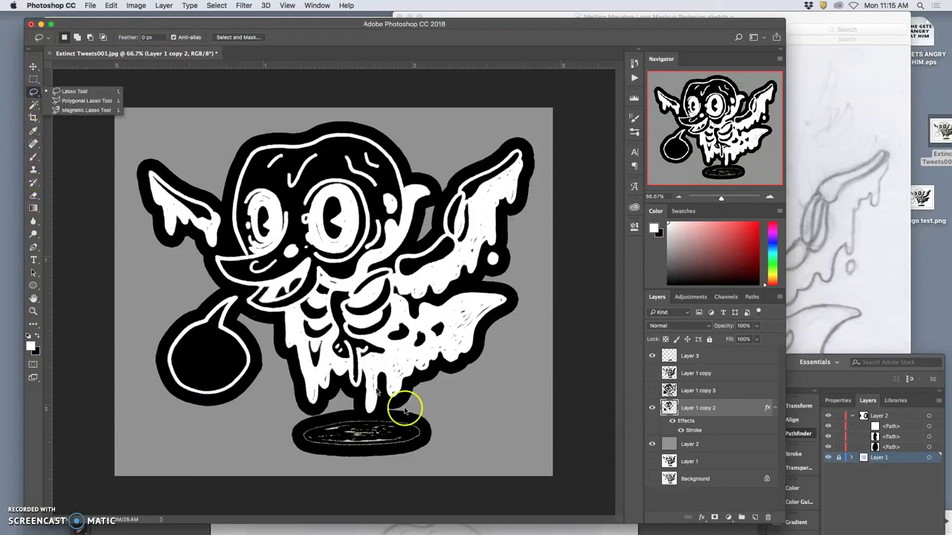
{"action": "left_click", "coordinate": [424, 415]}
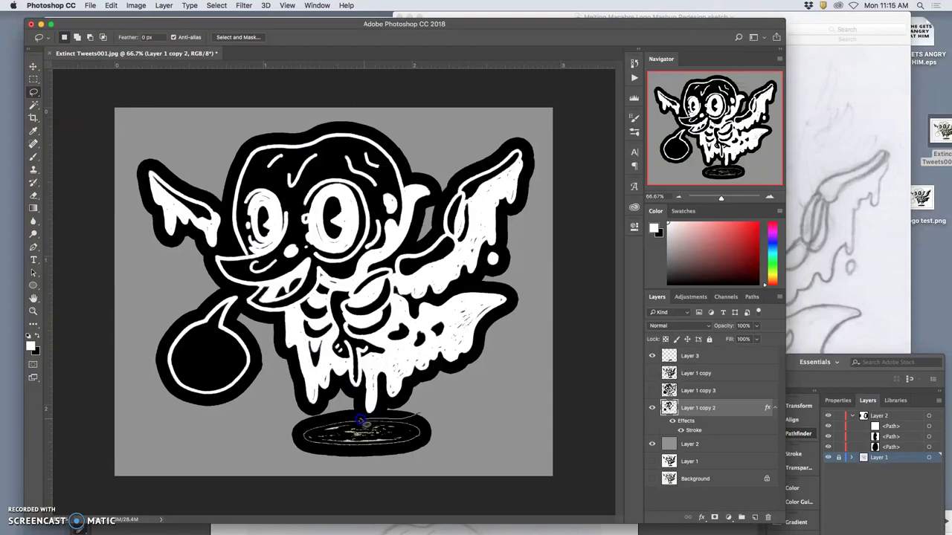
{"action": "mouse_move", "coordinate": [388, 457]}
{"action": "left_mouse_down"}
{"action": "mouse_move", "coordinate": [431, 434]}
{"action": "mouse_move", "coordinate": [420, 422]}
{"action": "left_mouse_up"}
{"action": "key", "text": "Delete"}
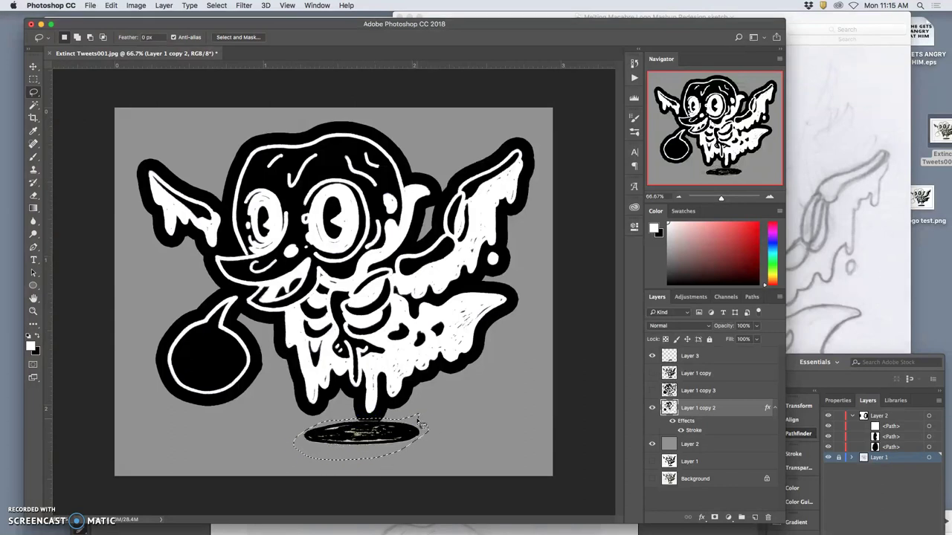
{"action": "left_click", "coordinate": [651, 357]}
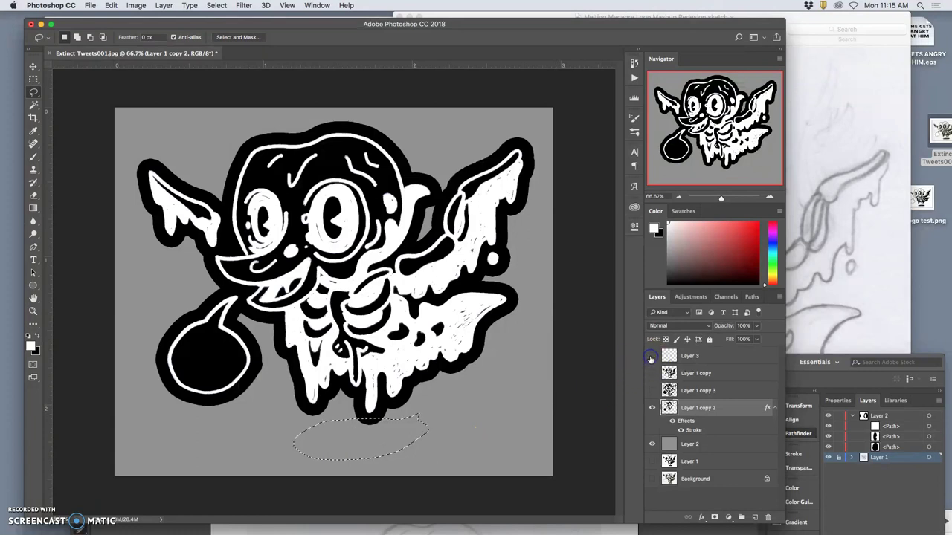
{"action": "key", "text": "super+d"}
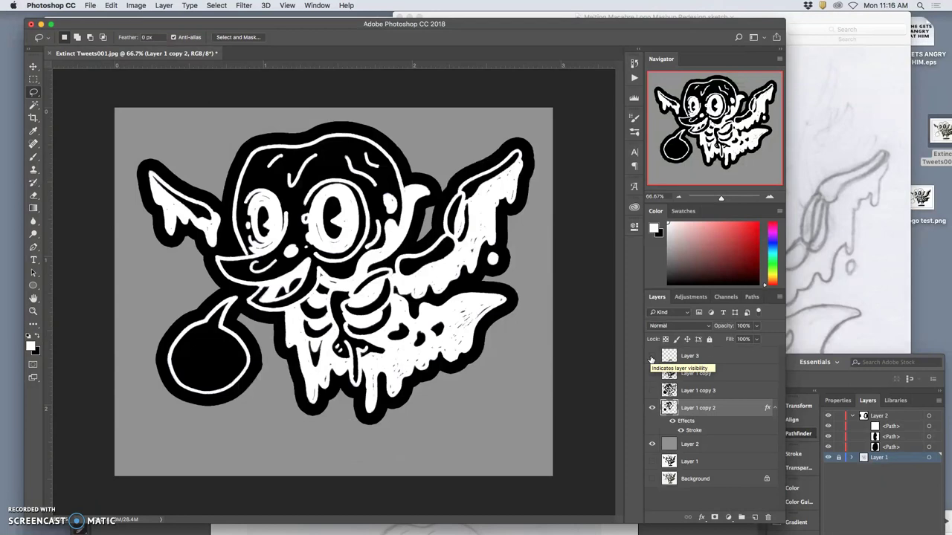
Nudge the Layer 3 puddle down twice with the Move tool and arrow key.
{"action": "left_click", "coordinate": [652, 357]}
{"action": "left_click", "coordinate": [652, 358]}
{"action": "left_click", "coordinate": [651, 358]}
{"action": "left_click", "coordinate": [651, 357]}
{"action": "left_click", "coordinate": [652, 358]}
{"action": "left_click", "coordinate": [683, 358]}
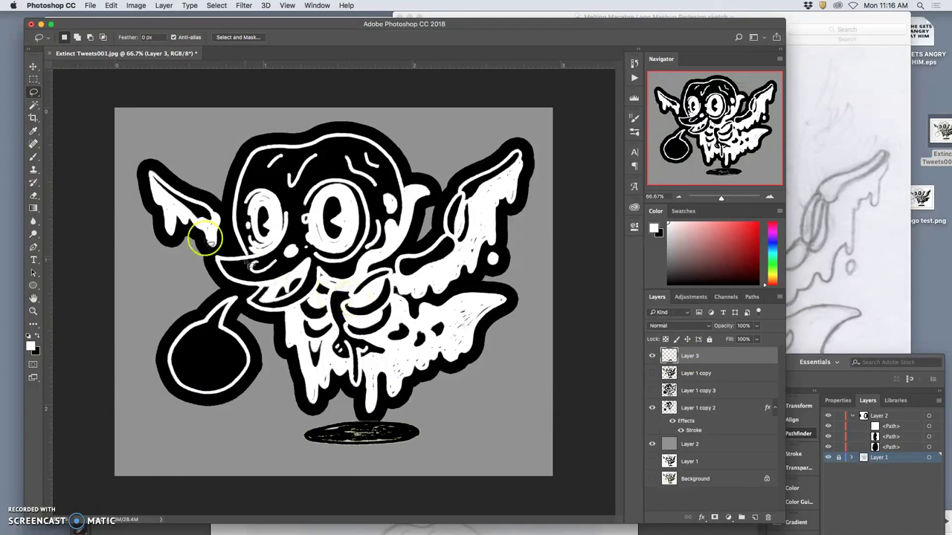
{"action": "left_click", "coordinate": [33, 64]}
{"action": "key", "text": "Down"}
{"action": "key", "text": "Down"}
{"action": "key", "text": "Down"}
{"action": "key", "text": "Down"}
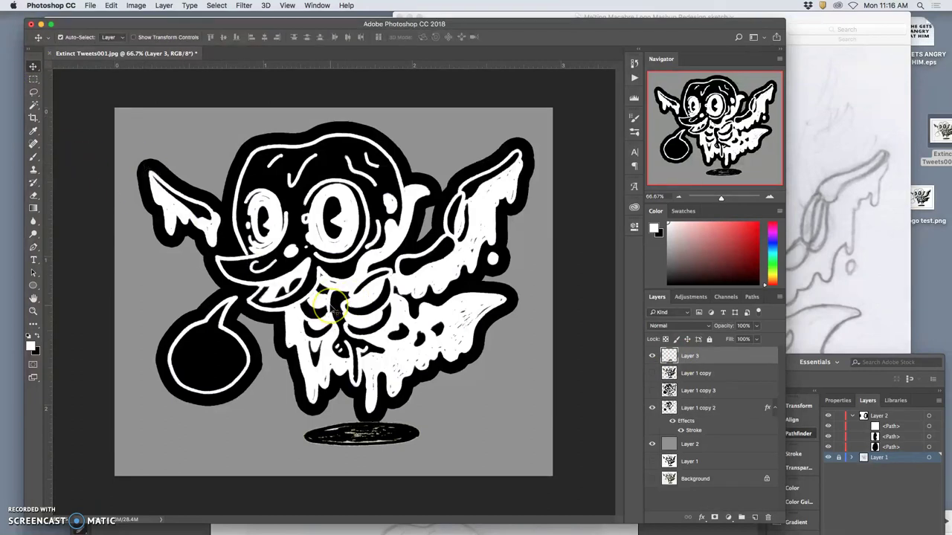
{"action": "key", "text": "Down"}
{"action": "key", "text": "Down"}
{"action": "key", "text": "Down"}
{"action": "key", "text": "Down"}
{"action": "key", "text": "Down"}
{"action": "key", "text": "Down"}
{"action": "key", "text": "Down"}
{"action": "key", "text": "Down"}
{"action": "key", "text": "Down"}
{"action": "key", "text": "Down"}
{"action": "key", "text": "Down"}
{"action": "key", "text": "Down"}
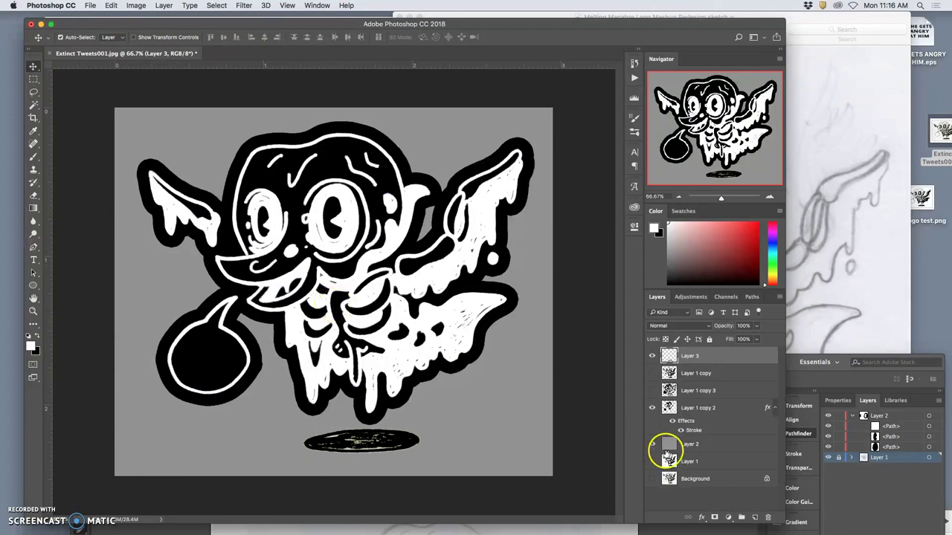
Give Layer 3 a pure black Color Overlay layer style.
{"action": "left_click", "coordinate": [710, 360]}
{"action": "double_click", "coordinate": [710, 361]}
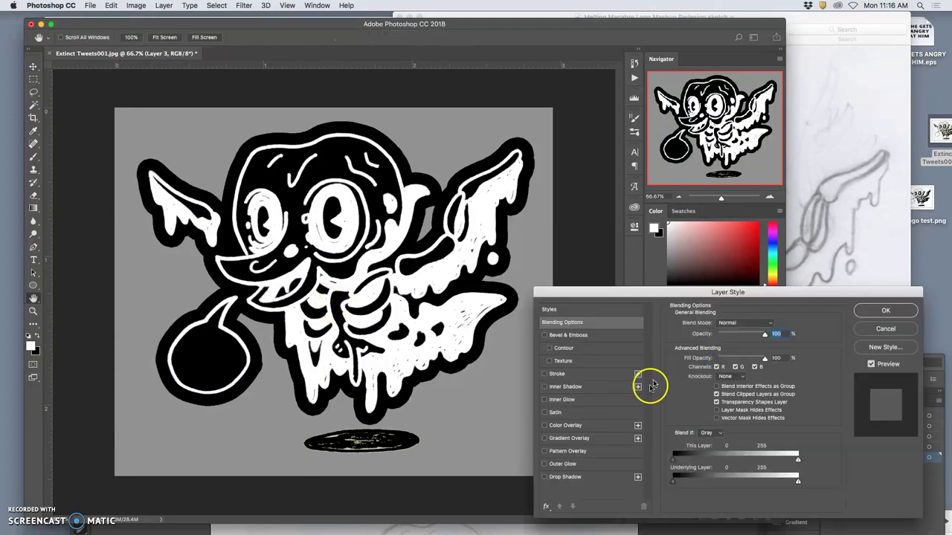
{"action": "left_click", "coordinate": [544, 426]}
{"action": "left_click", "coordinate": [572, 425]}
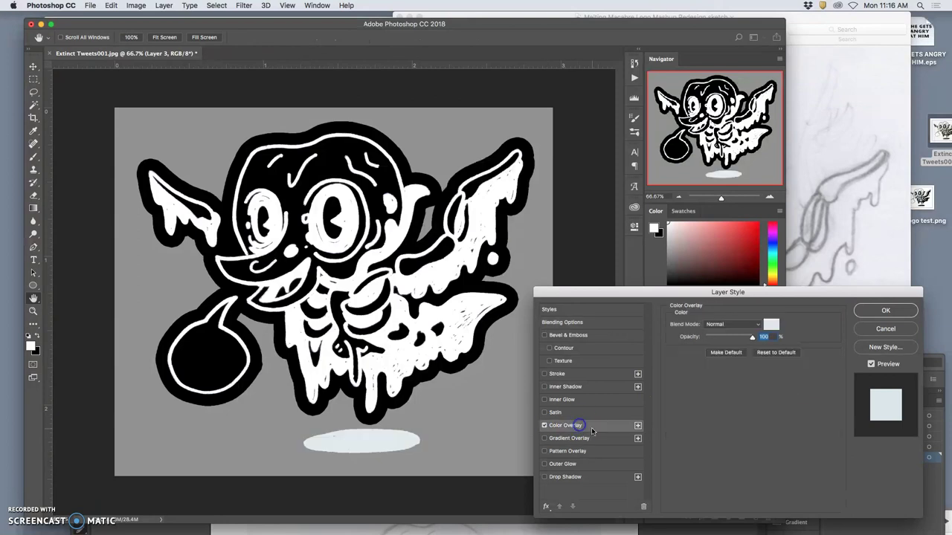
{"action": "left_click", "coordinate": [771, 324]}
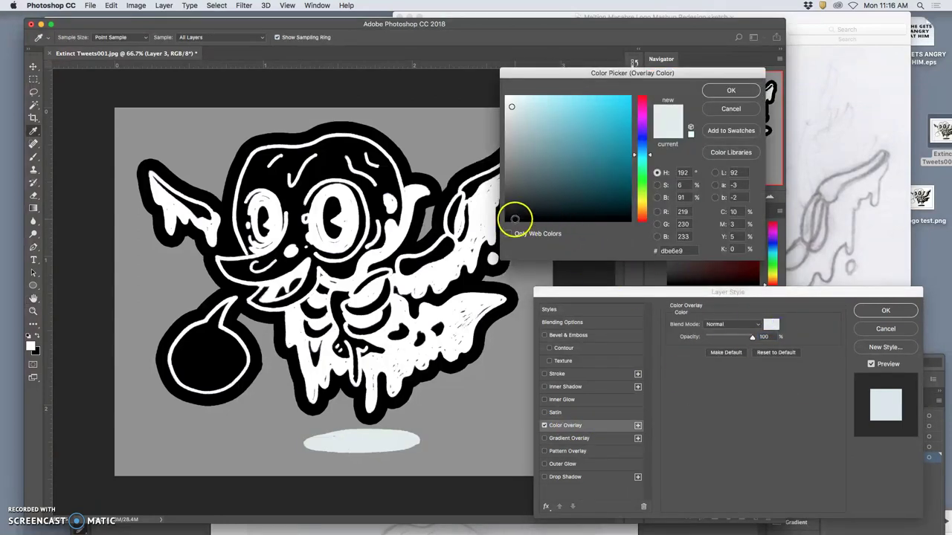
{"action": "left_click_drag", "start_coordinate": [516, 219], "coordinate": [495, 224]}
{"action": "left_click", "coordinate": [739, 93]}
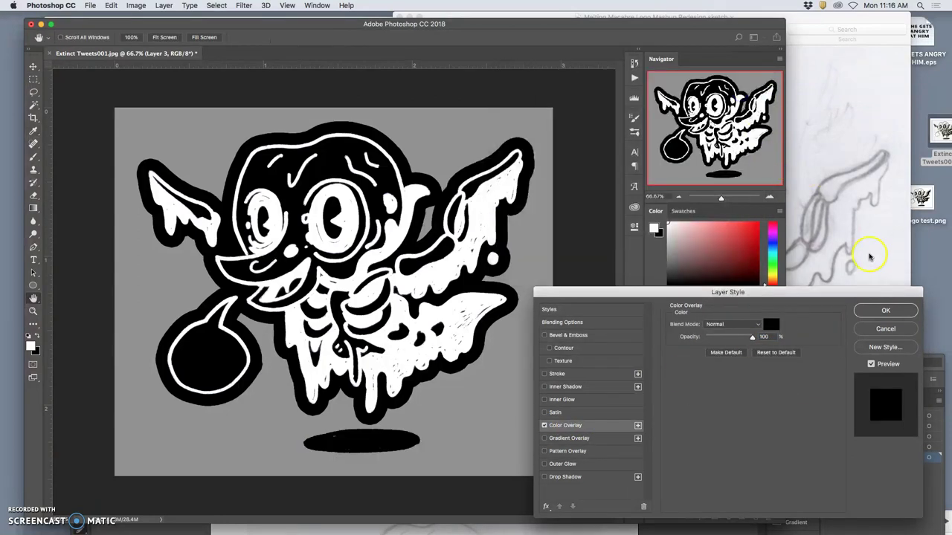
{"action": "left_click", "coordinate": [885, 310]}
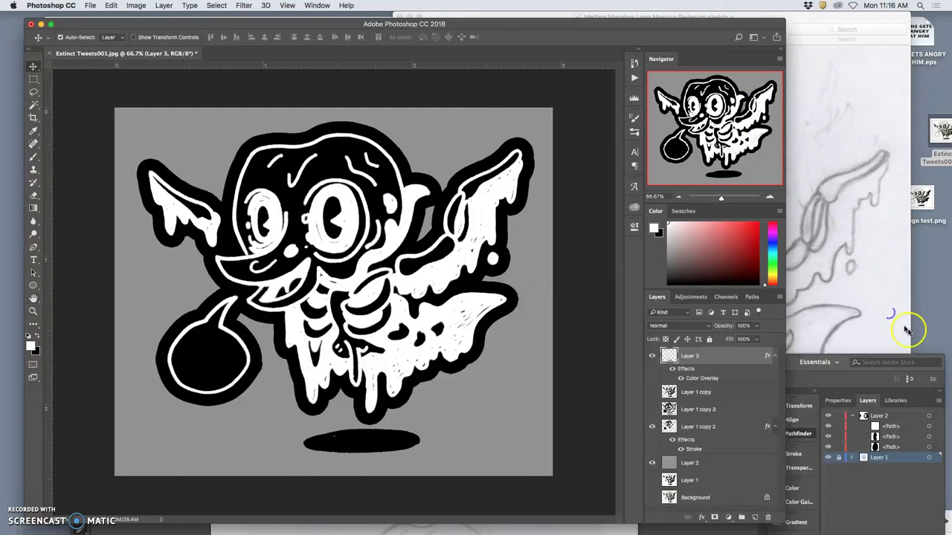
Compare the black puddle on and off, leaving Layer 3 hidden.
{"action": "left_click", "coordinate": [651, 360]}
{"action": "left_click", "coordinate": [650, 360]}
{"action": "left_click", "coordinate": [651, 359]}
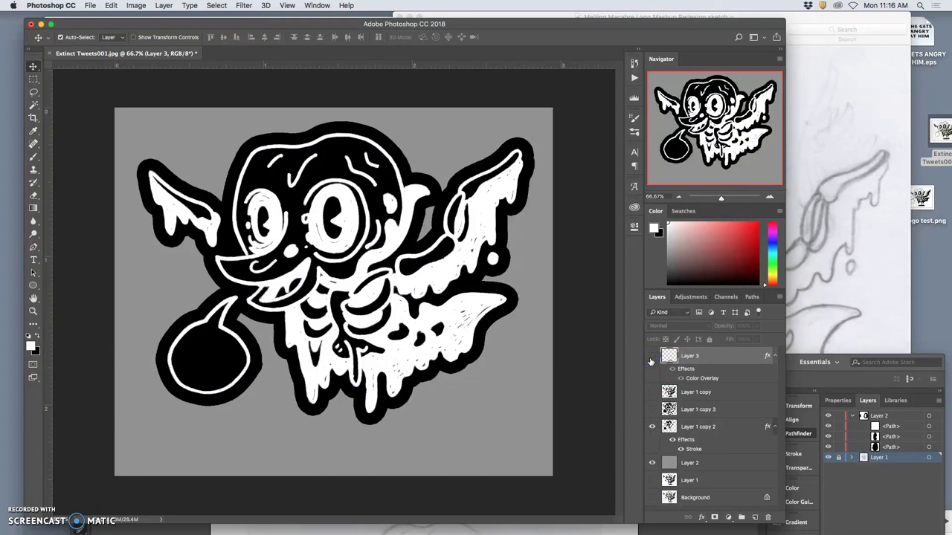
{"action": "left_click", "coordinate": [650, 360]}
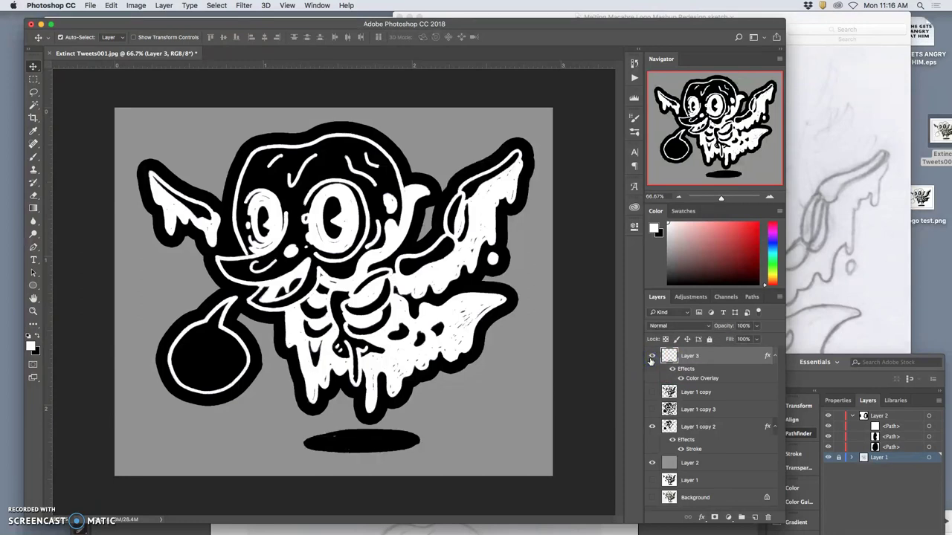
{"action": "left_click", "coordinate": [650, 360]}
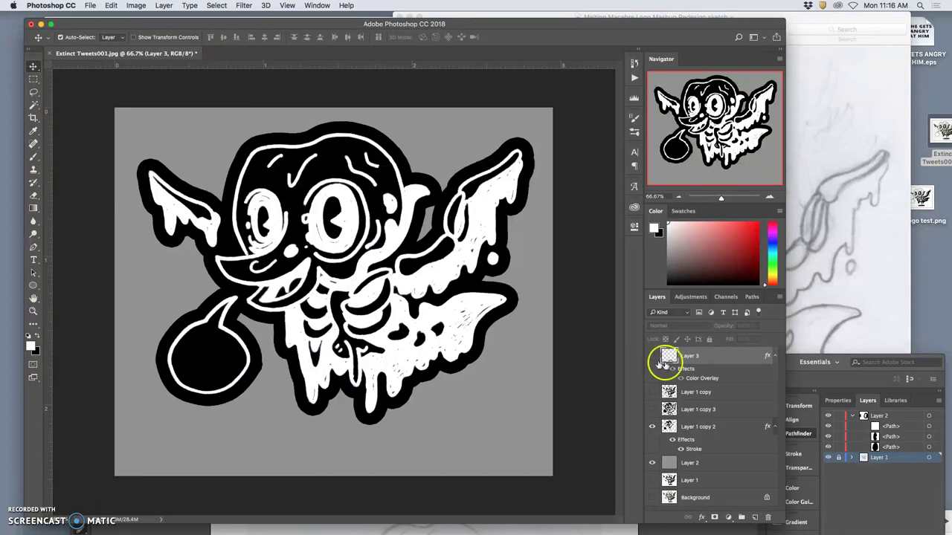
Select Layer 1 copy 2 and compare the outline and white-fill layers by toggling visibility.
{"action": "left_click_drag", "start_coordinate": [668, 366], "coordinate": [701, 430]}
{"action": "left_click", "coordinate": [694, 429]}
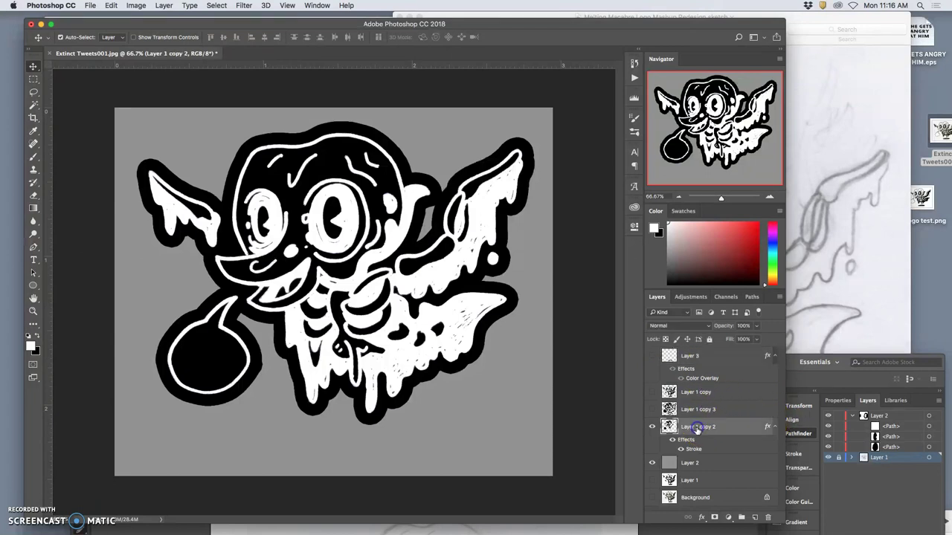
{"action": "left_click", "coordinate": [652, 409]}
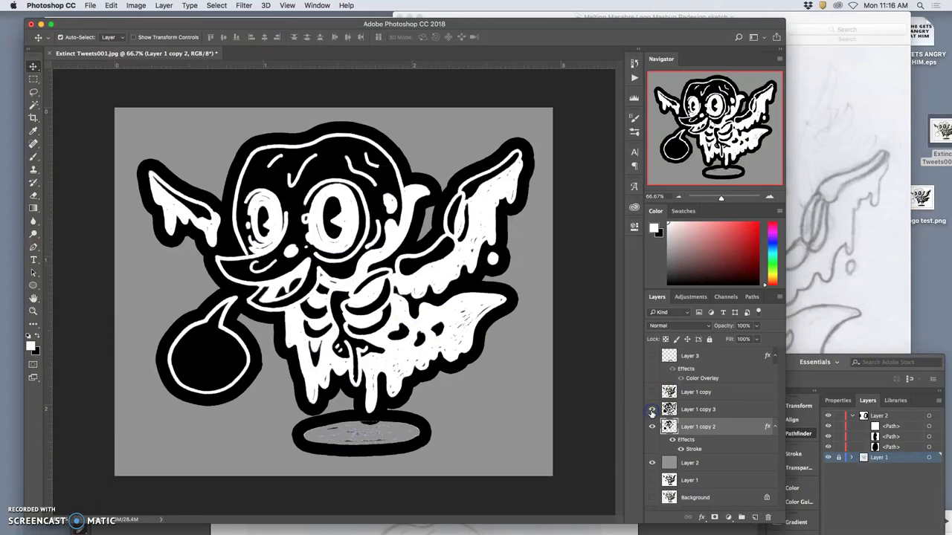
{"action": "left_click", "coordinate": [652, 427]}
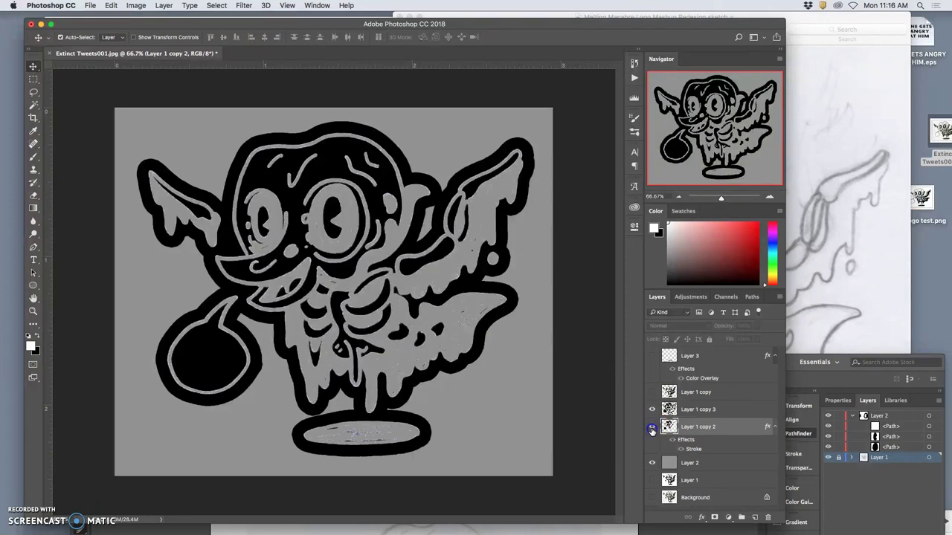
{"action": "left_click", "coordinate": [652, 427]}
{"action": "left_click", "coordinate": [653, 410]}
{"action": "left_click", "coordinate": [652, 427]}
{"action": "left_click", "coordinate": [653, 427]}
{"action": "mouse_move", "coordinate": [721, 427]}
{"action": "left_mouse_down"}
{"action": "mouse_move", "coordinate": [669, 419]}
{"action": "mouse_move", "coordinate": [727, 431]}
{"action": "left_mouse_up"}
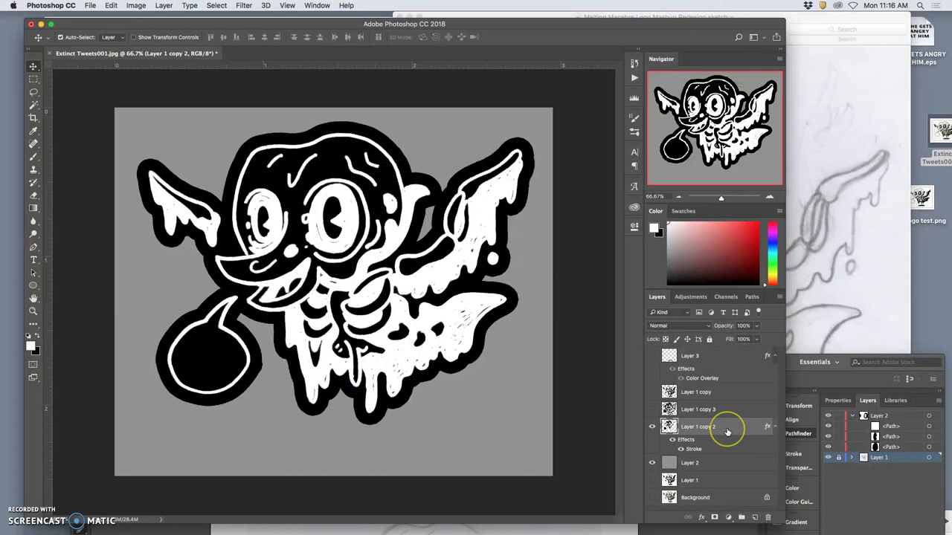
Rasterize Layer 1 copy 2's layer style, then Magic Wand its white areas.
{"action": "right_click", "coordinate": [726, 431]}
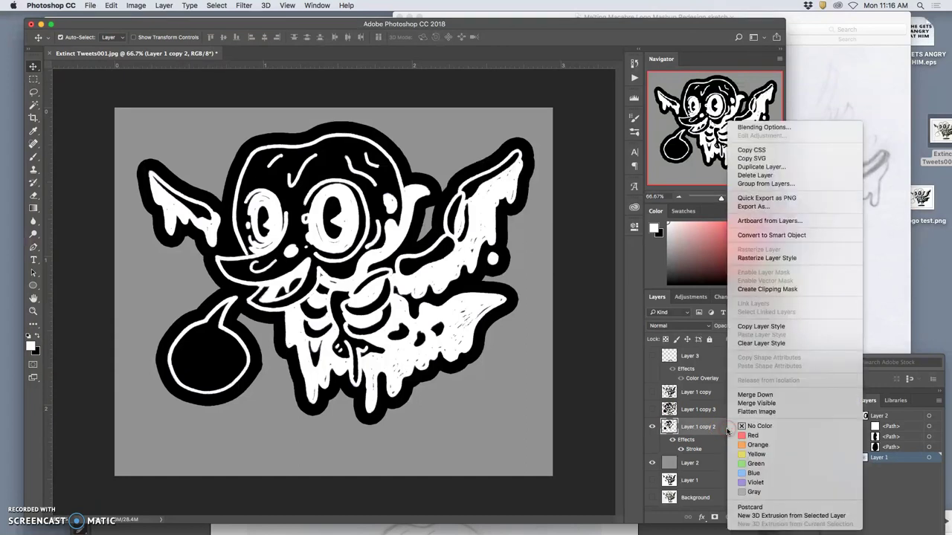
{"action": "right_click", "coordinate": [718, 431]}
{"action": "right_click", "coordinate": [721, 430]}
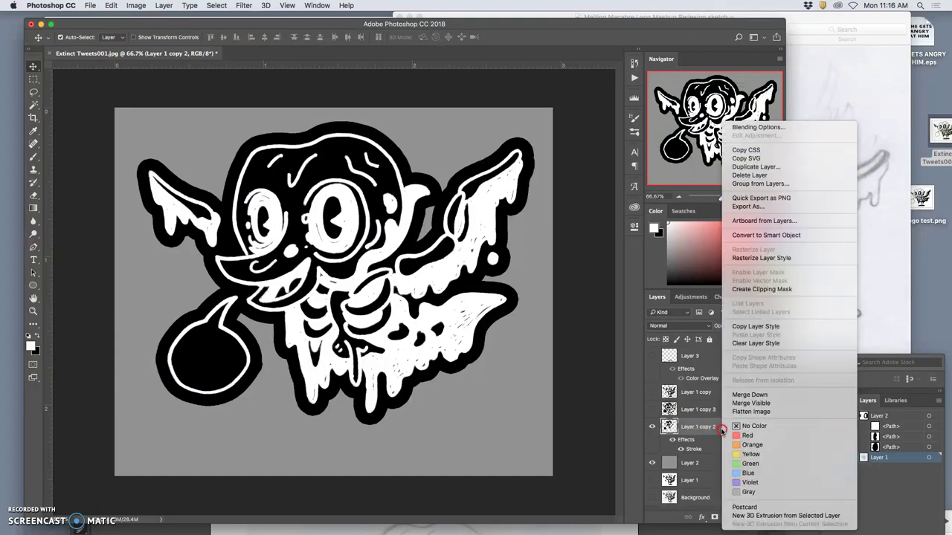
{"action": "left_click", "coordinate": [741, 258]}
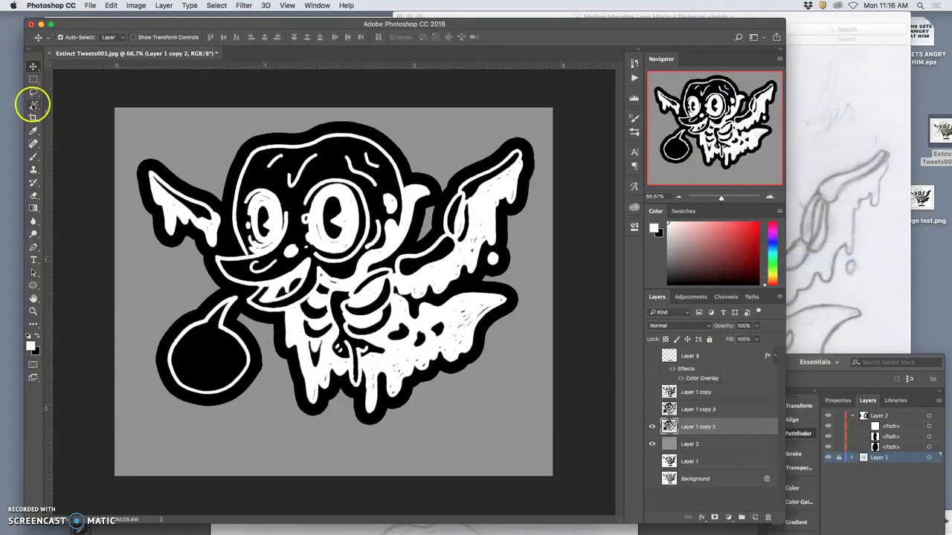
{"action": "left_click", "coordinate": [33, 106]}
{"action": "left_click", "coordinate": [479, 214]}
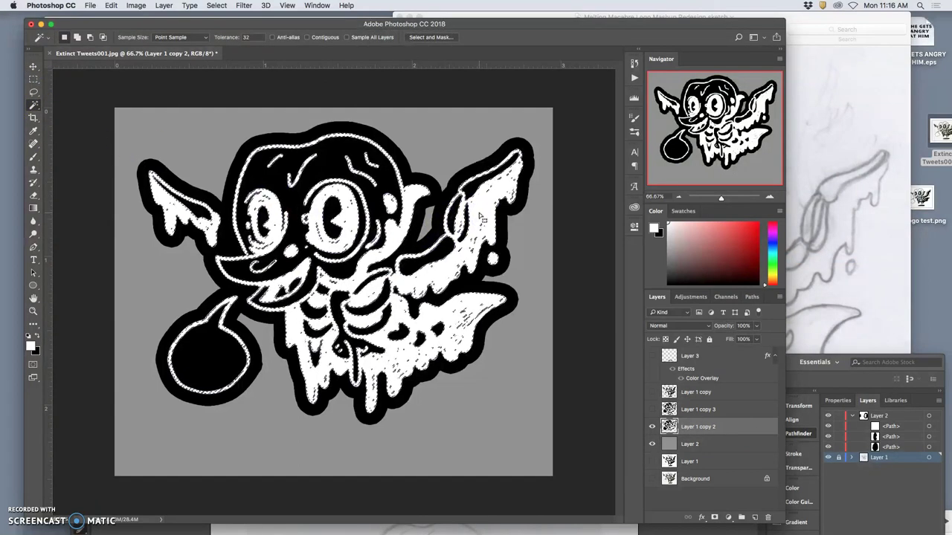
Zoom in on the character's face and Magic Wand all the white areas.
{"action": "key", "text": "super+d"}
{"action": "key", "text": "super+equal"}
{"action": "key", "text": "super+equal"}
{"action": "left_click", "coordinate": [481, 216]}
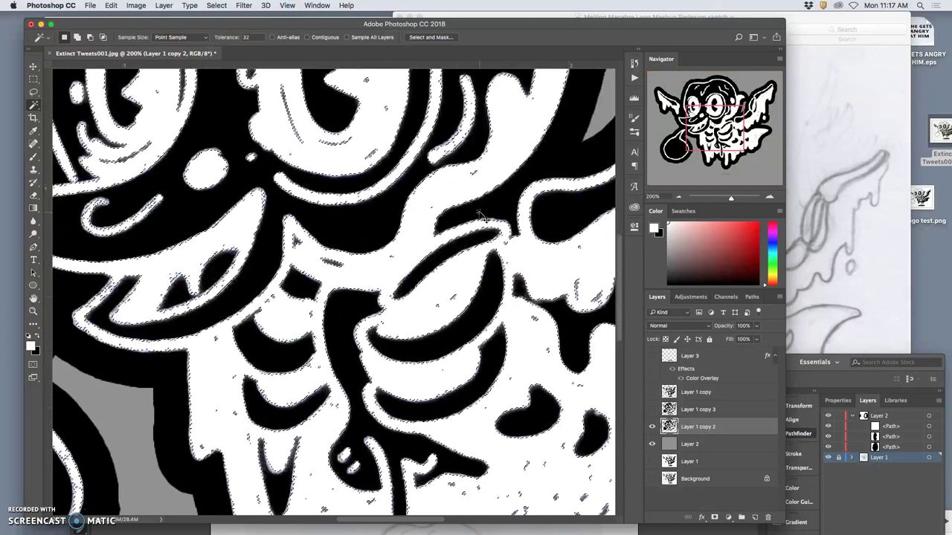
Refine the white-area selection with the Lasso around several shapes.
{"action": "left_click", "coordinate": [34, 92]}
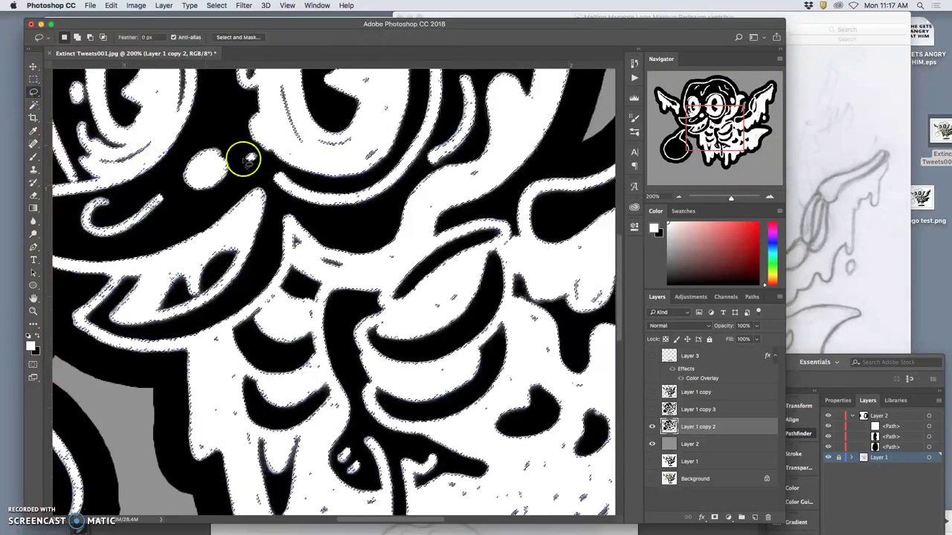
{"action": "left_click", "coordinate": [403, 244]}
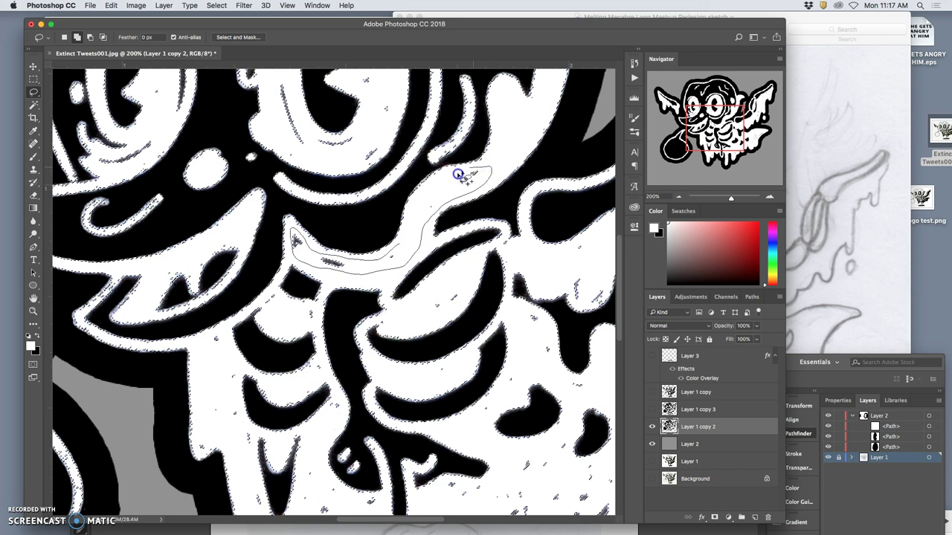
{"action": "left_click_drag", "start_coordinate": [408, 223], "coordinate": [412, 226]}
{"action": "mouse_move", "coordinate": [584, 245]}
{"action": "left_mouse_down"}
{"action": "mouse_move", "coordinate": [568, 293]}
{"action": "mouse_move", "coordinate": [582, 308]}
{"action": "mouse_move", "coordinate": [604, 295]}
{"action": "mouse_move", "coordinate": [602, 253]}
{"action": "left_mouse_up"}
{"action": "mouse_move", "coordinate": [455, 281]}
{"action": "left_mouse_down"}
{"action": "mouse_move", "coordinate": [420, 307]}
{"action": "mouse_move", "coordinate": [459, 285]}
{"action": "left_mouse_up"}
{"action": "mouse_move", "coordinate": [304, 303]}
{"action": "left_mouse_down"}
{"action": "mouse_move", "coordinate": [306, 321]}
{"action": "mouse_move", "coordinate": [269, 295]}
{"action": "mouse_move", "coordinate": [265, 303]}
{"action": "left_mouse_up"}
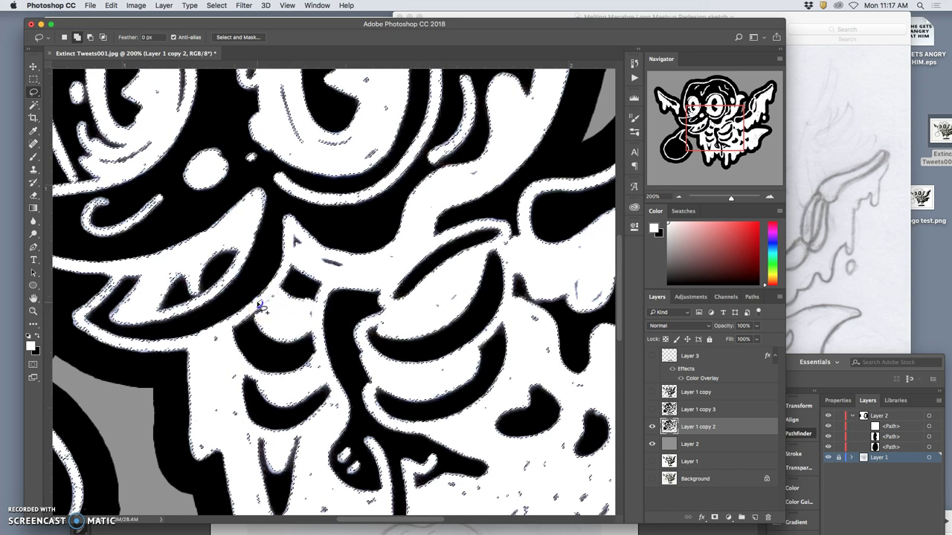
{"action": "left_click_drag", "start_coordinate": [254, 317], "coordinate": [227, 336]}
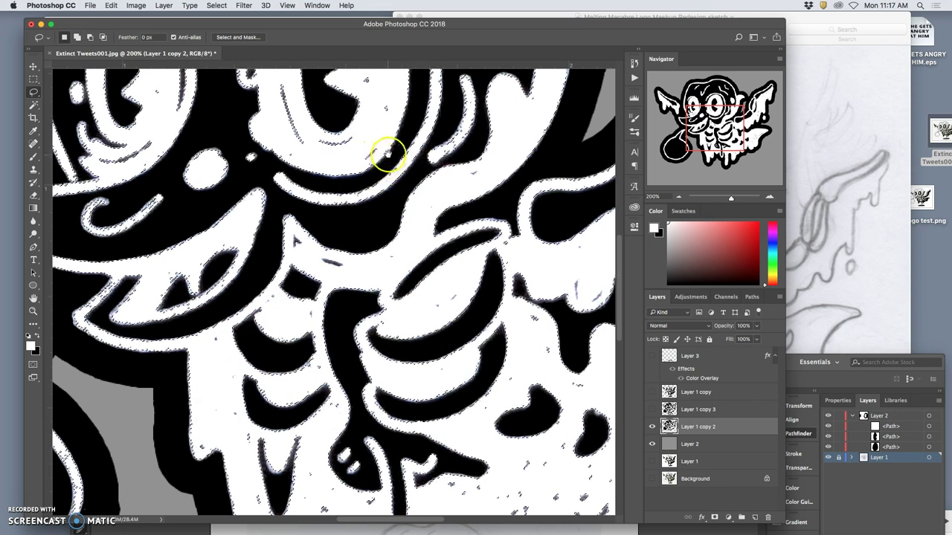
Pan over the eyes, wing and drips, then delete the selected white areas.
{"action": "left_click_drag", "start_coordinate": [386, 154], "coordinate": [408, 238]}
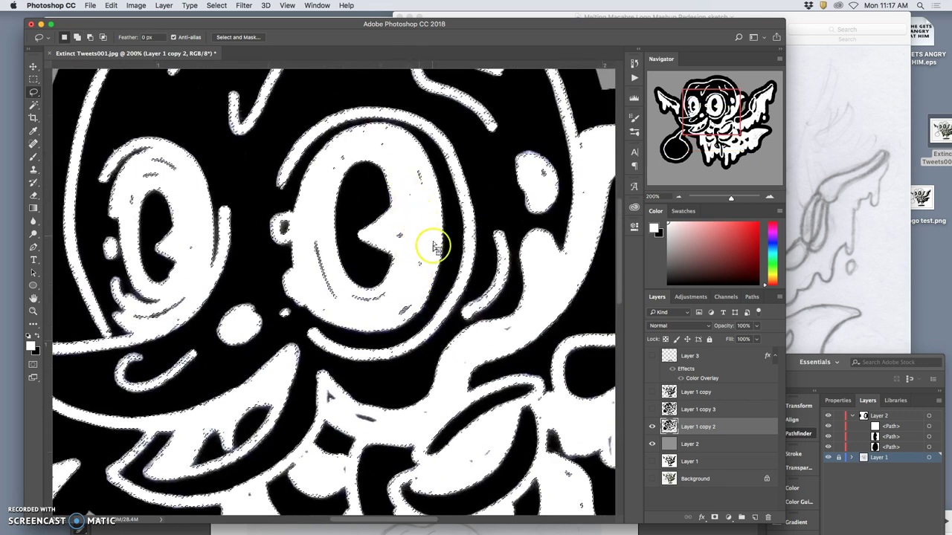
{"action": "left_click_drag", "start_coordinate": [510, 275], "coordinate": [496, 294]}
{"action": "left_click_drag", "start_coordinate": [433, 291], "coordinate": [506, 313]}
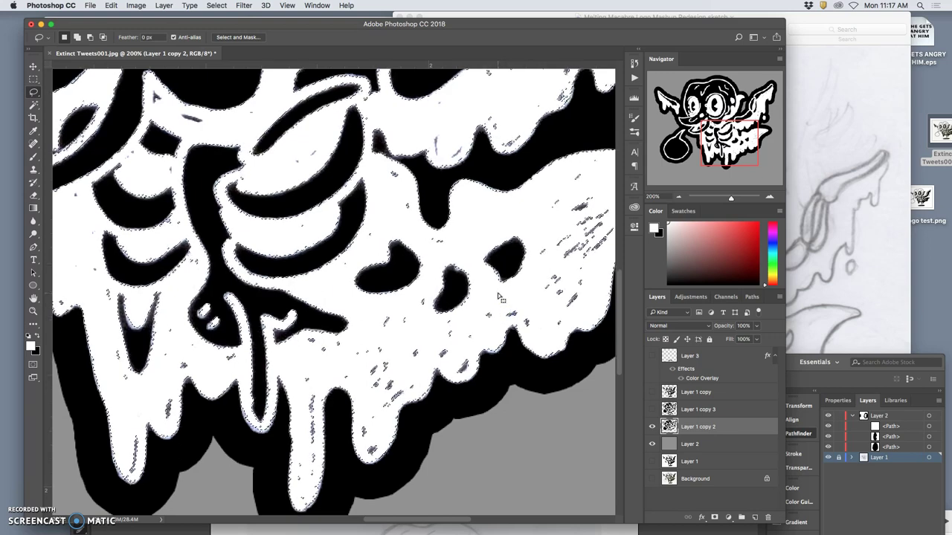
{"action": "key", "text": "Delete"}
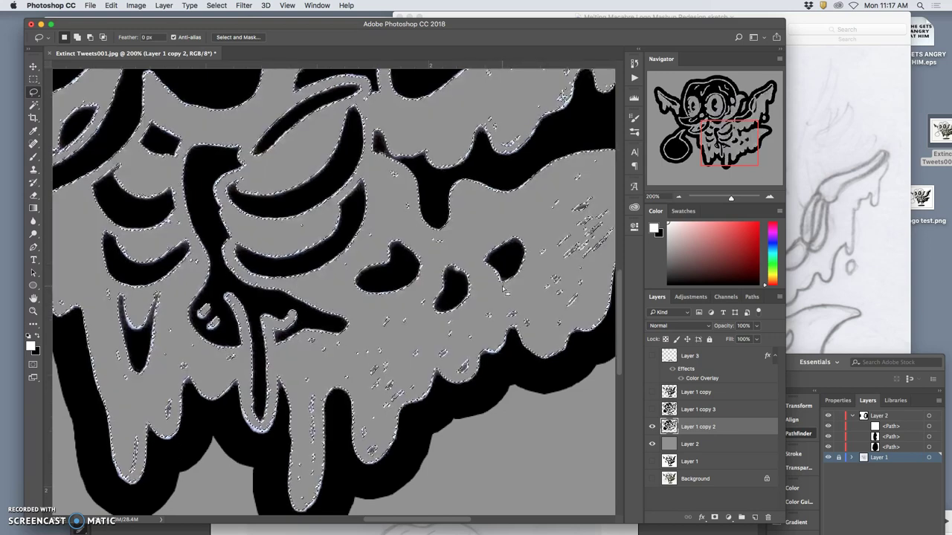
{"action": "scroll", "coordinate": [439, 290], "scroll_direction": "down", "scroll_amount": 5}
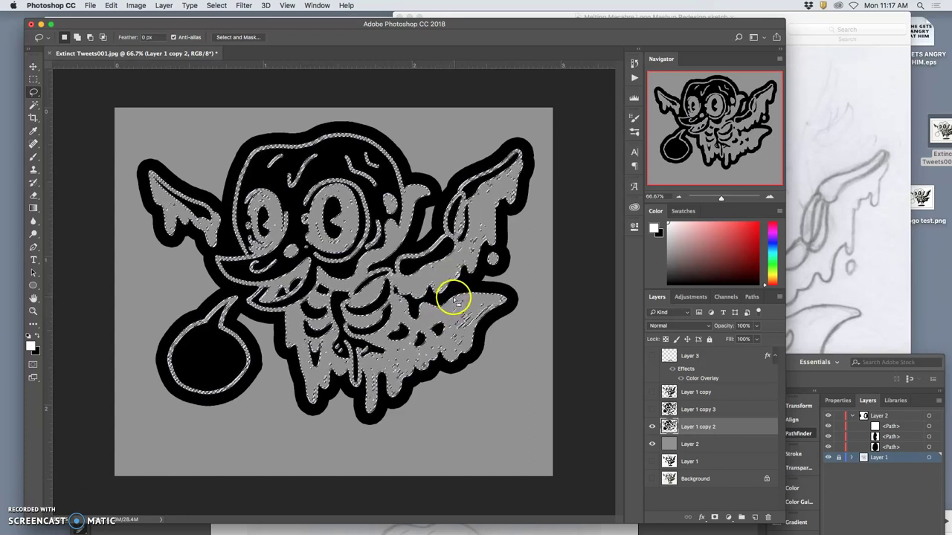
Undo the white-area deletion and duplicate Layer 1 copy 2.
{"action": "key", "text": "super+z"}
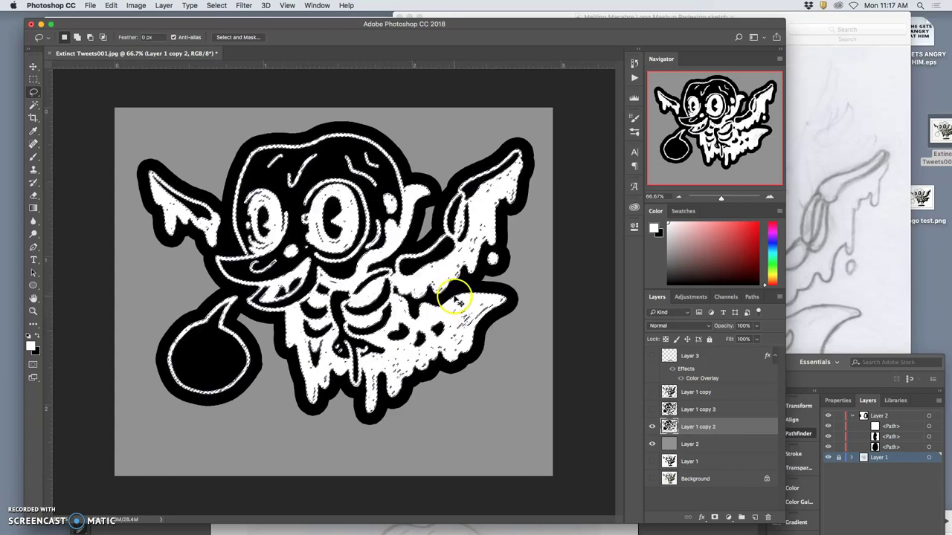
{"action": "left_click", "coordinate": [704, 429]}
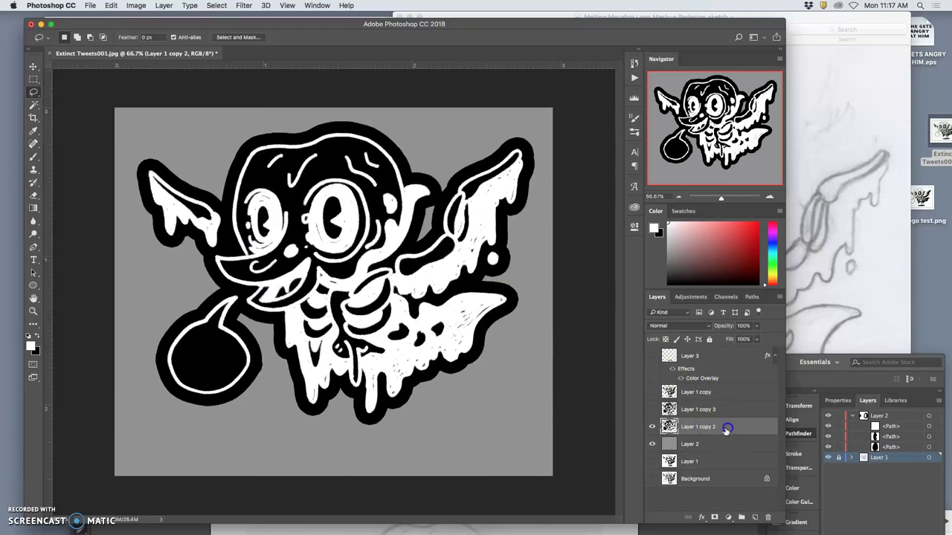
{"action": "key", "text": "super+j"}
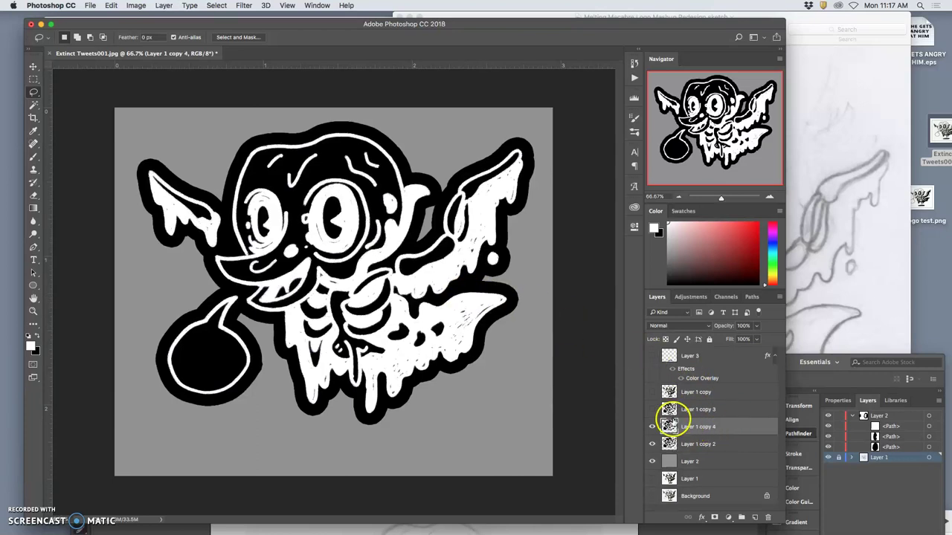
Check and delete Layer 1 copy 3 and the puddle Layer 3.
{"action": "left_click", "coordinate": [652, 409]}
{"action": "left_click", "coordinate": [683, 410]}
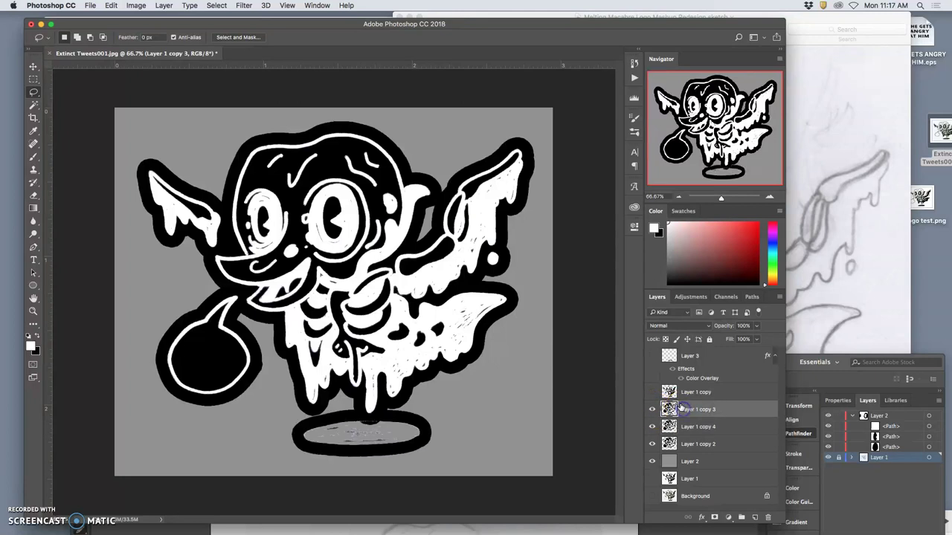
{"action": "key", "text": "Delete"}
{"action": "left_click", "coordinate": [652, 392]}
{"action": "left_click", "coordinate": [652, 392]}
{"action": "left_click", "coordinate": [653, 361]}
{"action": "left_click", "coordinate": [653, 361]}
{"action": "left_click", "coordinate": [684, 356]}
{"action": "key", "text": "Delete"}
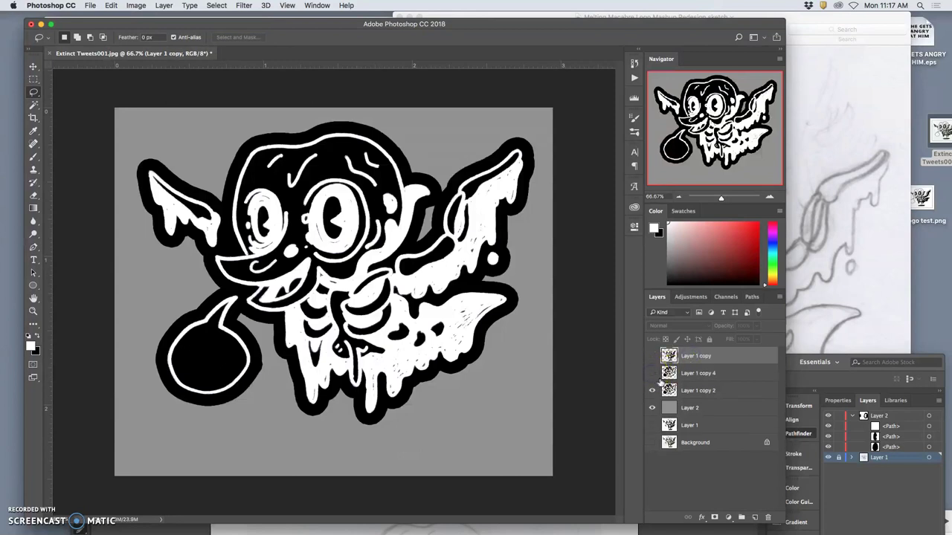
{"action": "left_click", "coordinate": [652, 358]}
{"action": "left_click", "coordinate": [653, 358]}
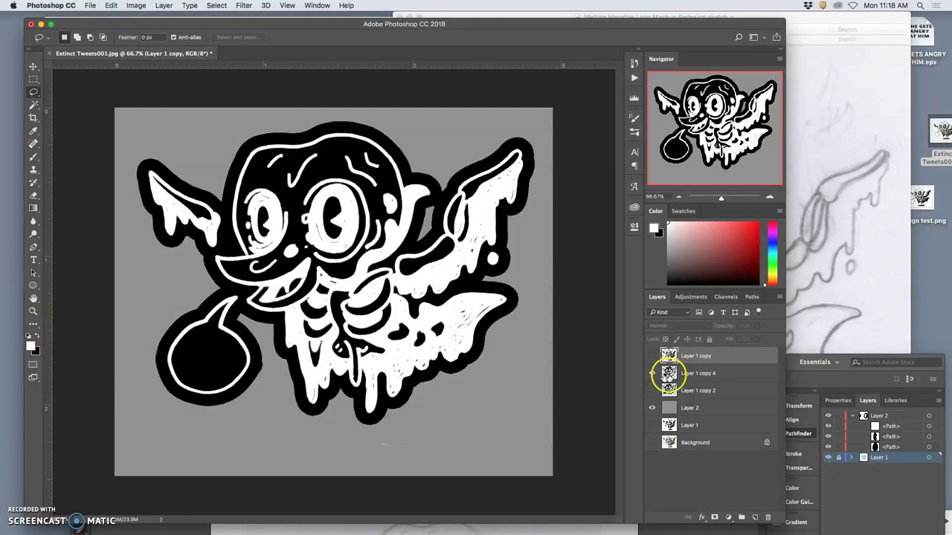
On Layer 1 copy 4 at 200%, brush white over stray black marks by the eye, right side and drips.
{"action": "left_click", "coordinate": [680, 375]}
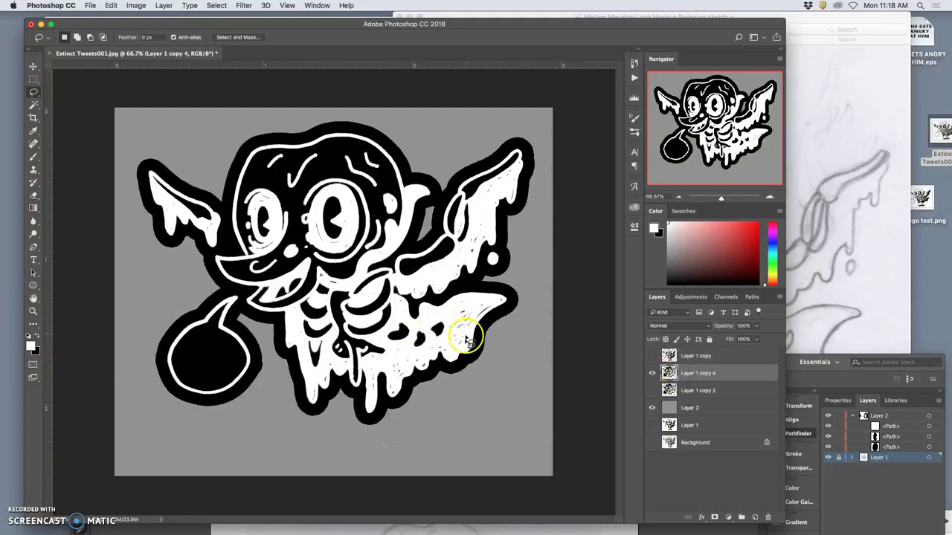
{"action": "key", "text": "super+equal"}
{"action": "key", "text": "super+equal"}
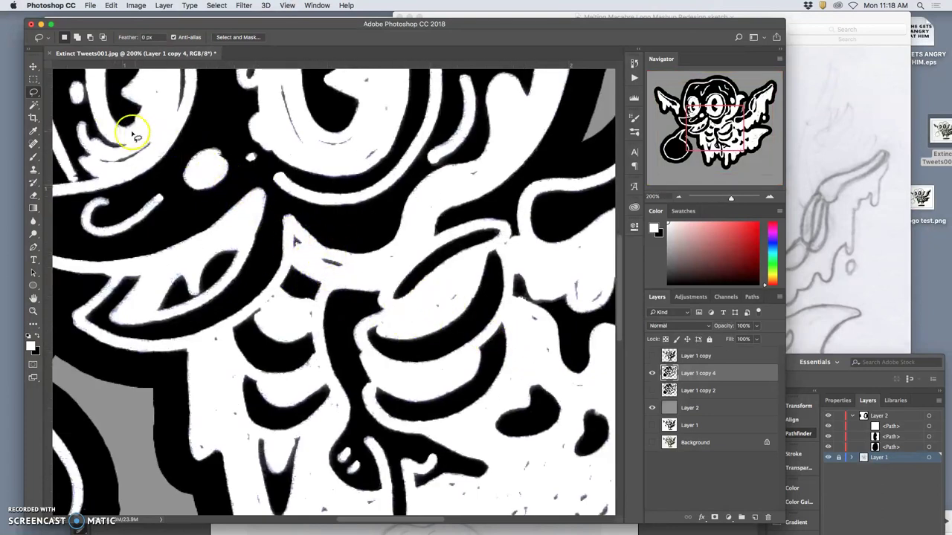
{"action": "left_click", "coordinate": [33, 156]}
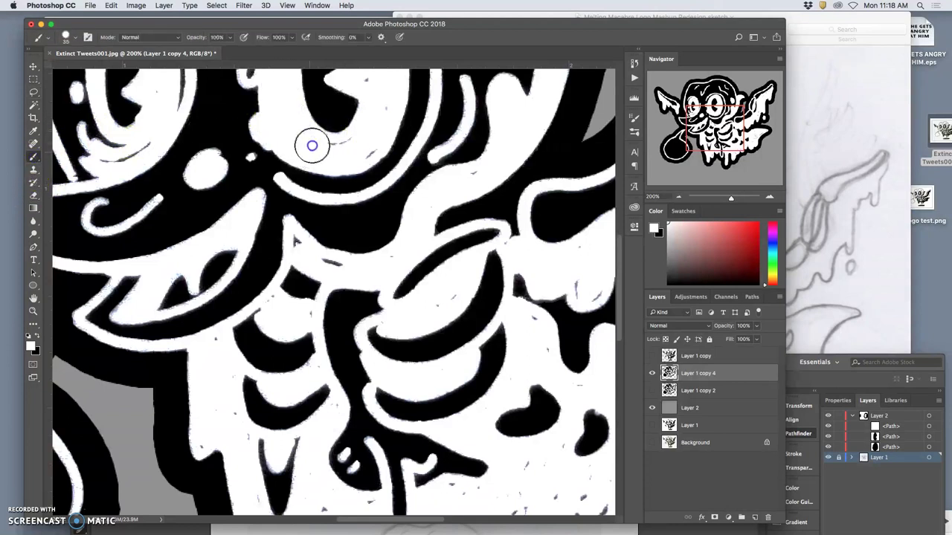
{"action": "mouse_move", "coordinate": [348, 144]}
{"action": "left_mouse_down"}
{"action": "mouse_move", "coordinate": [378, 137]}
{"action": "mouse_move", "coordinate": [384, 98]}
{"action": "mouse_move", "coordinate": [365, 85]}
{"action": "left_mouse_up"}
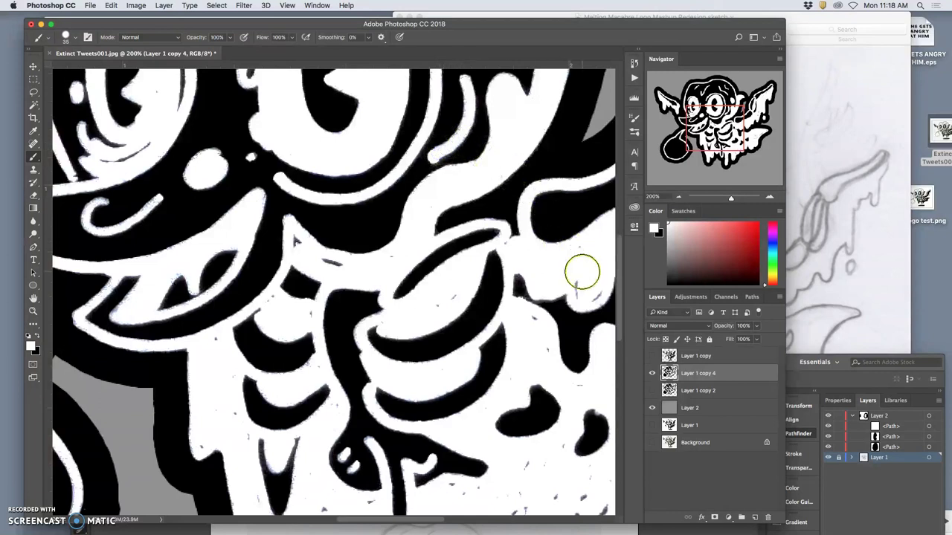
{"action": "mouse_move", "coordinate": [594, 290]}
{"action": "left_mouse_down"}
{"action": "mouse_move", "coordinate": [578, 251]}
{"action": "mouse_move", "coordinate": [438, 303]}
{"action": "mouse_move", "coordinate": [429, 294]}
{"action": "mouse_move", "coordinate": [386, 322]}
{"action": "left_mouse_up"}
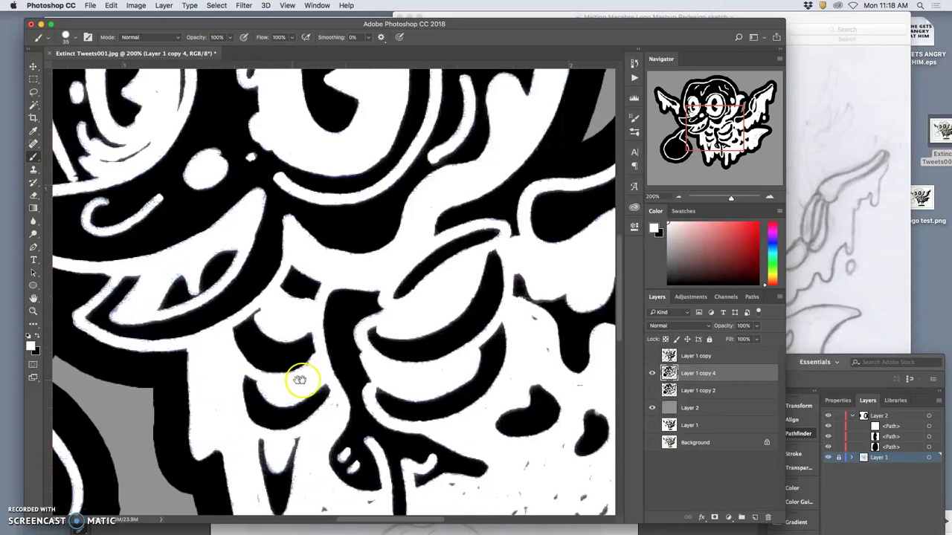
{"action": "scroll", "coordinate": [319, 297], "scroll_direction": "down", "scroll_amount": 5}
{"action": "scroll", "coordinate": [335, 224], "scroll_direction": "down", "scroll_amount": 2}
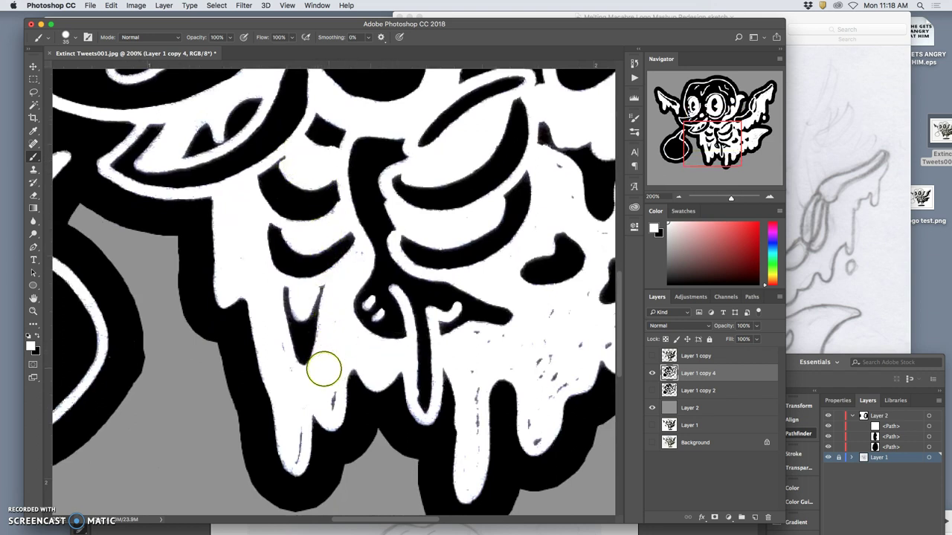
{"action": "left_click_drag", "start_coordinate": [302, 416], "coordinate": [296, 465]}
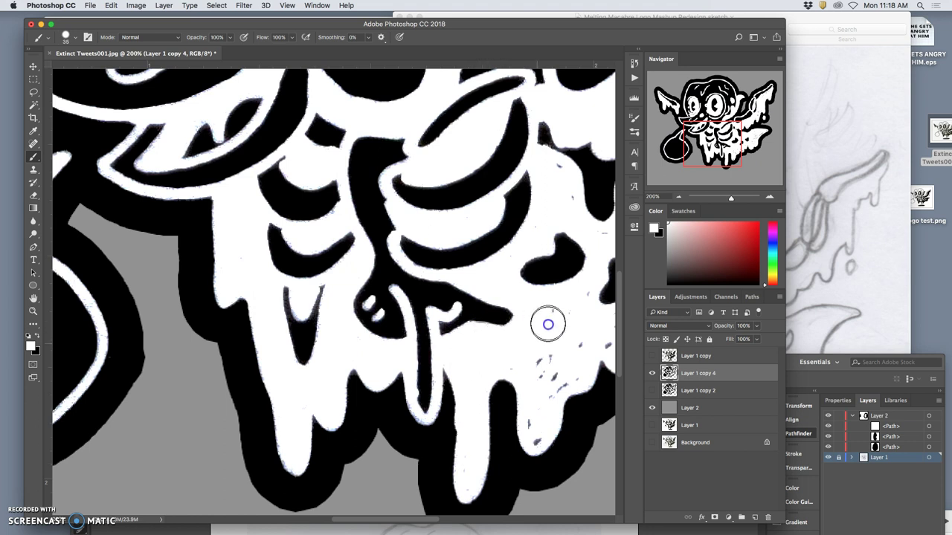
{"action": "mouse_move", "coordinate": [547, 327]}
{"action": "left_mouse_down"}
{"action": "mouse_move", "coordinate": [540, 369]}
{"action": "mouse_move", "coordinate": [508, 358]}
{"action": "mouse_move", "coordinate": [533, 379]}
{"action": "mouse_move", "coordinate": [544, 418]}
{"action": "mouse_move", "coordinate": [535, 437]}
{"action": "mouse_move", "coordinate": [582, 337]}
{"action": "mouse_move", "coordinate": [574, 306]}
{"action": "left_mouse_up"}
Zoom out to review the whole cleaned character, then set the view to 100%.
{"action": "key", "text": "super+minus"}
{"action": "key", "text": "super+minus"}
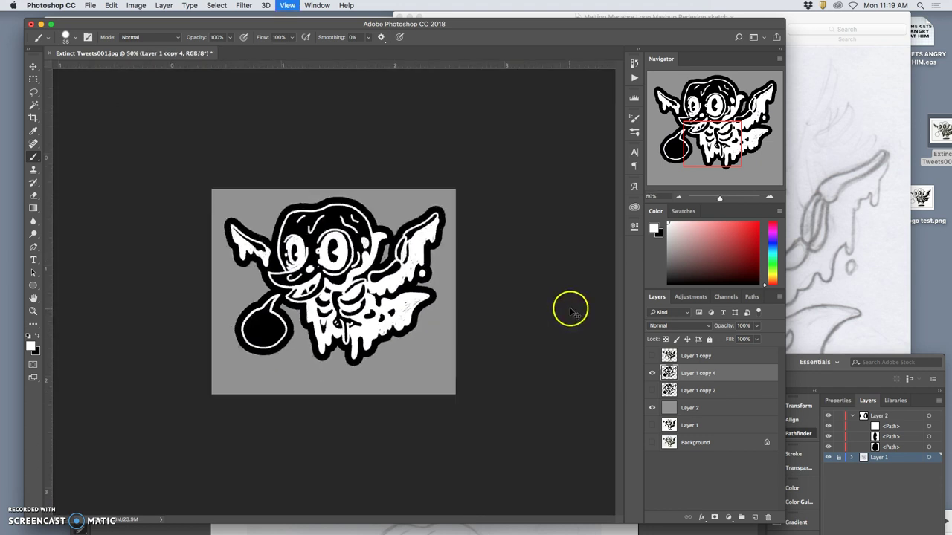
{"action": "key", "text": "super+minus"}
{"action": "key", "text": "super+minus"}
{"action": "key", "text": "super+minus"}
{"action": "key", "text": "super+minus"}
{"action": "key", "text": "super+minus"}
{"action": "key", "text": "super+minus"}
{"action": "key", "text": "super+minus"}
{"action": "key", "text": "super+minus"}
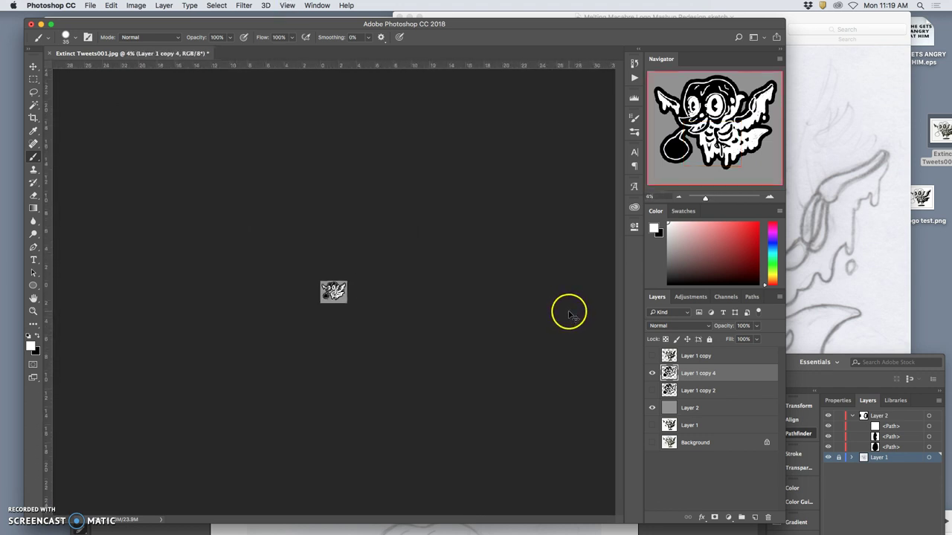
{"action": "key", "text": "super+plus"}
{"action": "key", "text": "super+plus"}
{"action": "key", "text": "super+plus"}
{"action": "key", "text": "super+plus"}
{"action": "key", "text": "super+plus"}
{"action": "key", "text": "super+plus"}
{"action": "key", "text": "super+plus"}
{"action": "key", "text": "super+minus"}
{"action": "key", "text": "super+minus"}
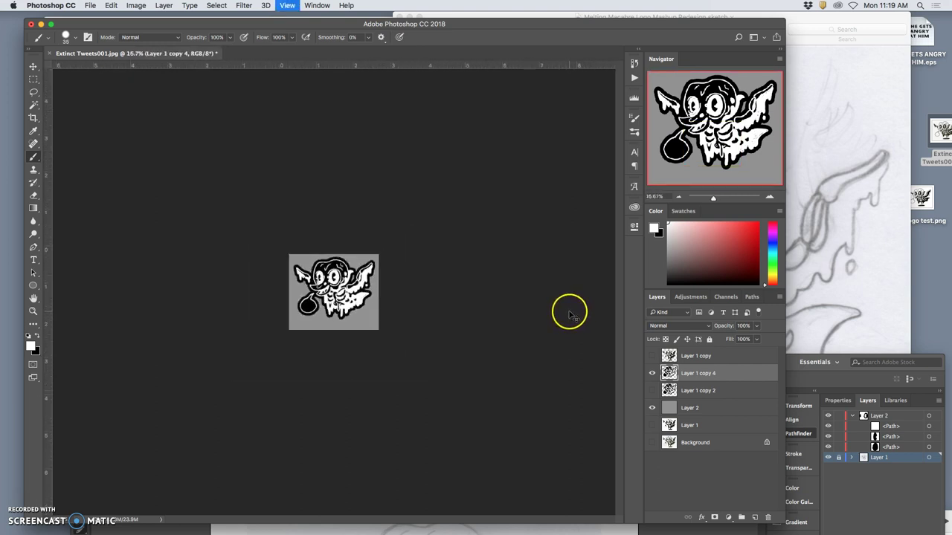
{"action": "key", "text": "super+plus"}
{"action": "key", "text": "super+plus"}
{"action": "key", "text": "super+plus"}
{"action": "key", "text": "super+plus"}
{"action": "key", "text": "super+1"}
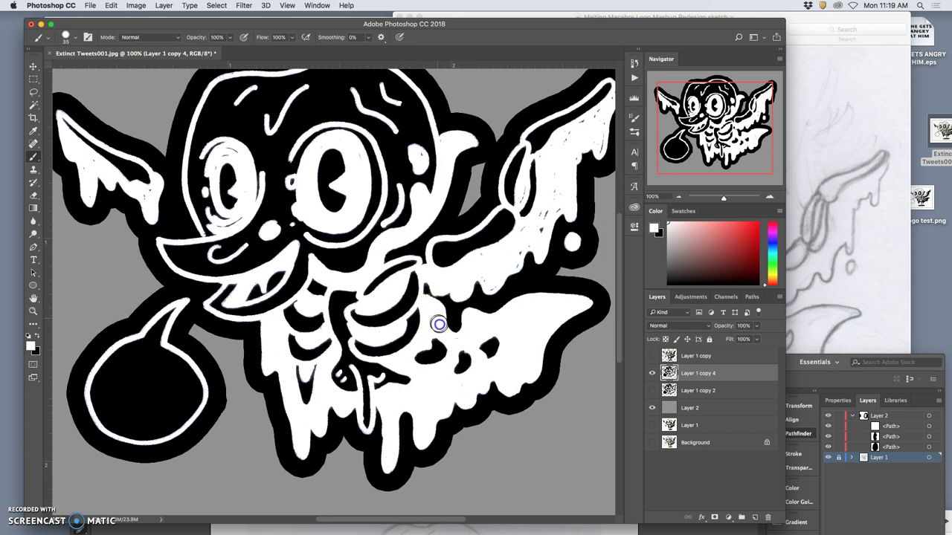
{"action": "left_click", "coordinate": [485, 278]}
{"action": "left_click_drag", "start_coordinate": [526, 229], "coordinate": [522, 192]}
{"action": "scroll", "coordinate": [571, 147], "scroll_direction": "up", "scroll_amount": 5}
{"action": "scroll", "coordinate": [570, 146], "scroll_direction": "right", "scroll_amount": 3}
{"action": "left_click", "coordinate": [547, 188]}
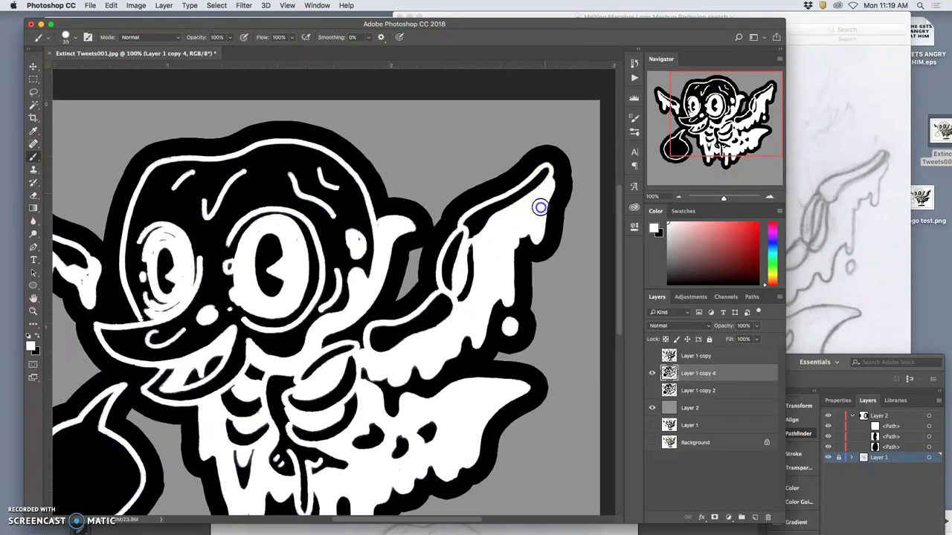
{"action": "mouse_move", "coordinate": [364, 249]}
{"action": "left_mouse_down"}
{"action": "mouse_move", "coordinate": [345, 238]}
{"action": "mouse_move", "coordinate": [381, 224]}
{"action": "left_mouse_up"}
{"action": "scroll", "coordinate": [378, 267], "scroll_direction": "down", "scroll_amount": 3}
{"action": "scroll", "coordinate": [379, 266], "scroll_direction": "left", "scroll_amount": 5}
{"action": "left_click", "coordinate": [373, 180]}
{"action": "mouse_move", "coordinate": [376, 179]}
{"action": "left_mouse_down"}
{"action": "mouse_move", "coordinate": [382, 154]}
{"action": "mouse_move", "coordinate": [372, 159]}
{"action": "left_mouse_up"}
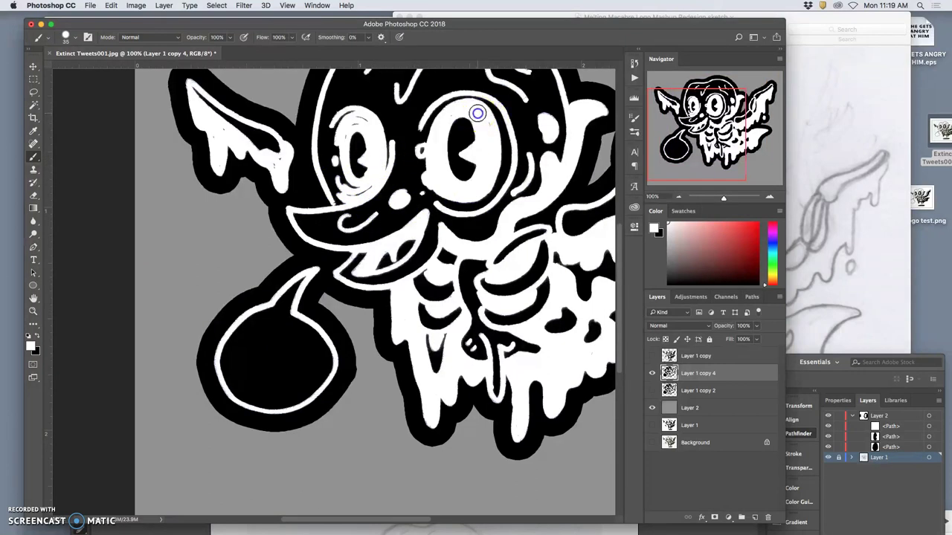
{"action": "left_click", "coordinate": [344, 174]}
{"action": "left_click", "coordinate": [211, 137]}
{"action": "left_click", "coordinate": [218, 159]}
{"action": "left_click", "coordinate": [276, 162]}
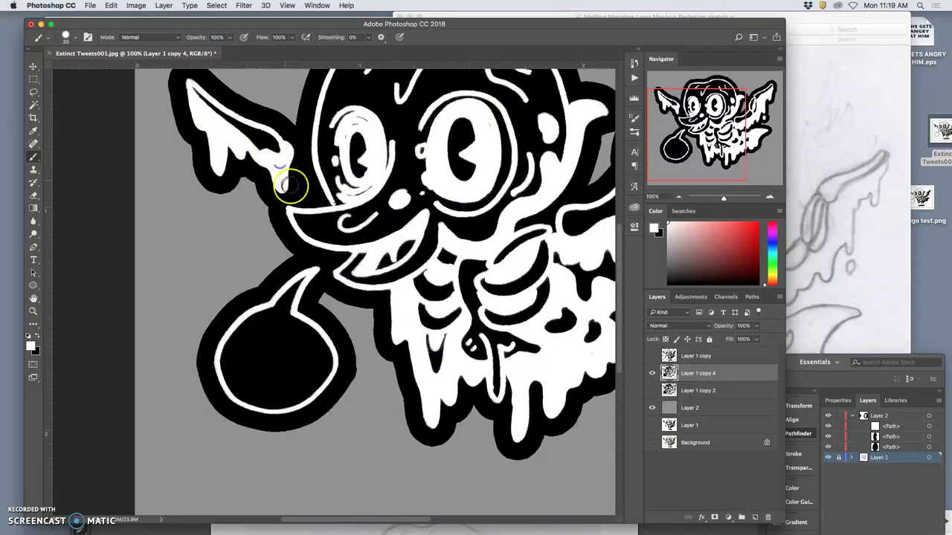
{"action": "left_click", "coordinate": [350, 191]}
{"action": "left_click", "coordinate": [336, 201]}
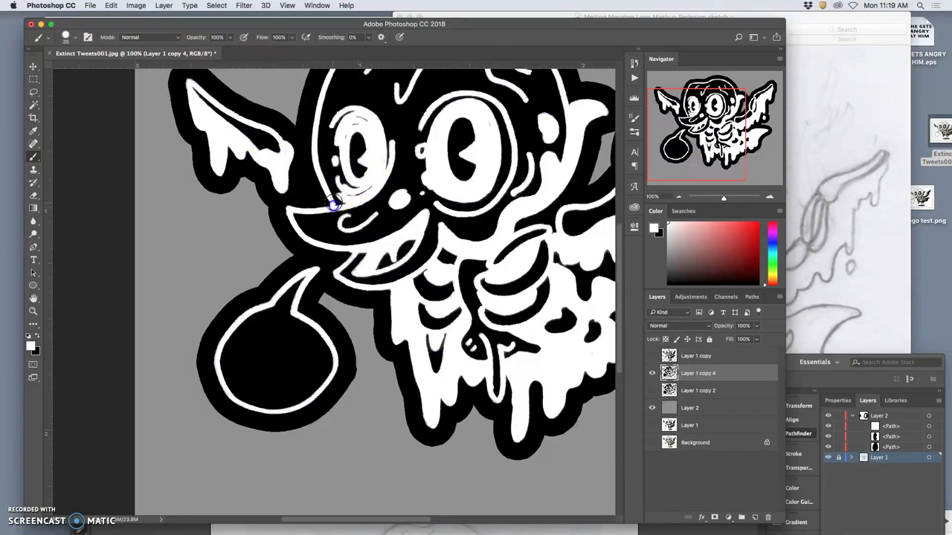
Lasso the left eye and copy it onto a new Layer 3.
{"action": "left_click", "coordinate": [34, 91]}
{"action": "left_click", "coordinate": [365, 113]}
{"action": "left_click_drag", "start_coordinate": [359, 115], "coordinate": [344, 131]}
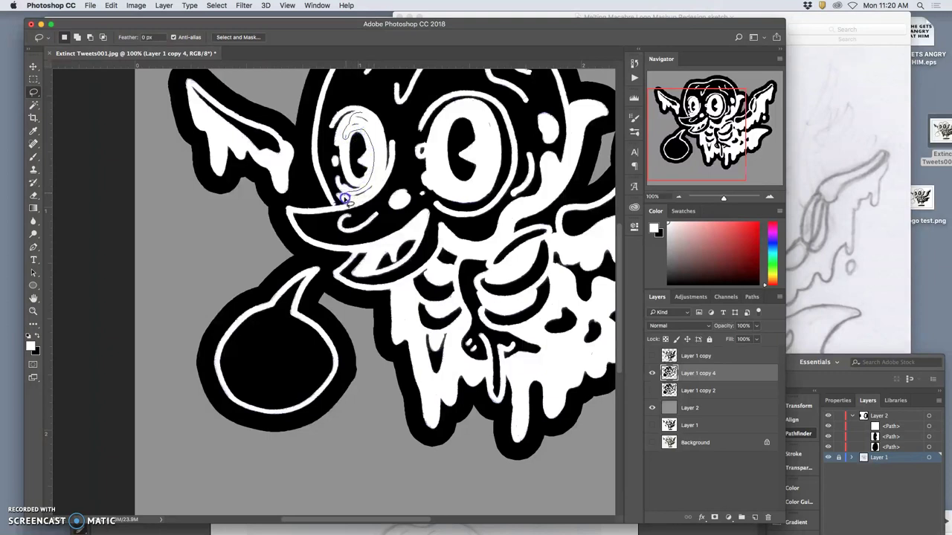
{"action": "mouse_move", "coordinate": [366, 194]}
{"action": "left_mouse_down"}
{"action": "mouse_move", "coordinate": [376, 129]}
{"action": "mouse_move", "coordinate": [364, 115]}
{"action": "left_mouse_up"}
{"action": "key", "text": "super+j"}
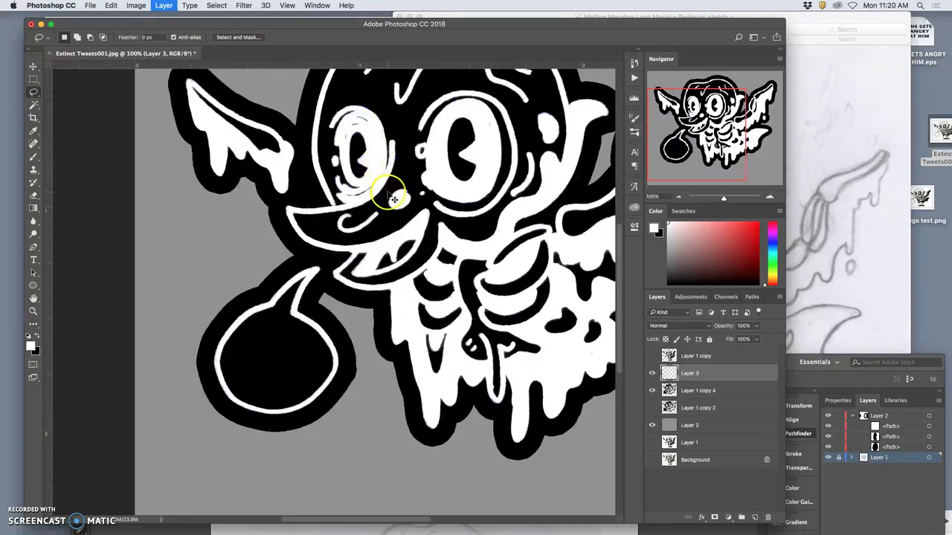
Move and free-transform the eye copy to fit over the right eye.
{"action": "left_click", "coordinate": [33, 66]}
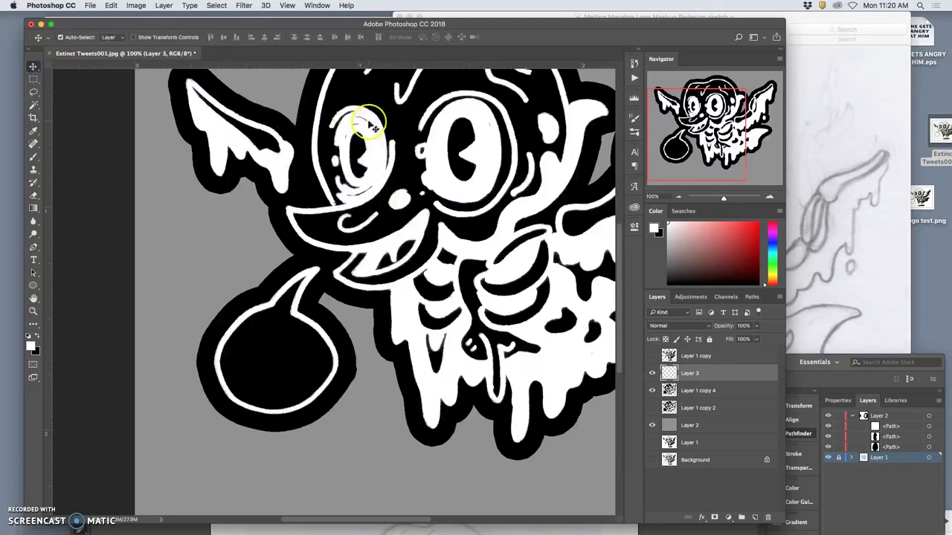
{"action": "left_click_drag", "start_coordinate": [370, 126], "coordinate": [471, 115]}
{"action": "key", "text": "ctrl+t"}
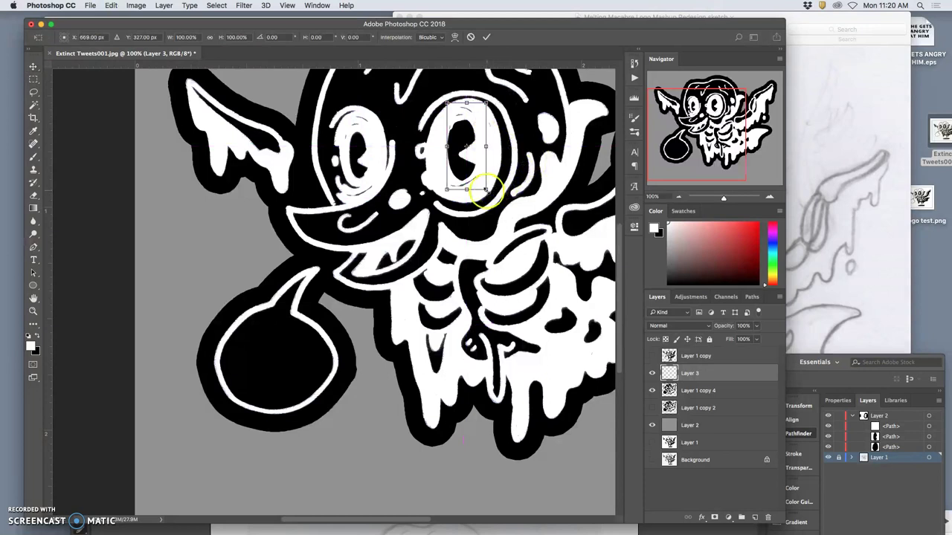
{"action": "left_click_drag", "start_coordinate": [485, 191], "coordinate": [487, 169]}
{"action": "double_click", "coordinate": [482, 182]}
{"action": "key", "text": "ctrl+z"}
Set Layer 3's blend mode to Multiply, undoing it on Layer 1 copy 4.
{"action": "left_click", "coordinate": [674, 326]}
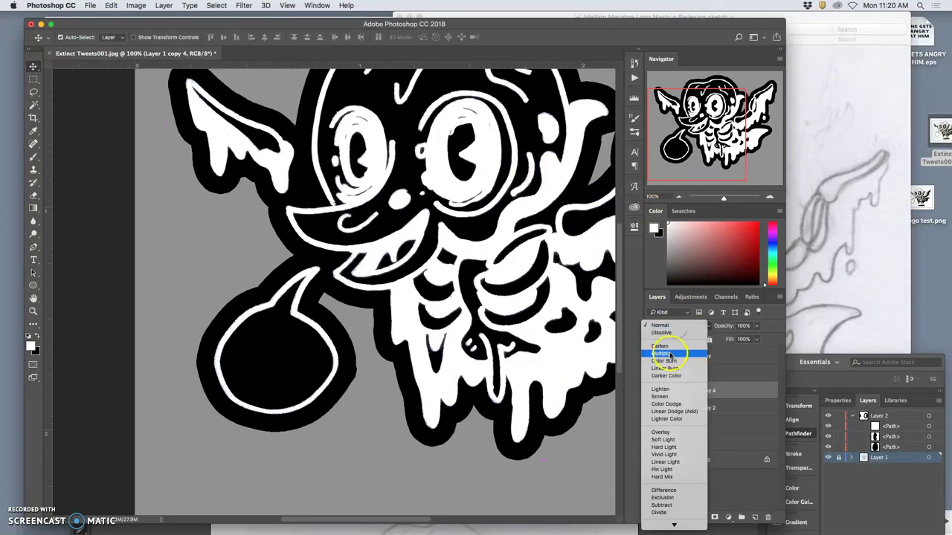
{"action": "left_click", "coordinate": [669, 354]}
{"action": "key", "text": "ctrl+z"}
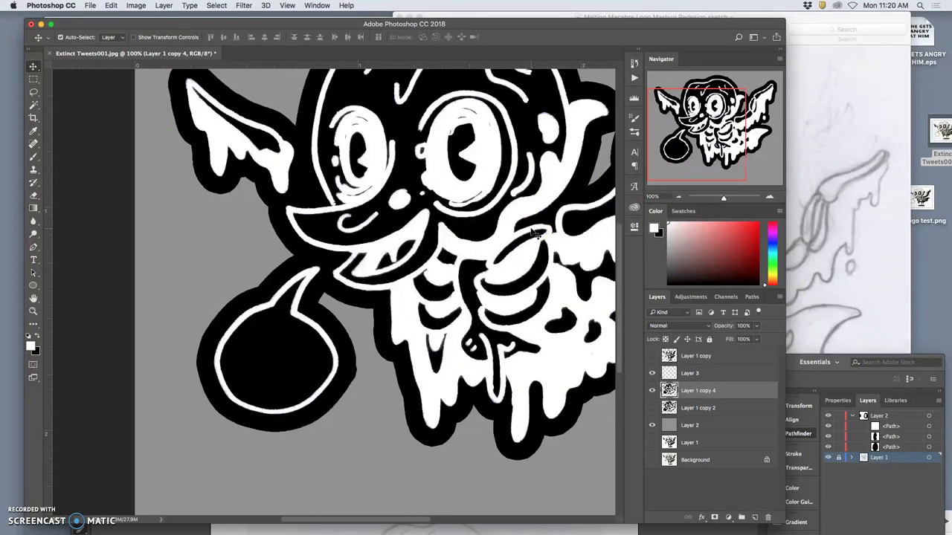
{"action": "left_click", "coordinate": [701, 373]}
{"action": "left_click", "coordinate": [679, 326]}
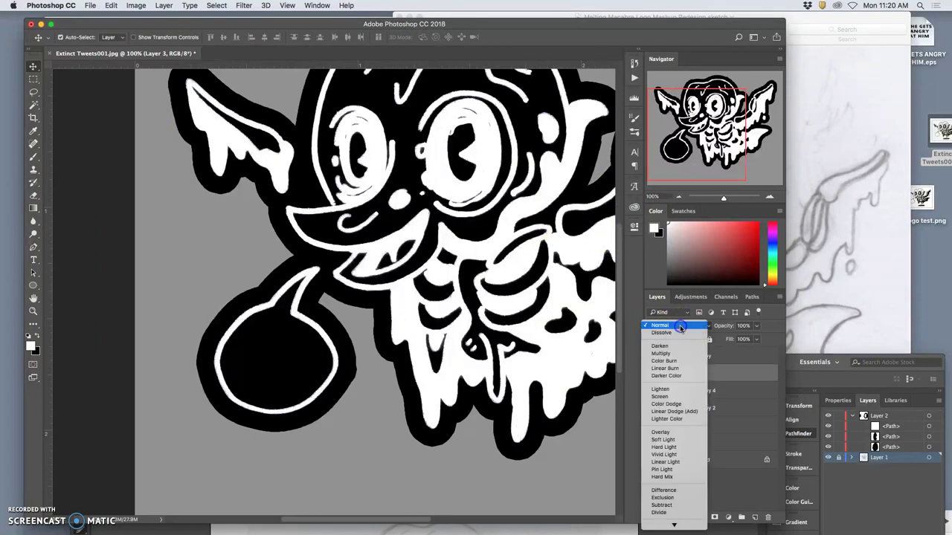
{"action": "left_click", "coordinate": [669, 355]}
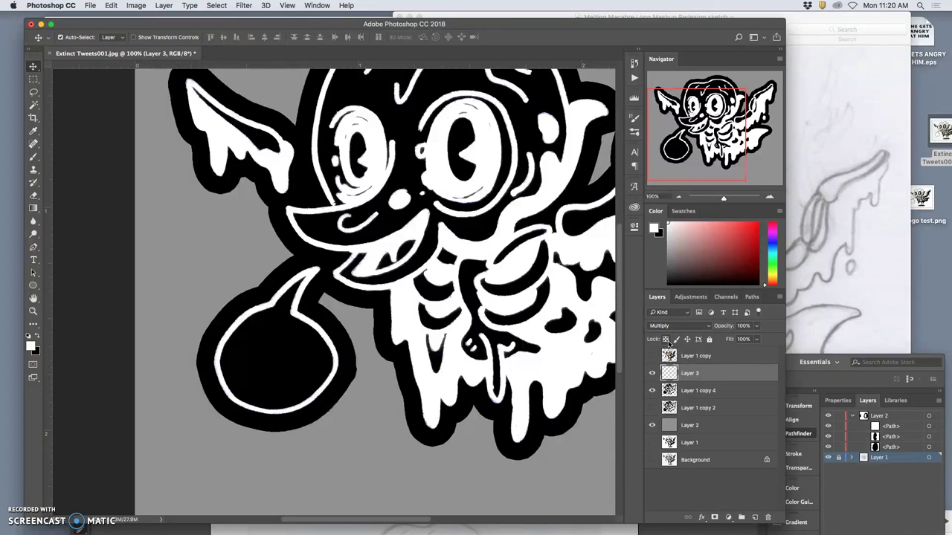
{"action": "key", "text": "super+minus"}
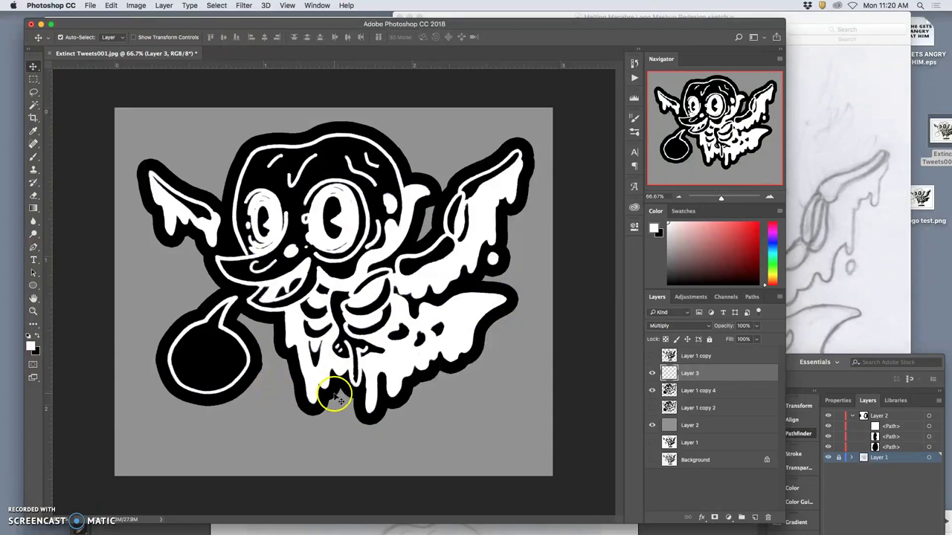
Merge Layer 3 with Layer 1 copy 4.
{"action": "left_click", "coordinate": [687, 387], "text": "shift"}
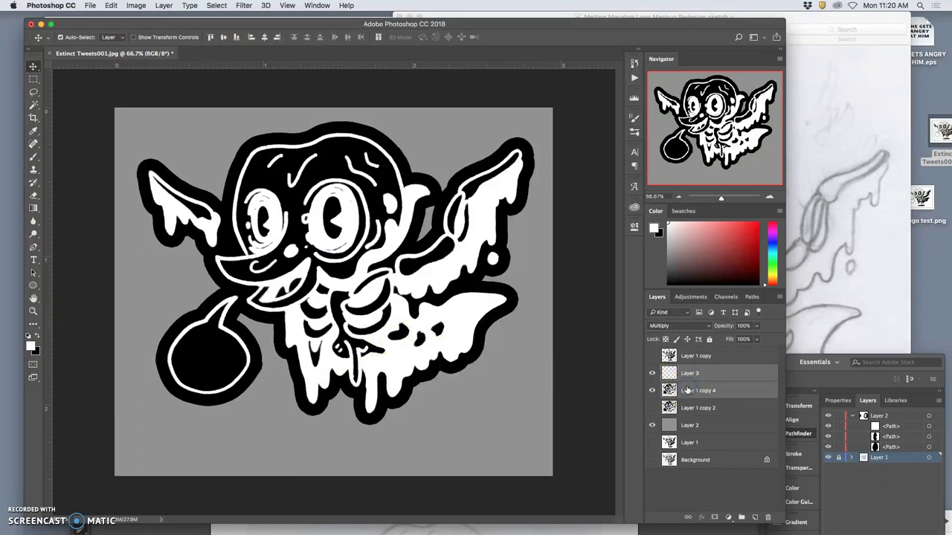
{"action": "key", "text": "super+e"}
{"action": "right_click", "coordinate": [710, 380]}
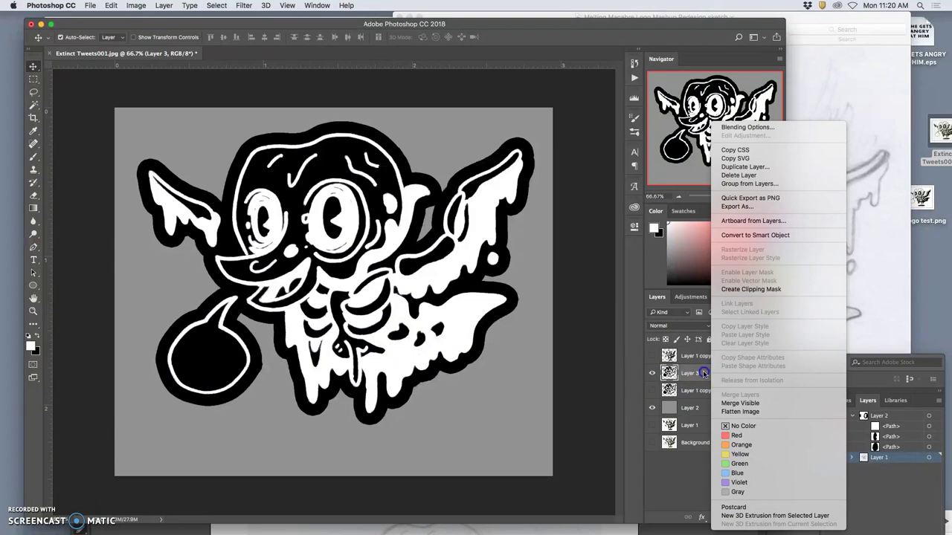
{"action": "key", "text": "Escape"}
Magic Wand the white details, delete them, deselect, and hide the grey Layer 2 background.
{"action": "left_click", "coordinate": [32, 105]}
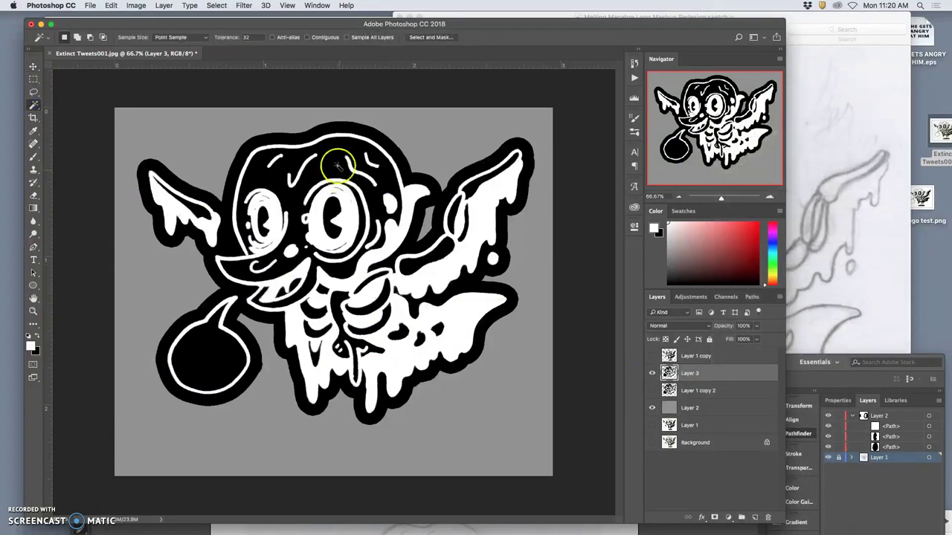
{"action": "left_click", "coordinate": [402, 233]}
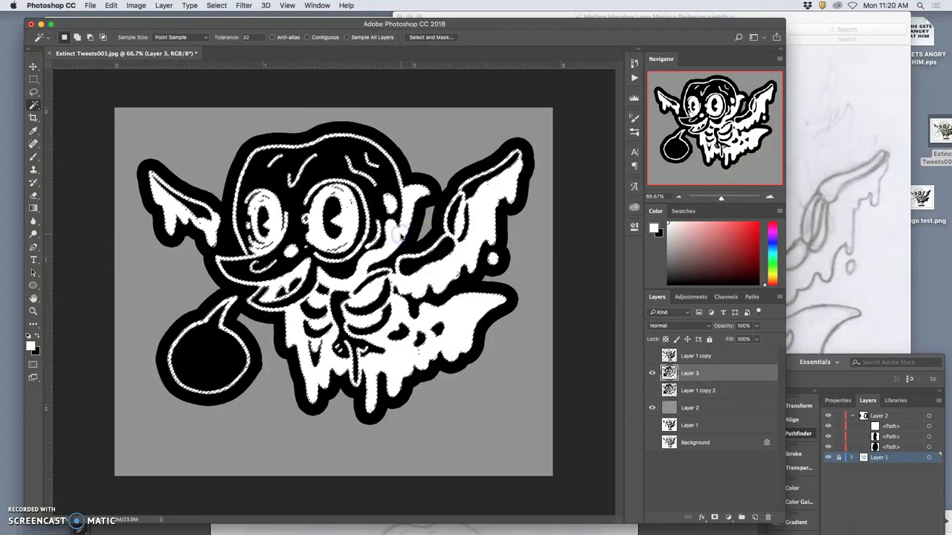
{"action": "key", "text": "Delete"}
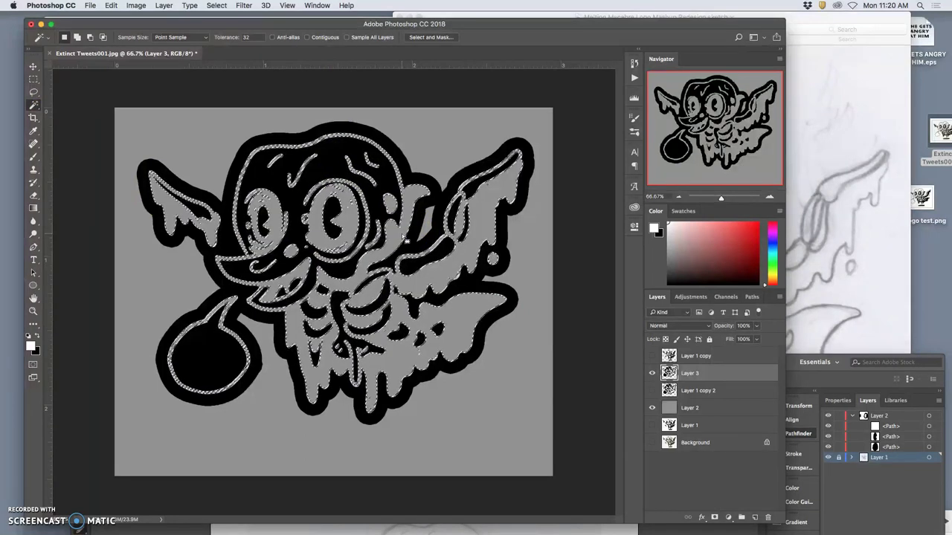
{"action": "left_click", "coordinate": [424, 238]}
{"action": "left_click", "coordinate": [514, 275]}
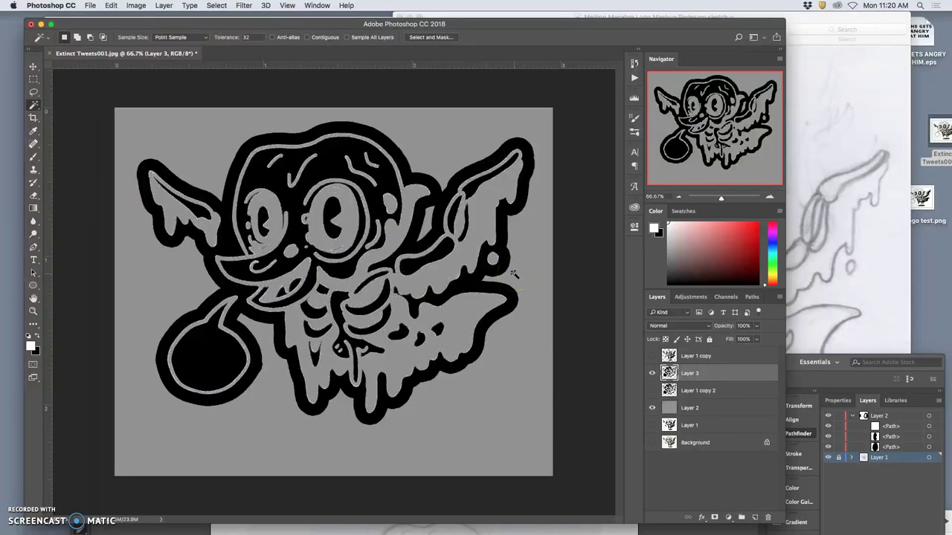
{"action": "left_click", "coordinate": [651, 407]}
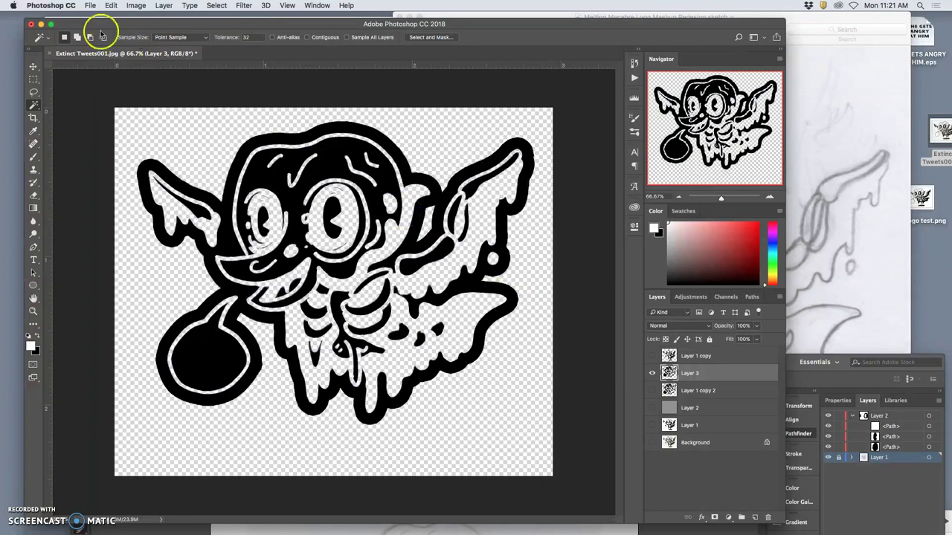
{"action": "left_click", "coordinate": [86, 20]}
Rename the Desktop's Karl logo test.png to Karl logo test 1.png.
{"action": "left_click", "coordinate": [111, 131]}
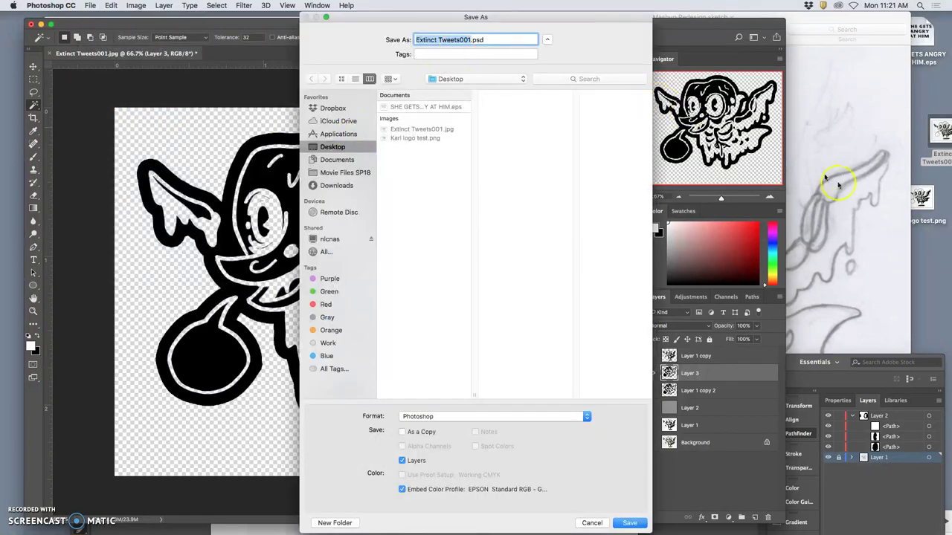
{"action": "left_click", "coordinate": [917, 221]}
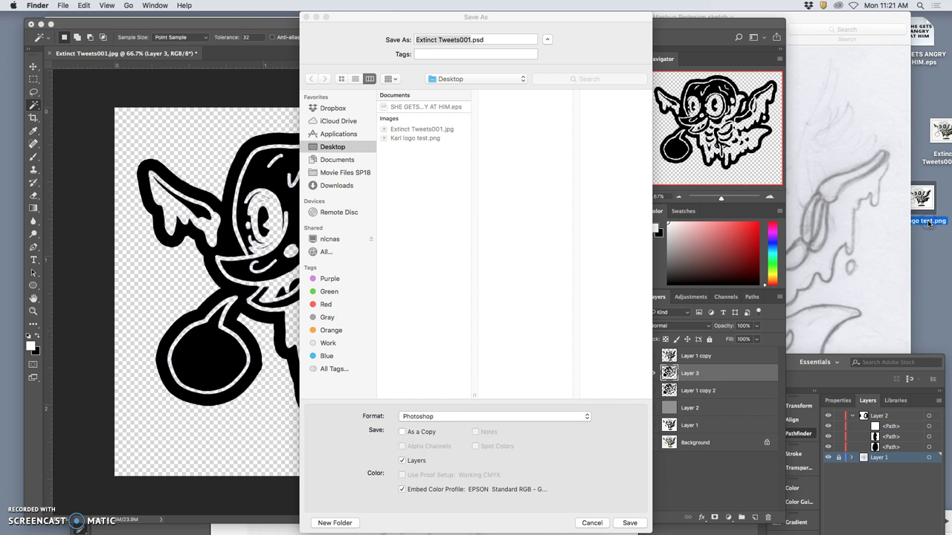
{"action": "double_click", "coordinate": [939, 221]}
{"action": "type", "text": "1"}
{"action": "key", "text": "Return"}
{"action": "key", "text": "super+Up"}
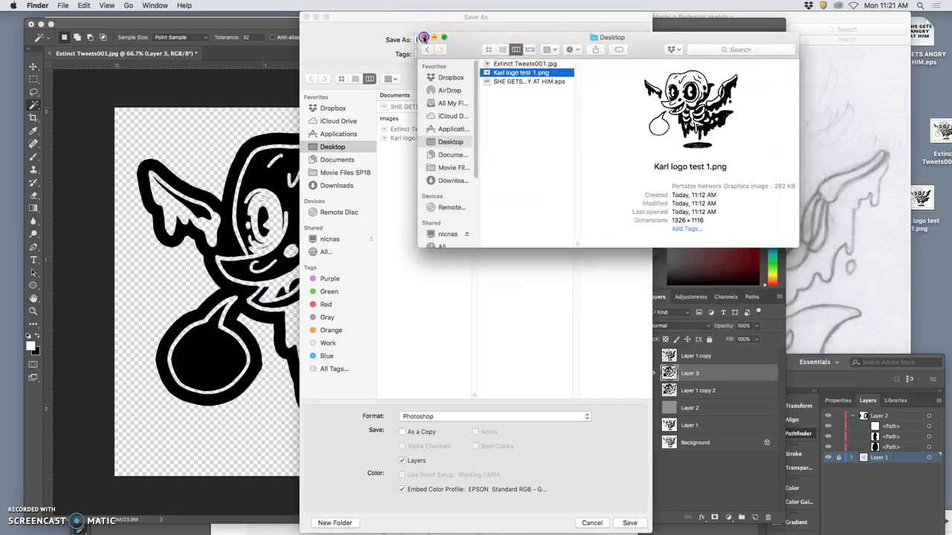
Save the artwork on the Desktop as Karl logo test 2.psd.
{"action": "left_click", "coordinate": [423, 37]}
{"action": "left_click_drag", "start_coordinate": [428, 35], "coordinate": [531, 187]}
{"action": "left_click", "coordinate": [510, 54]}
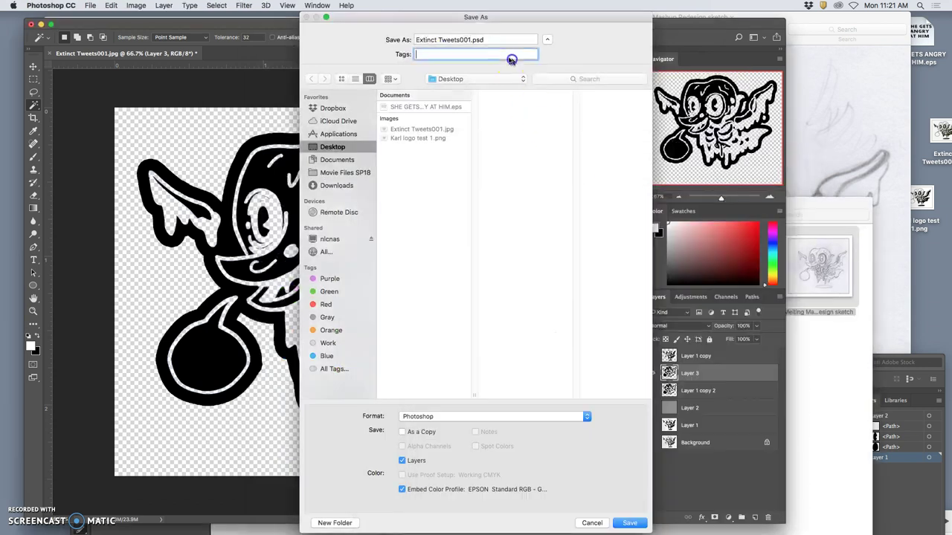
{"action": "left_click", "coordinate": [469, 39]}
{"action": "left_click_drag", "start_coordinate": [452, 39], "coordinate": [408, 35]}
{"action": "type", "text": "Karl logo test"}
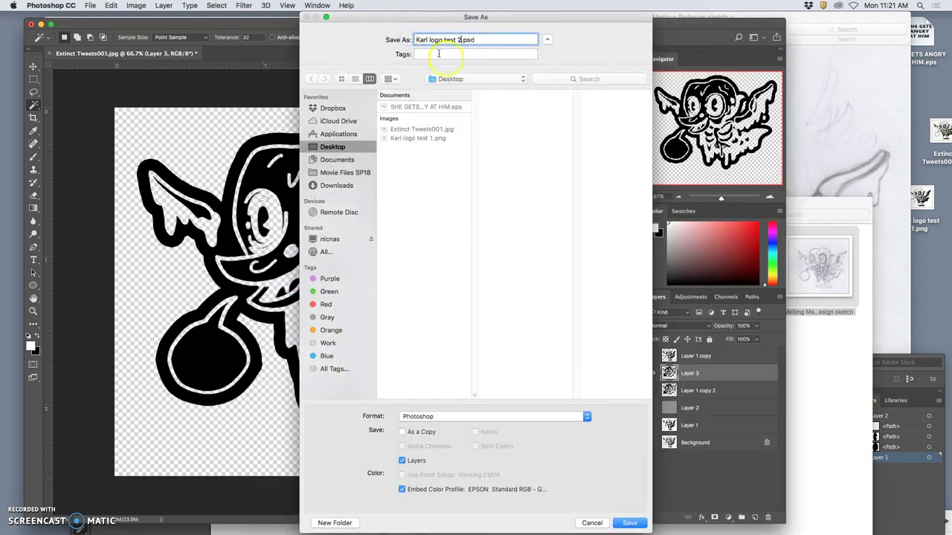
{"action": "left_click", "coordinate": [631, 523]}
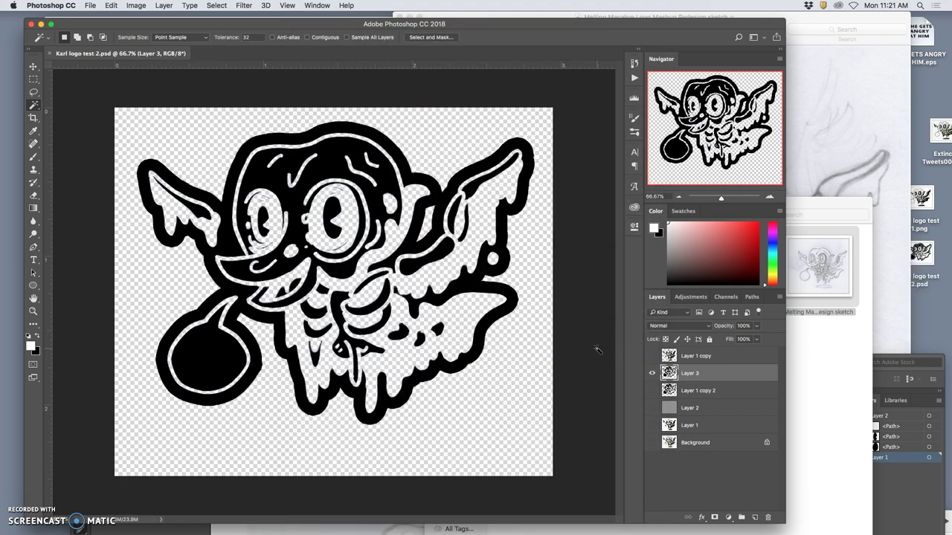